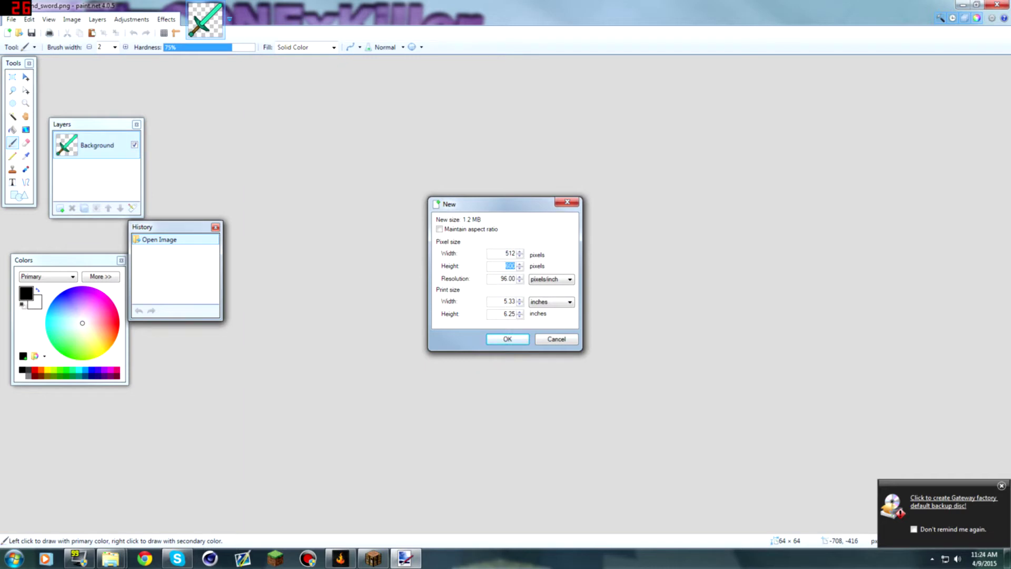
Set the new image's height to 512 pixels
key("BackSpace")
type("512")
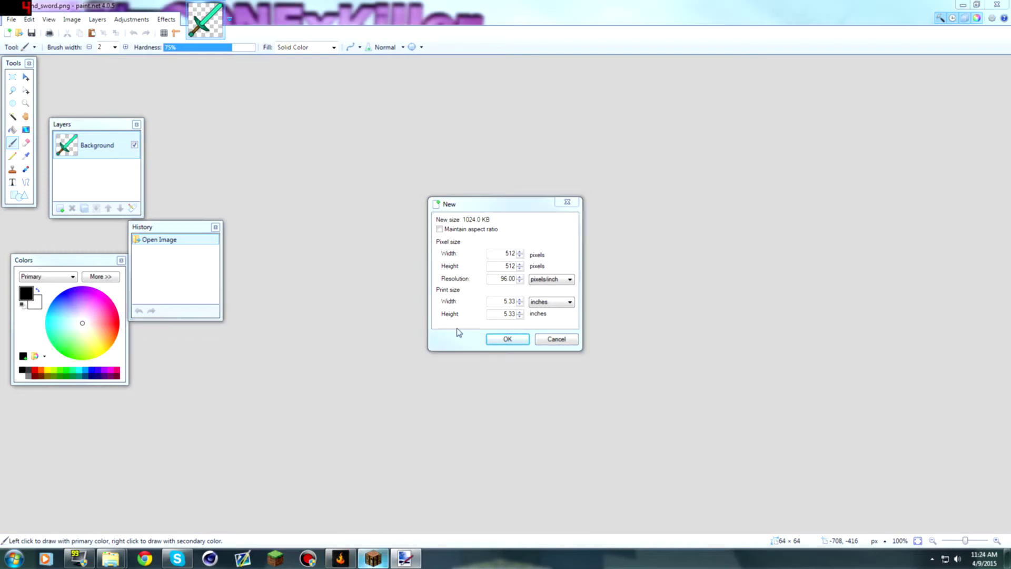
left_click(374, 560)
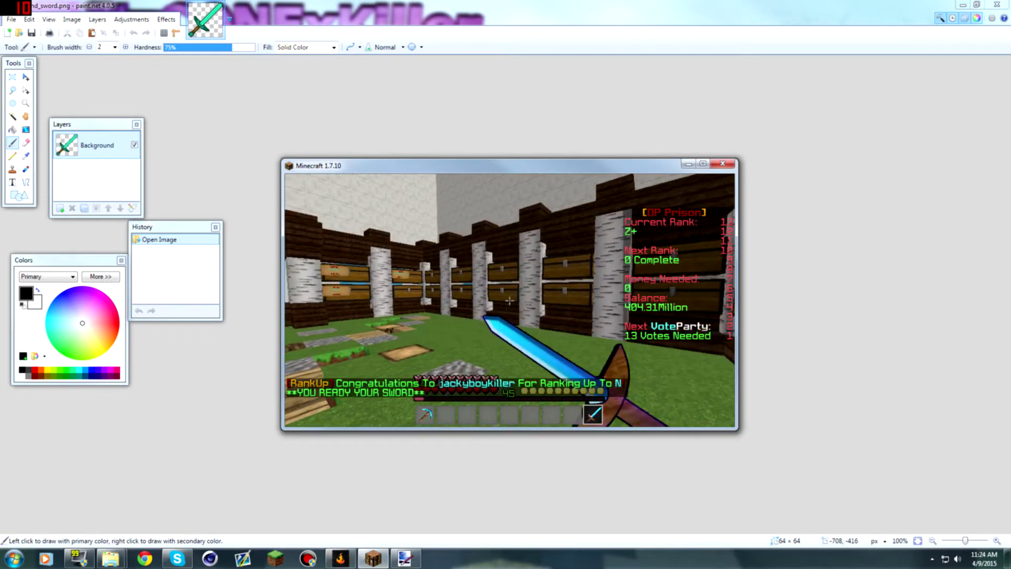
left_click(509, 300)
left_click(509, 300)
key("t")
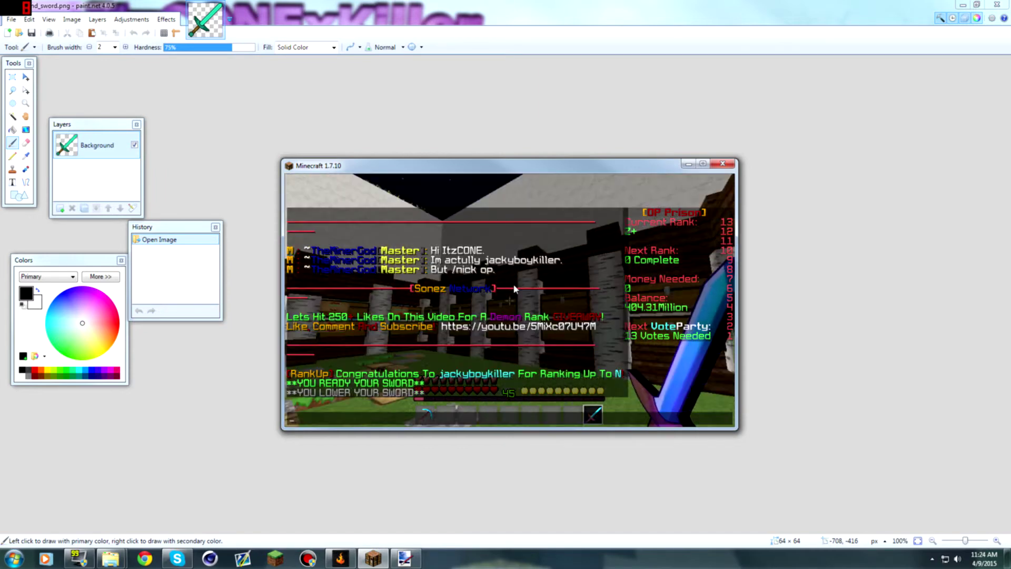
key("alt+Tab")
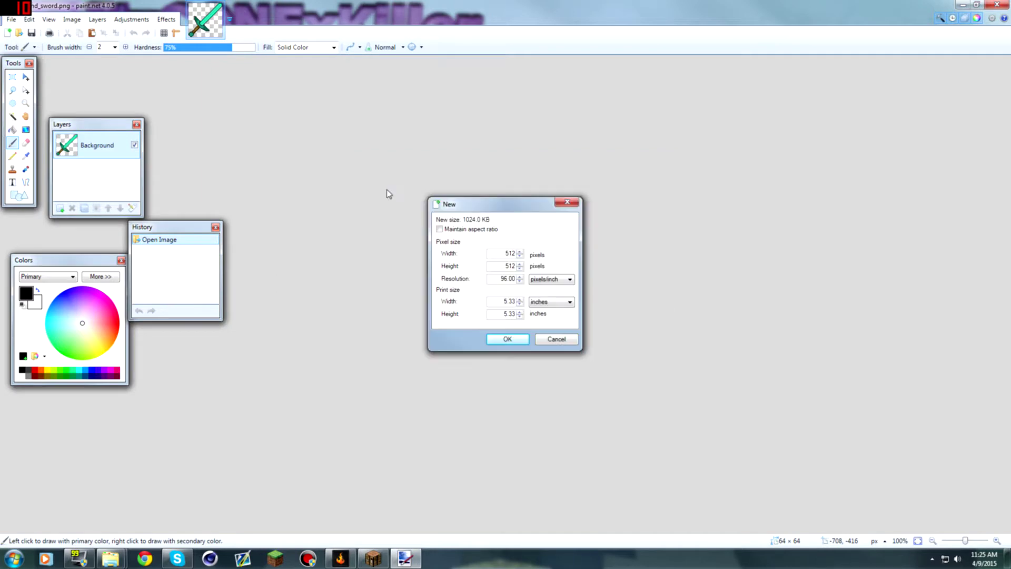
Create the new image and replace its white Background layer with a new transparent layer
left_click(508, 339)
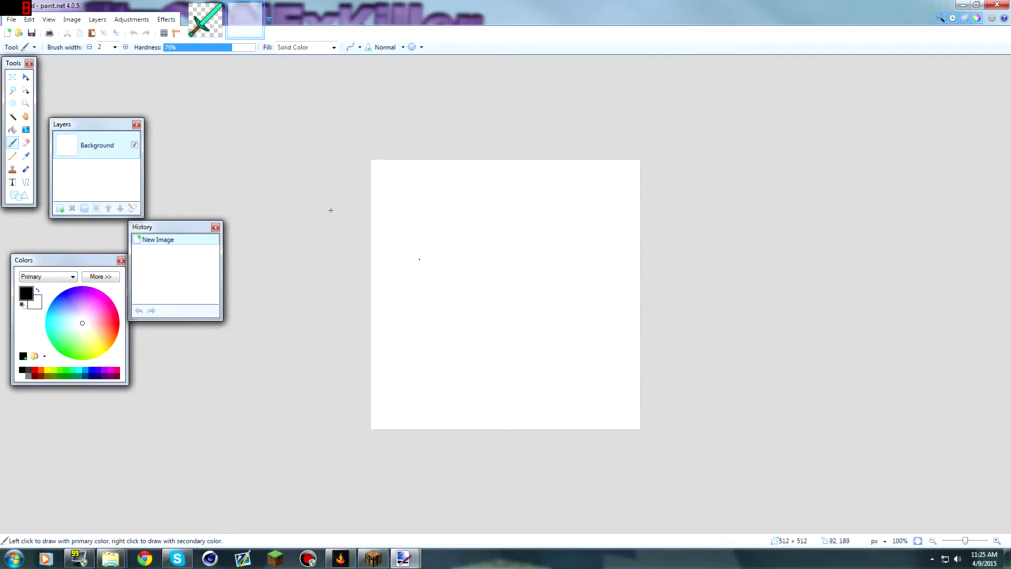
left_click(60, 208)
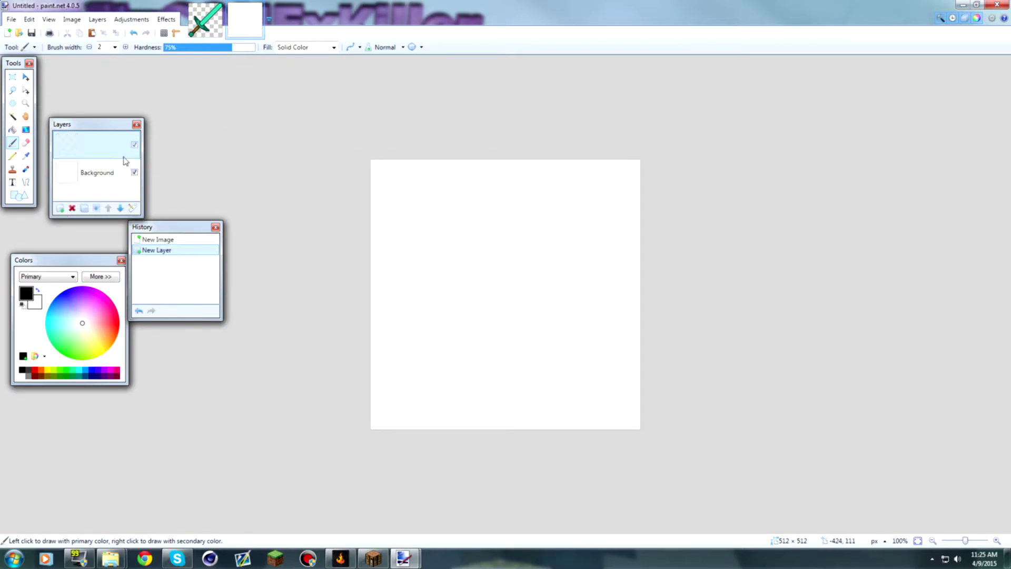
left_click(97, 182)
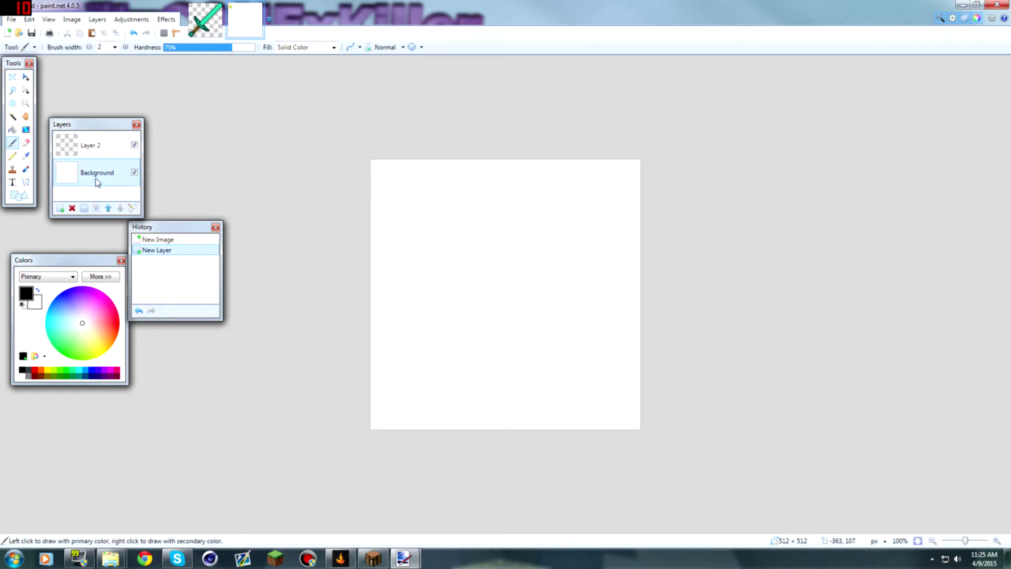
left_click(72, 208)
Copy the small sword from diamond_sword.png and paste it into the new transparent image
left_click(212, 21)
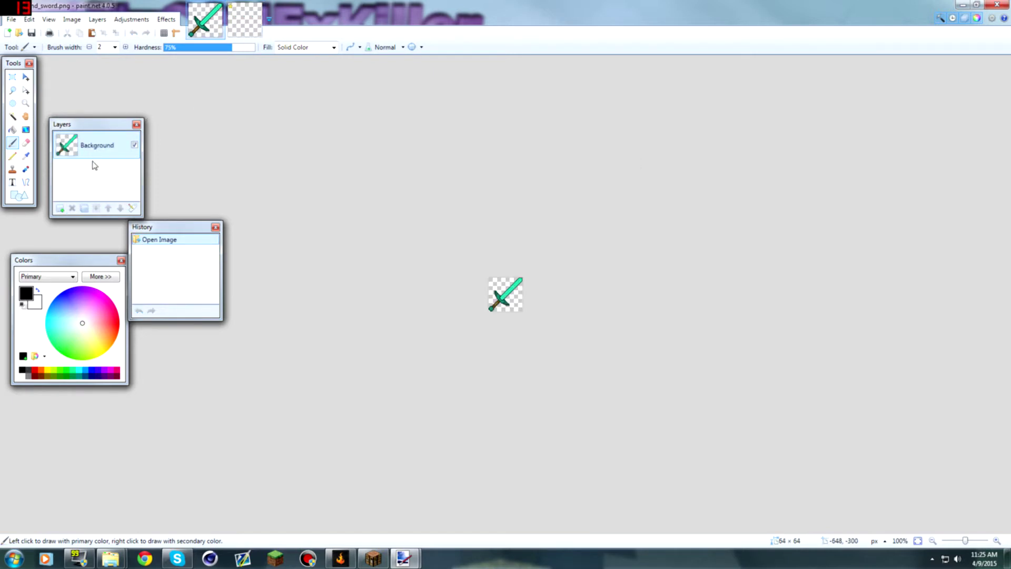
left_click(247, 32)
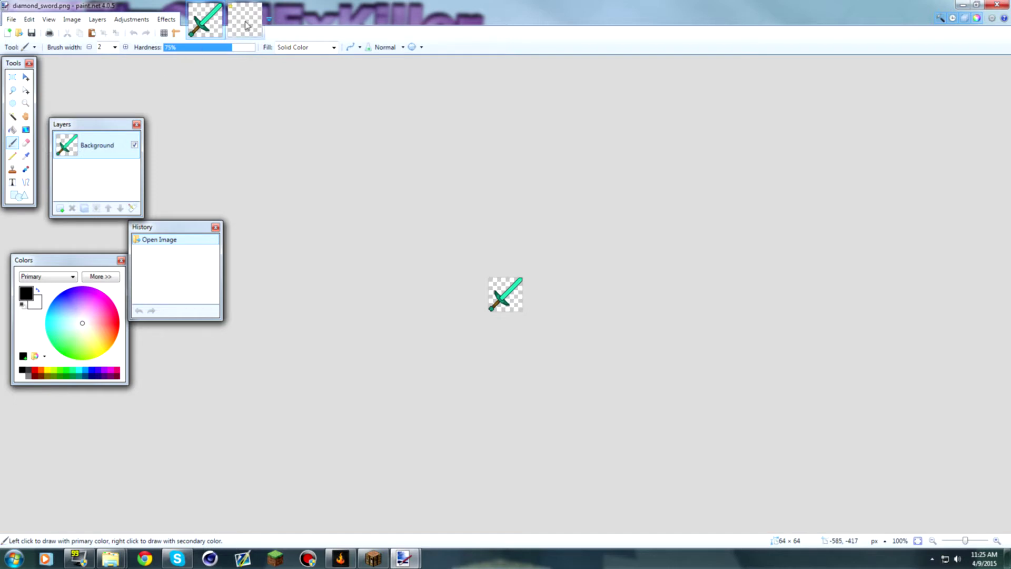
key("m")
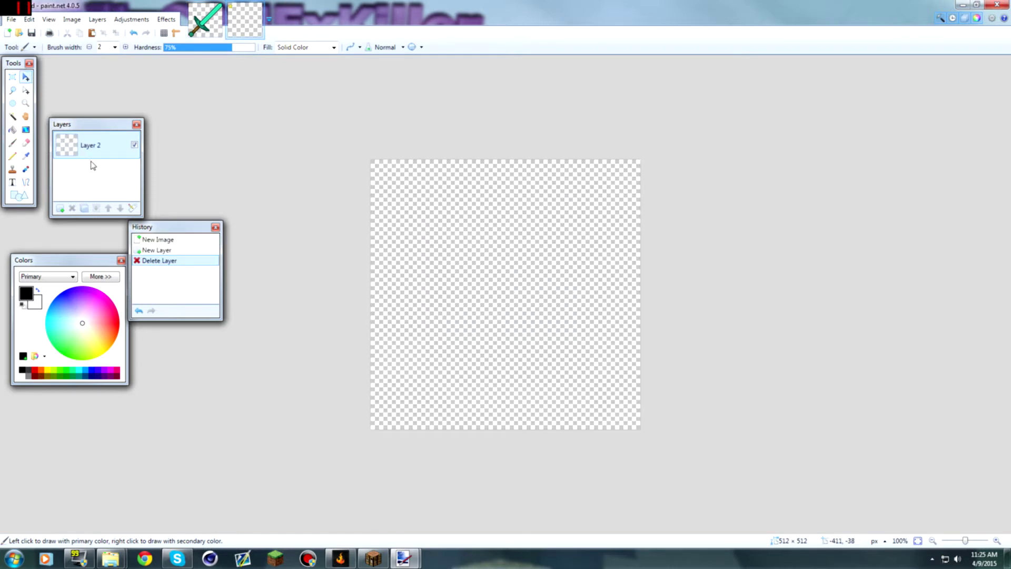
left_click(210, 29)
key("super+Down")
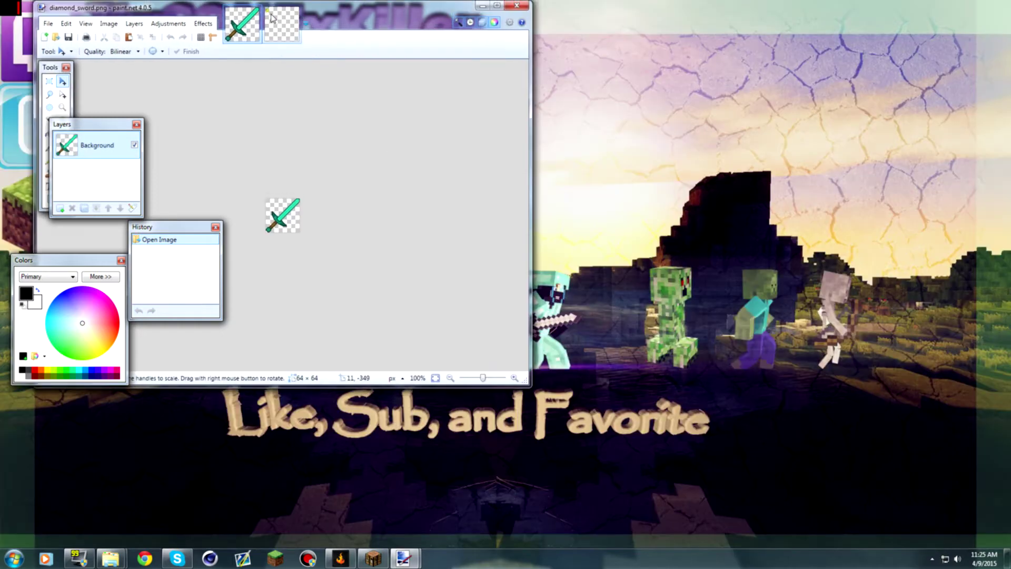
left_click(273, 21)
key("ctrl+v")
left_click_drag(386, 1, 385, 28)
left_click_drag(435, 4, 142, 5)
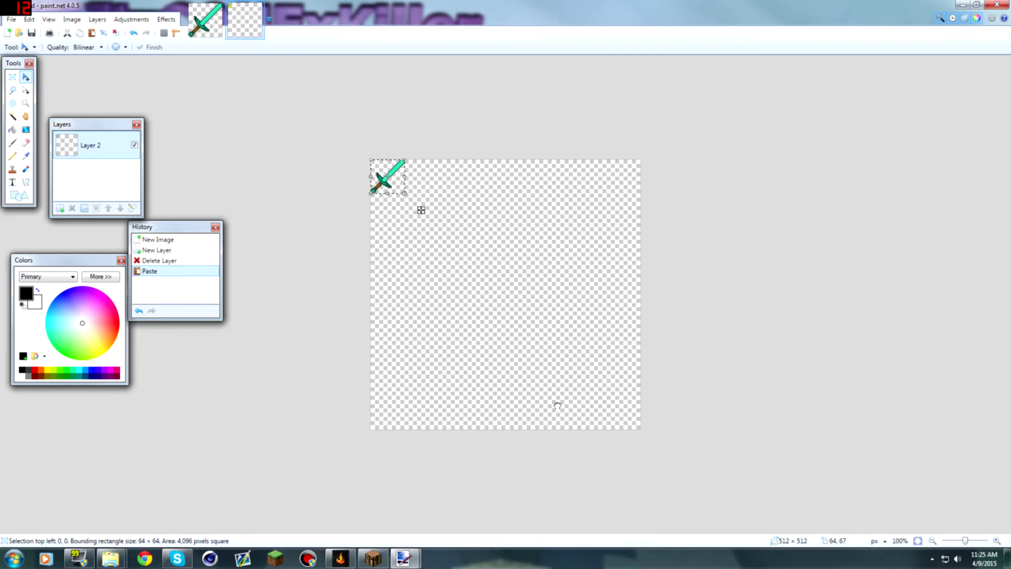
Scale the pasted sword up to fill the whole canvas, about 514 × 514 pixels, and deselect it
left_click_drag(641, 431, 642, 435)
left_click_drag(575, 451, 499, 435)
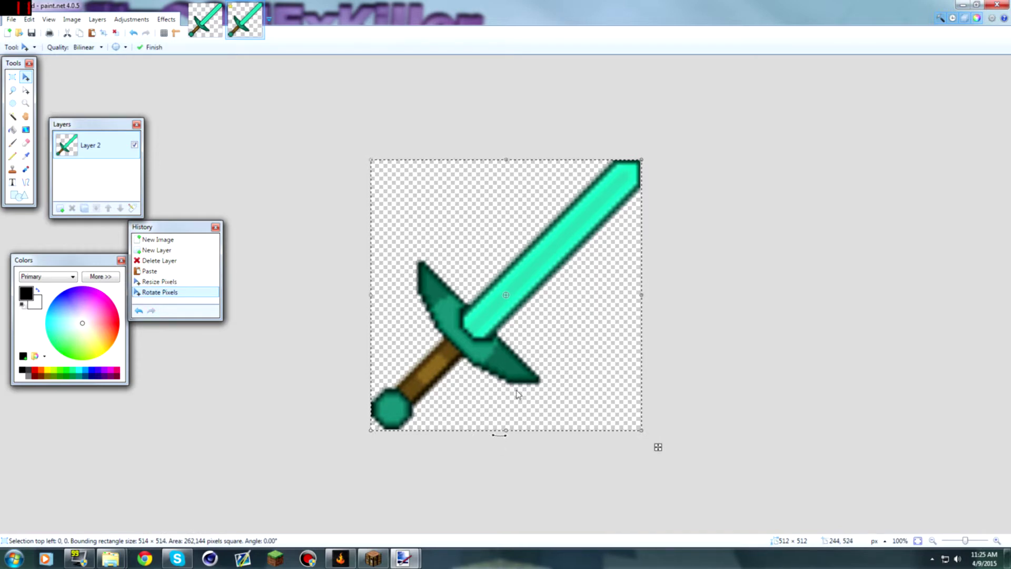
key("ctrl+d")
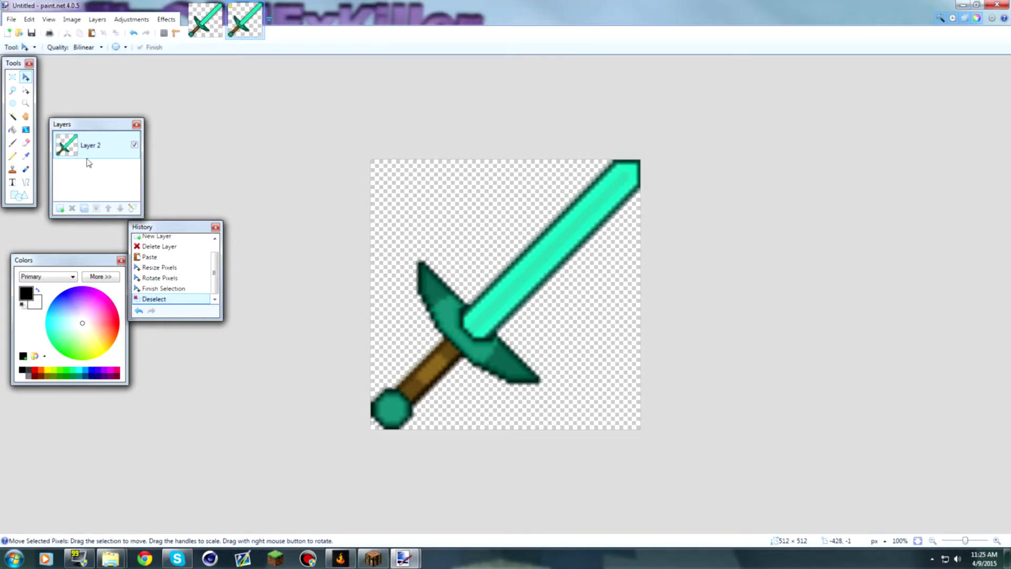
Add an empty layer above the sword and activate the Line/Curve tool, with the tool palette moved beside the canvas
key("ctrl+shift+n")
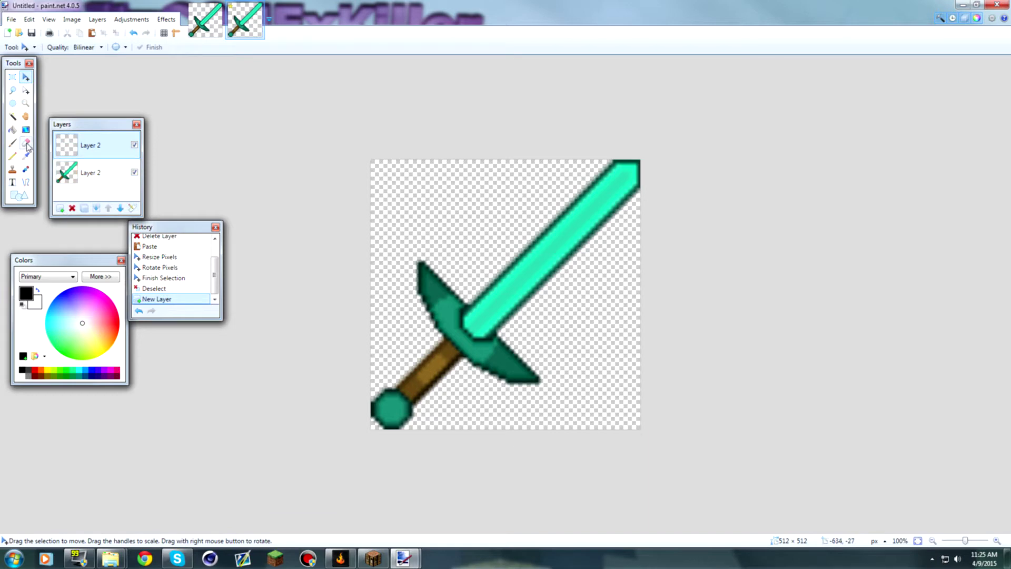
left_click(26, 183)
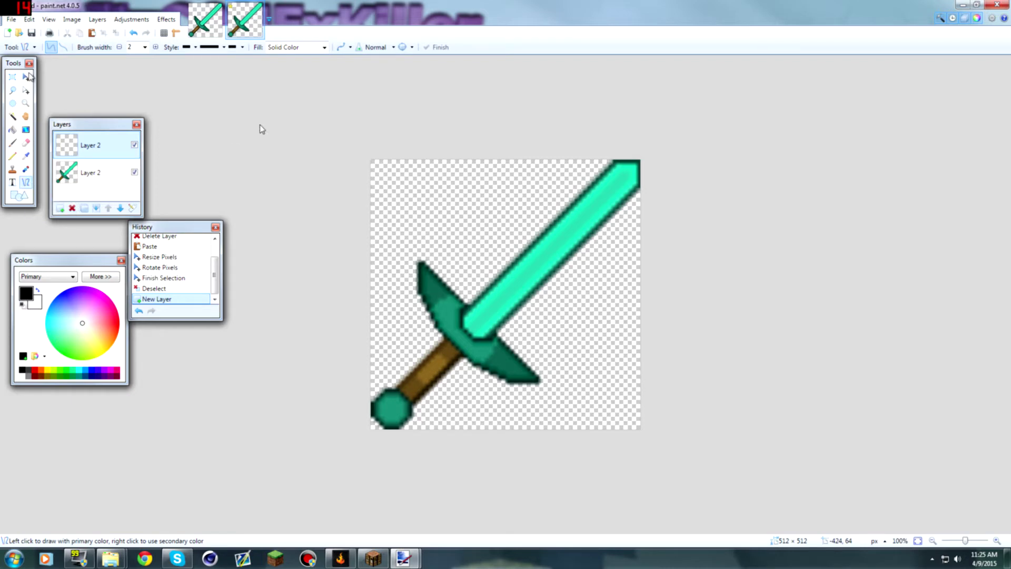
left_click_drag(262, 129, 257, 123)
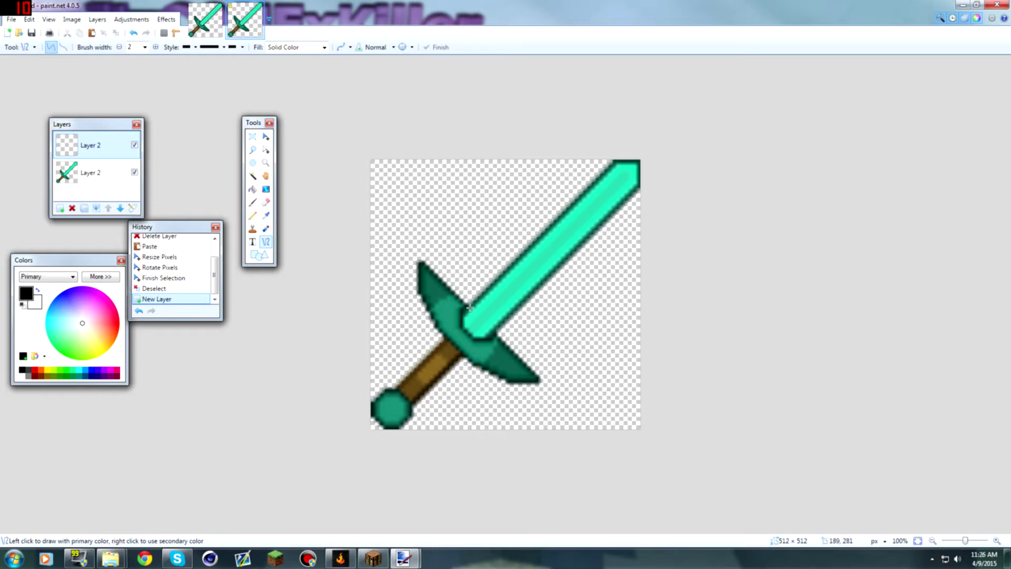
Set the brush width to 6 and draw a black line along the blade's upper edge, from the guard to near the tip
mouse_move(484, 289)
left_mouse_down()
mouse_move(538, 260)
mouse_move(563, 223)
left_mouse_up()
key("ctrl+z")
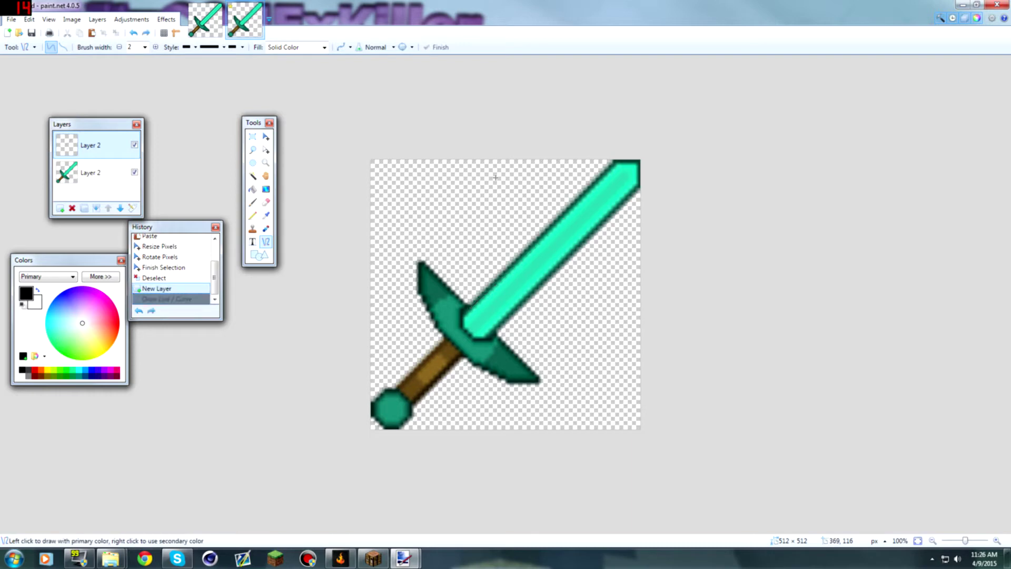
left_click(144, 47)
left_click(145, 47)
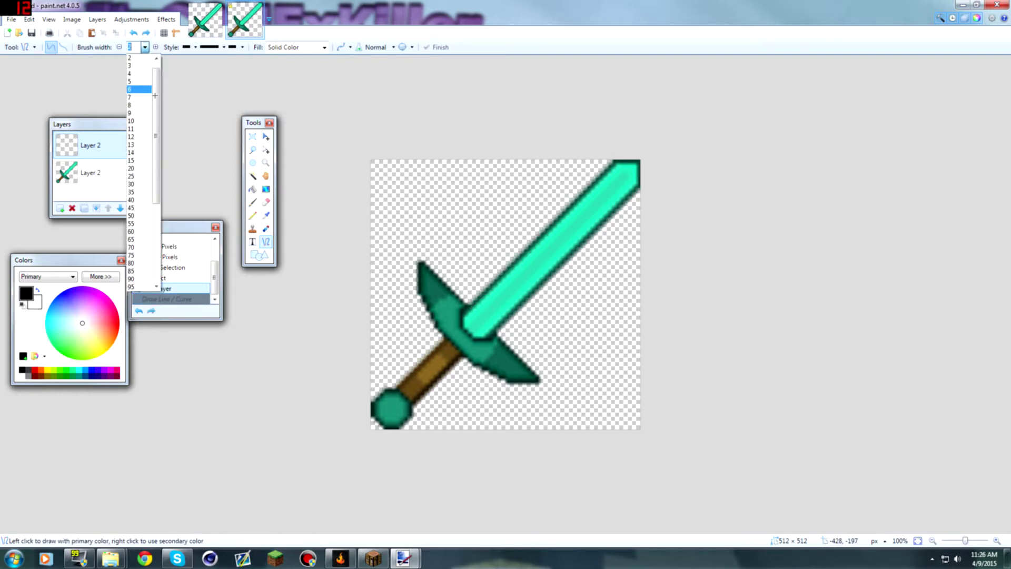
left_click(138, 89)
mouse_move(466, 306)
left_mouse_down()
mouse_move(535, 185)
mouse_move(575, 180)
mouse_move(583, 192)
mouse_move(607, 173)
mouse_move(598, 179)
left_mouse_up()
Draw a matching black line along the blade's lower edge, from the guard to near the tip
left_click_drag(591, 278, 590, 252)
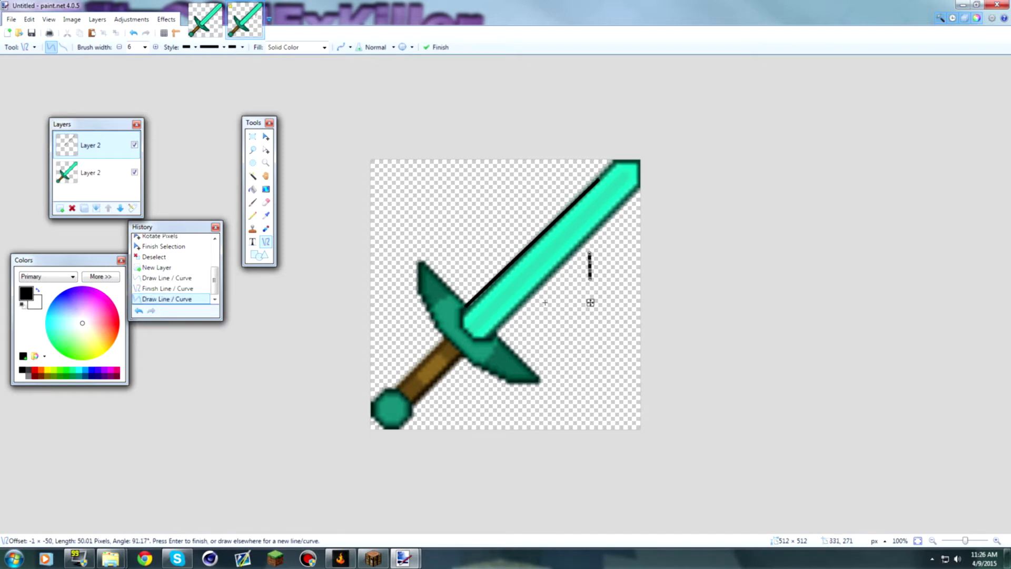
key("ctrl+z")
left_click_drag(500, 323, 624, 200)
key("Return")
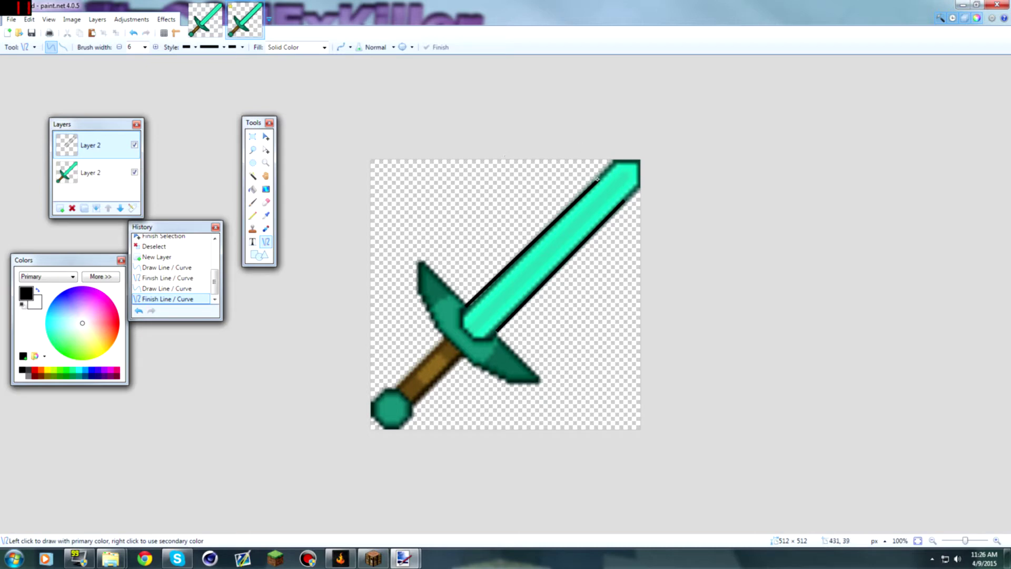
Draw two short black lines from the tip ends of the blade outlines out to the canvas's right border
mouse_move(598, 179)
left_mouse_down()
mouse_move(649, 173)
mouse_move(629, 199)
mouse_move(650, 193)
left_mouse_up()
key("ctrl+z")
key("Return")
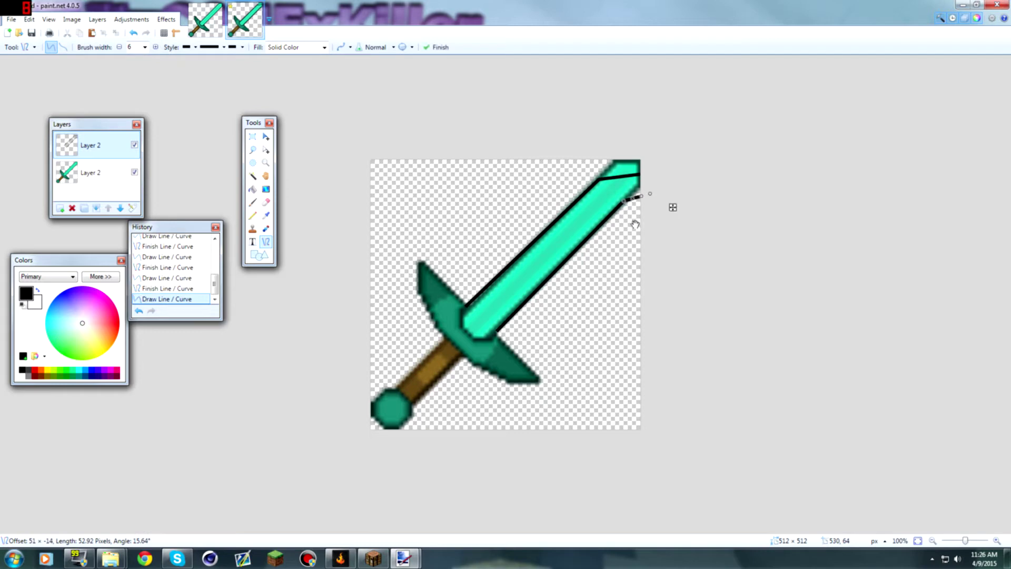
key("Return")
key("ctrl+z")
key("ctrl+z")
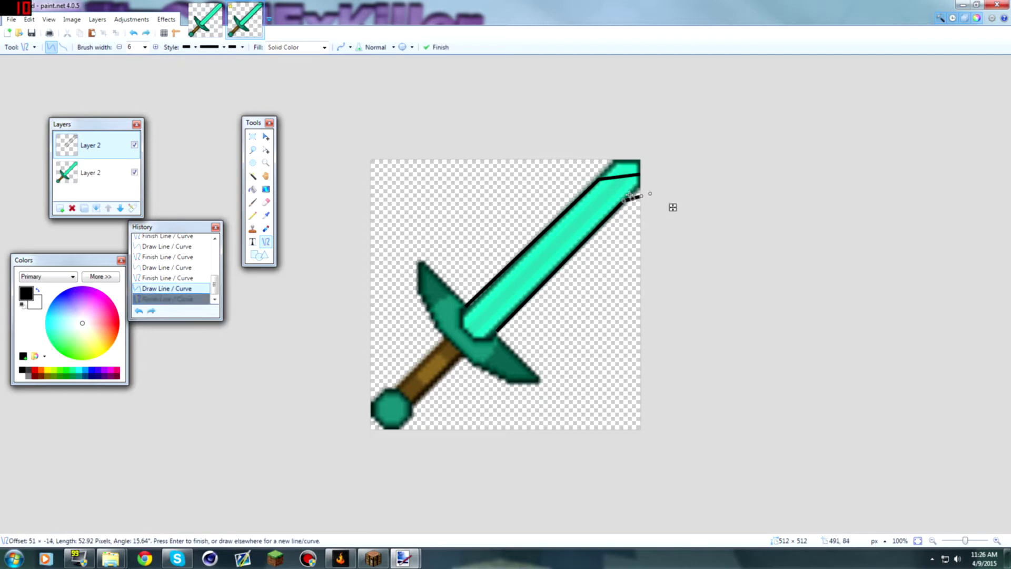
left_click_drag(624, 200, 653, 198)
key("Return")
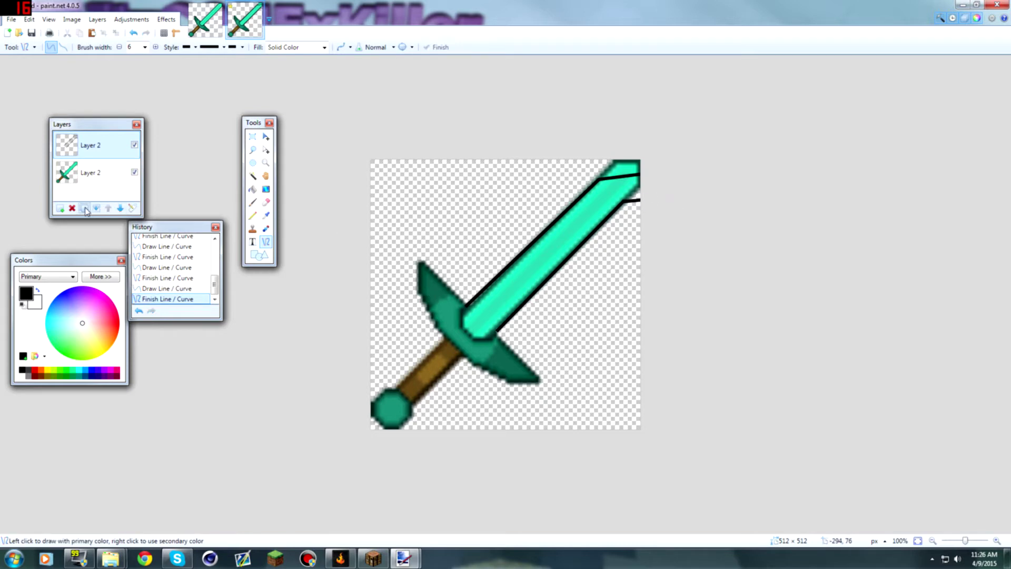
Add another empty layer above the blade outline layer
left_click(60, 208)
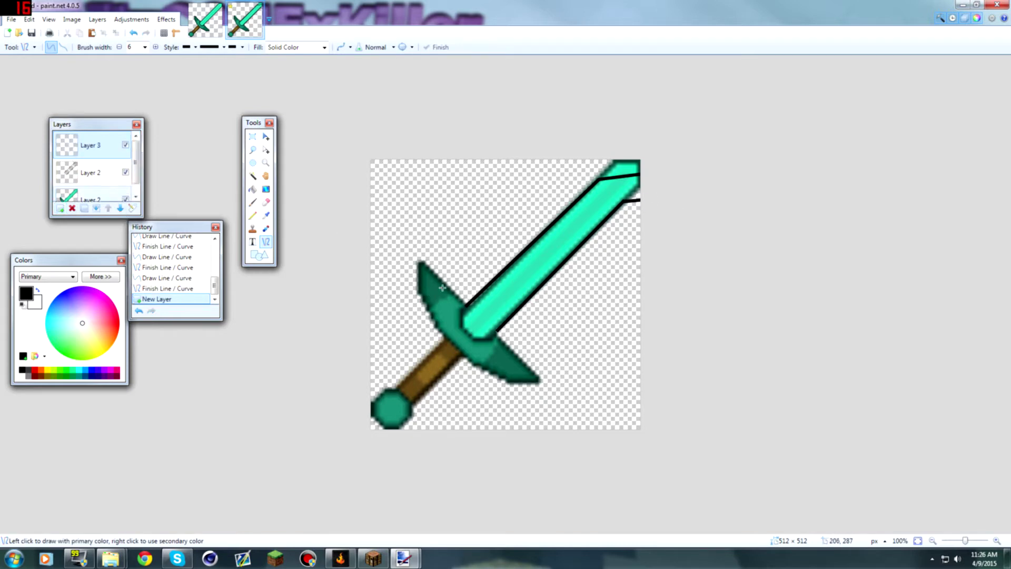
mouse_move(419, 261)
left_mouse_down()
mouse_move(539, 329)
mouse_move(538, 377)
left_mouse_up()
left_click_drag(459, 300, 467, 311)
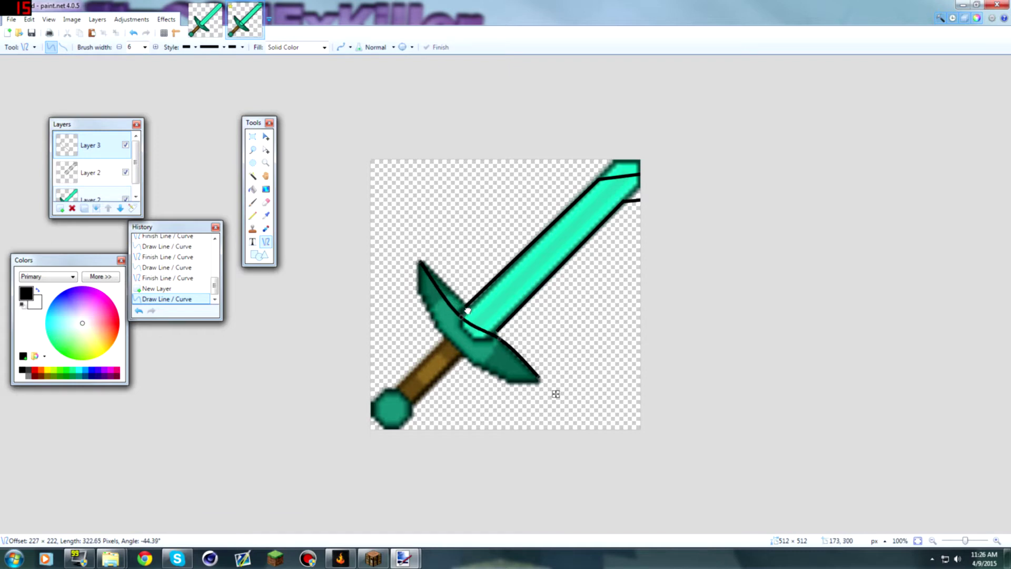
key("ctrl+z")
key("ctrl+z")
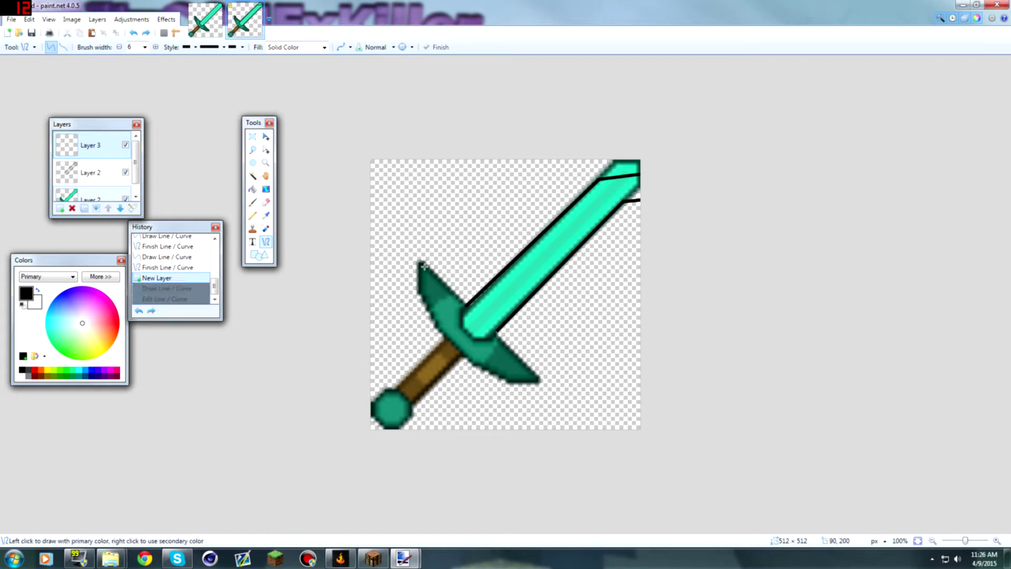
Draw a black line about 125 pixels long along the guard's blade-side edge, from its upper tip to the blade
left_click_drag(420, 260, 466, 307)
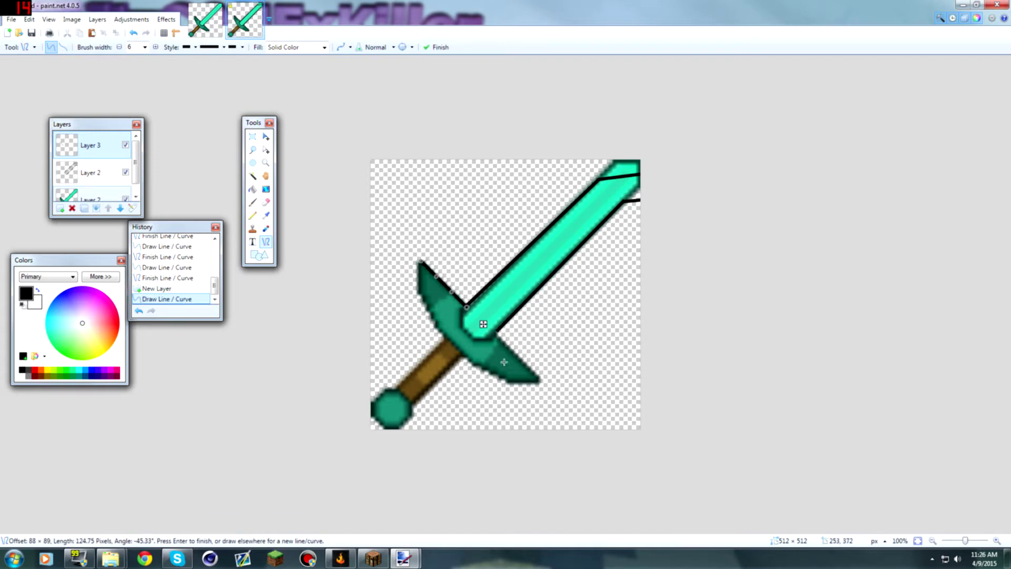
key("Return")
mouse_move(500, 341)
left_mouse_down()
mouse_move(507, 362)
mouse_move(535, 374)
left_mouse_up()
key("ctrl+z")
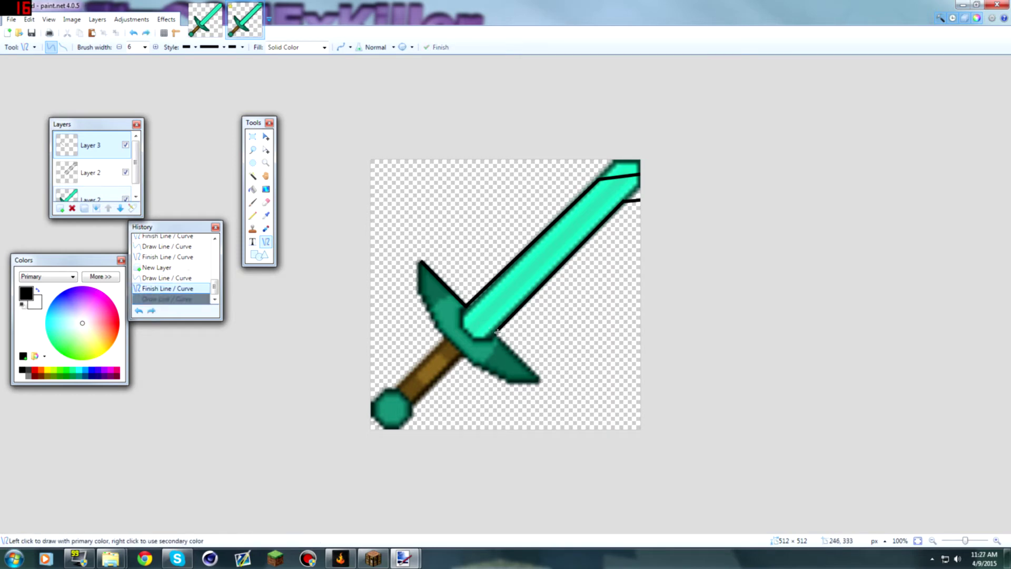
left_click_drag(498, 330, 541, 378)
key("ctrl+z")
left_click_drag(498, 329, 494, 333)
key("ctrl+z")
Extend the blade's lower outline to the guard with a short diagonal line about 11 pixels long
scroll(489, 349, "up", 4)
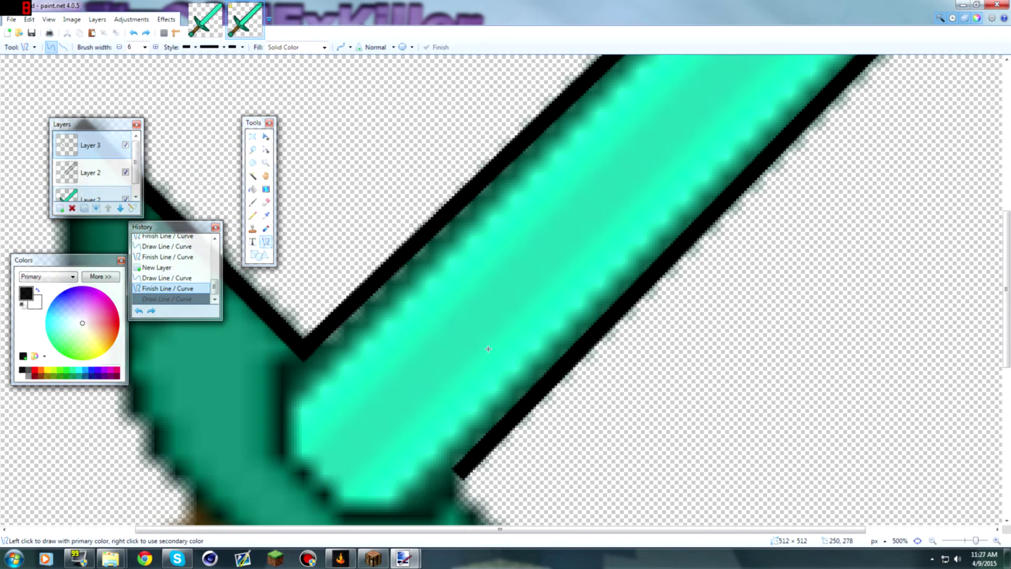
scroll(485, 361, "up", 1)
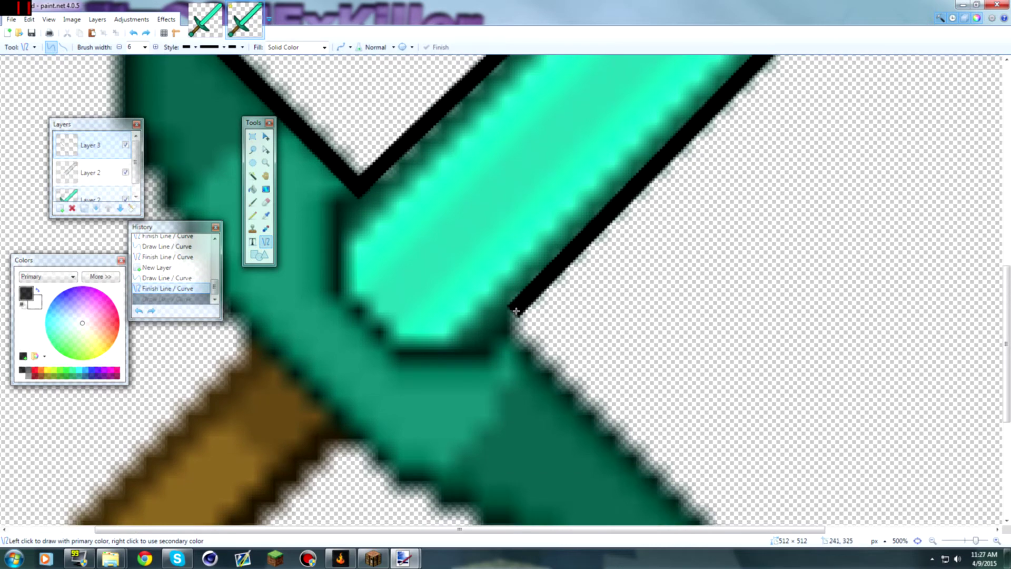
left_click_drag(509, 312, 495, 330)
scroll(500, 326, "down", 5)
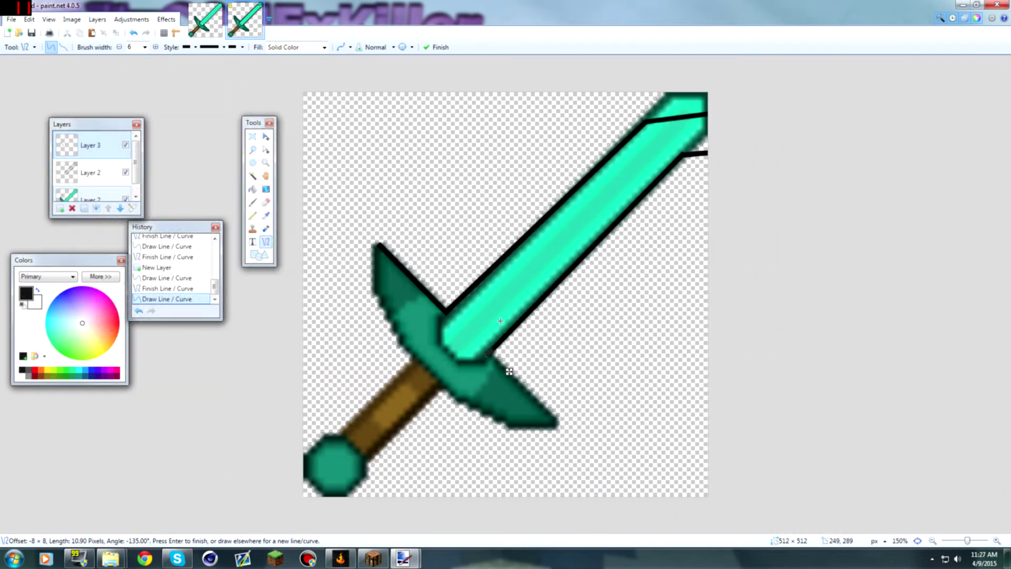
scroll(500, 321, "down", 1)
key("Return")
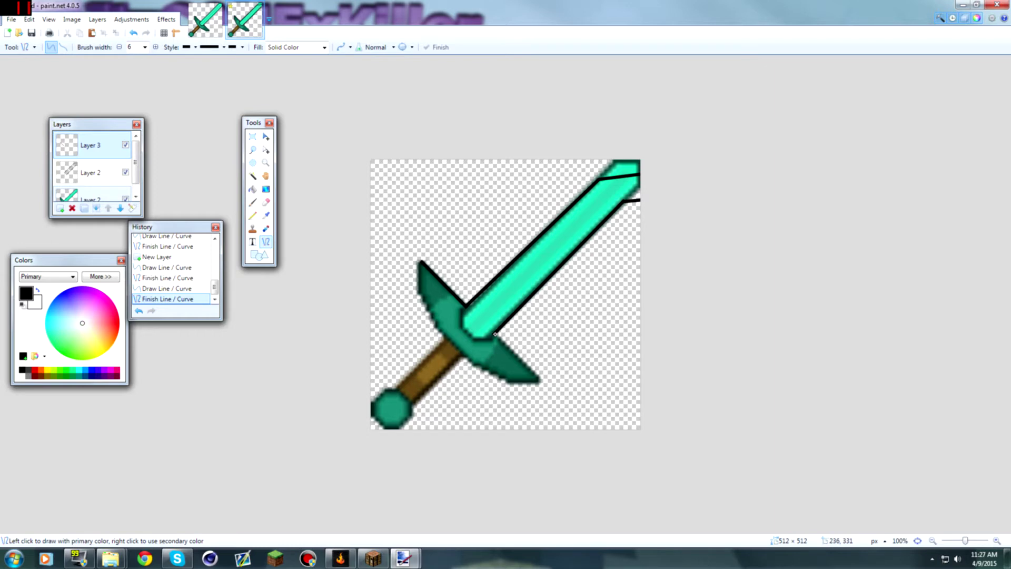
Outline the guard's blade-side edge down to its lower tip, and draw a curve across the blade's base joining both guard lines
mouse_move(495, 334)
left_mouse_down()
mouse_move(541, 379)
mouse_move(528, 407)
left_mouse_up()
key("Return")
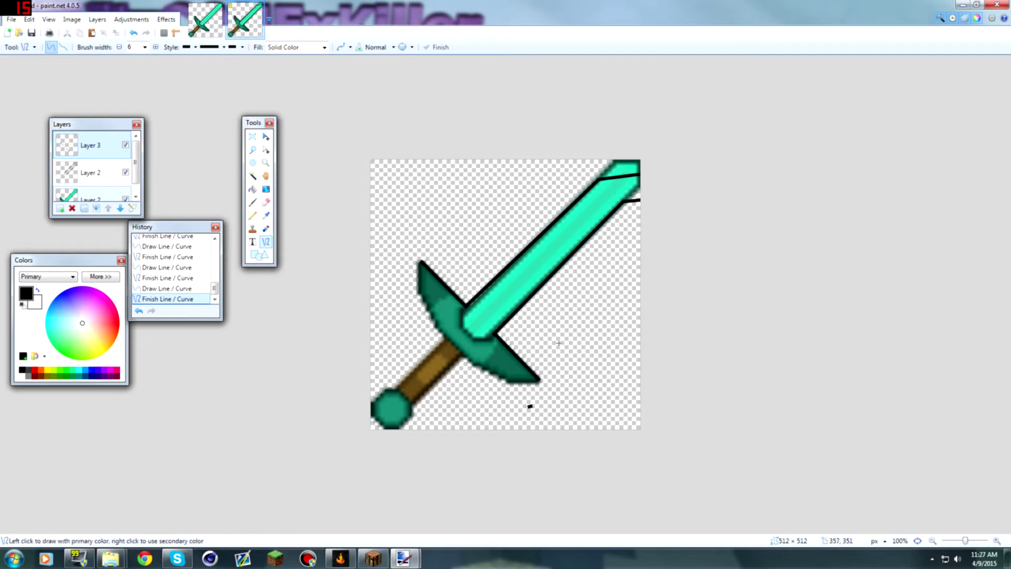
mouse_move(465, 305)
left_mouse_down()
mouse_move(495, 335)
mouse_move(472, 320)
left_mouse_up()
key("Return")
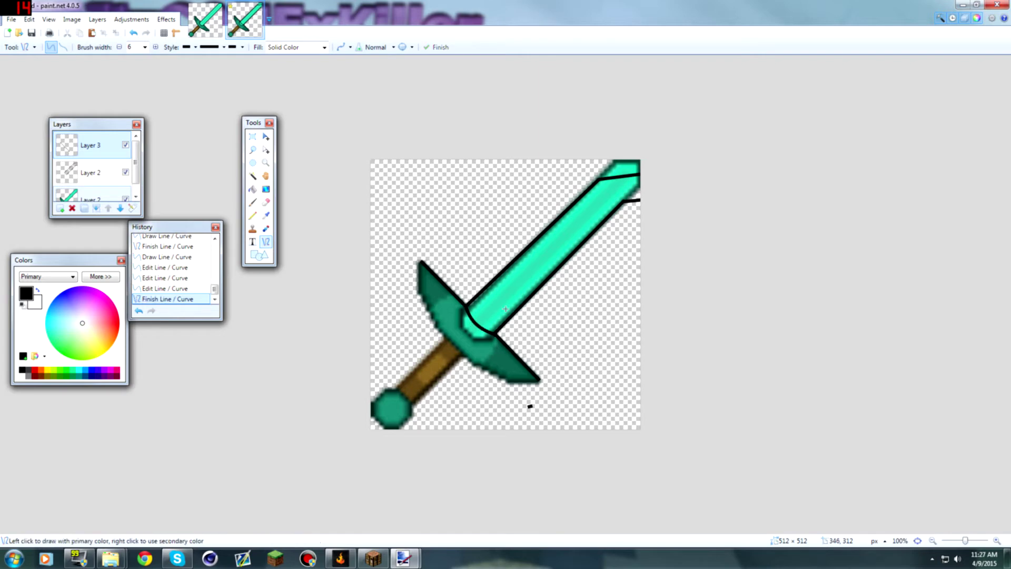
Hide the original sword layer to check the traced outlines on their own, and show it again
left_click(103, 194)
left_click(126, 188)
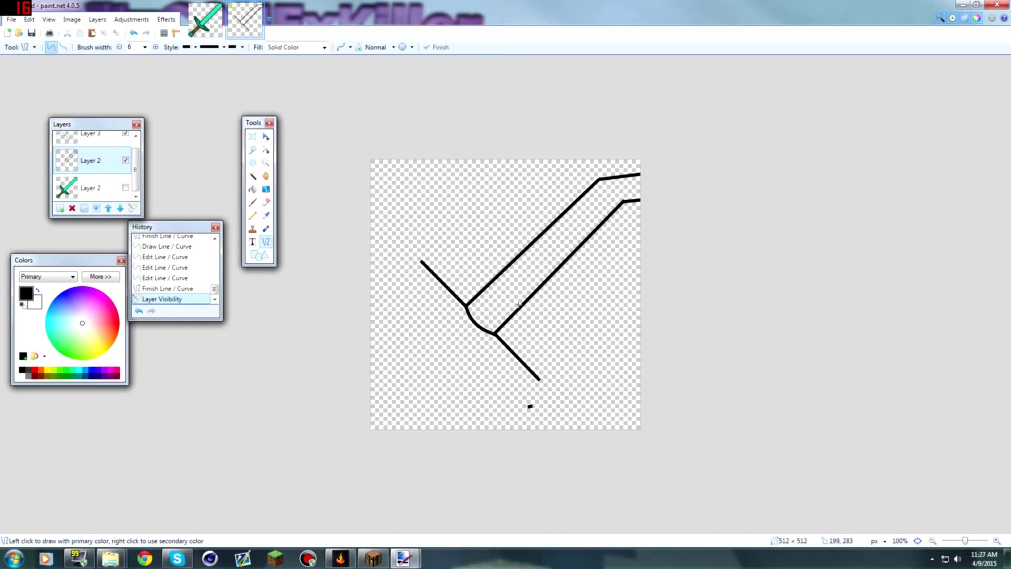
left_click(126, 188)
scroll(136, 168, "up", 1)
Erase the stray black mark below the guard on Layer 3
left_click(74, 143)
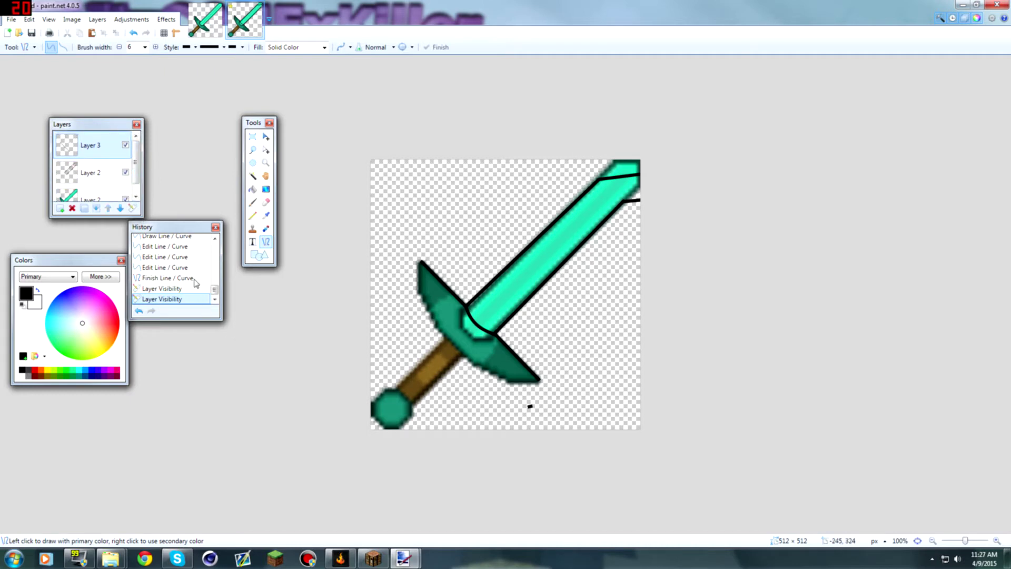
left_click(265, 202)
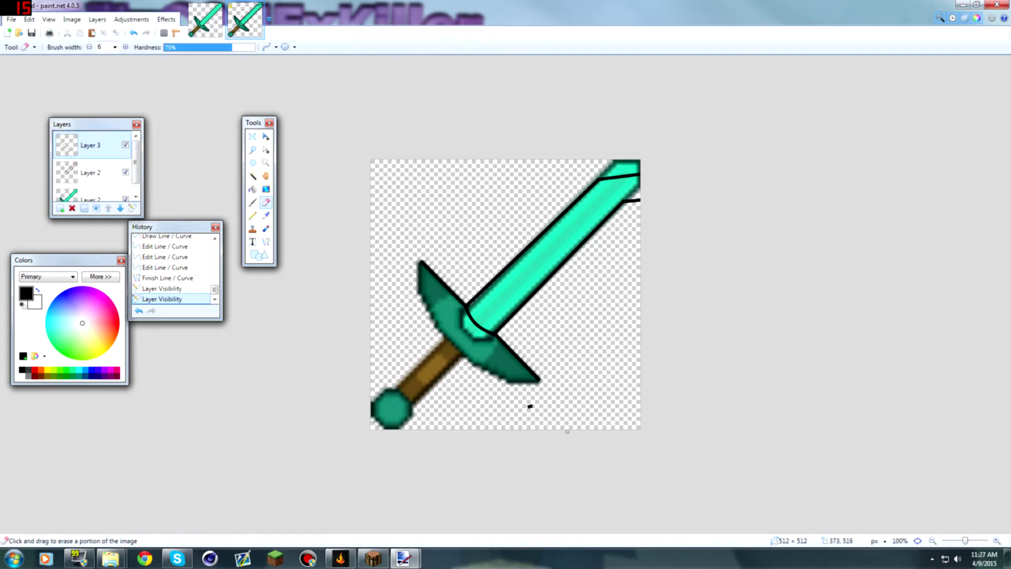
left_click(534, 414)
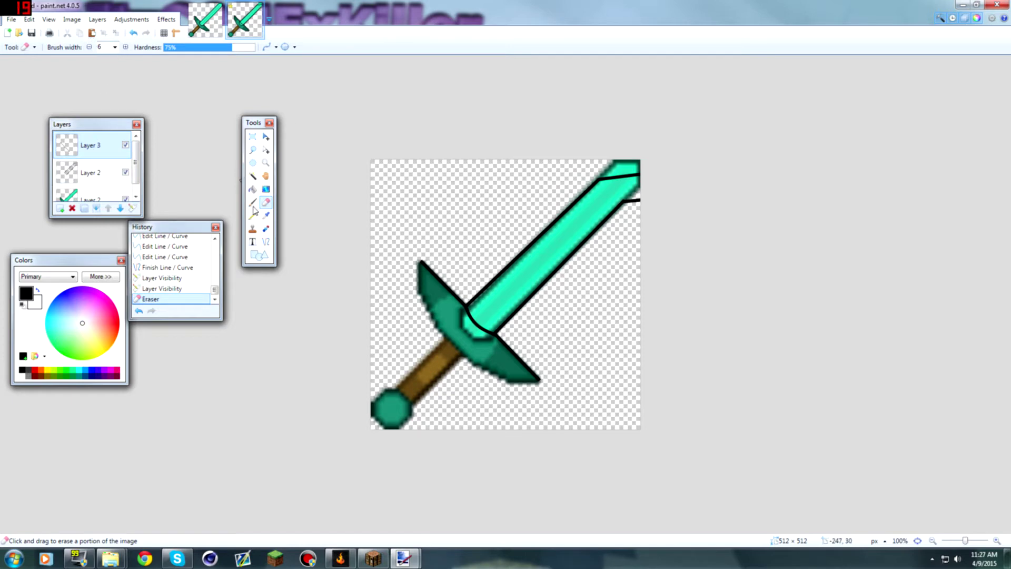
Add a new layer and draw a black line about 319 pixels long between the guard's tips, bent along its handle-side edge
left_click(265, 243)
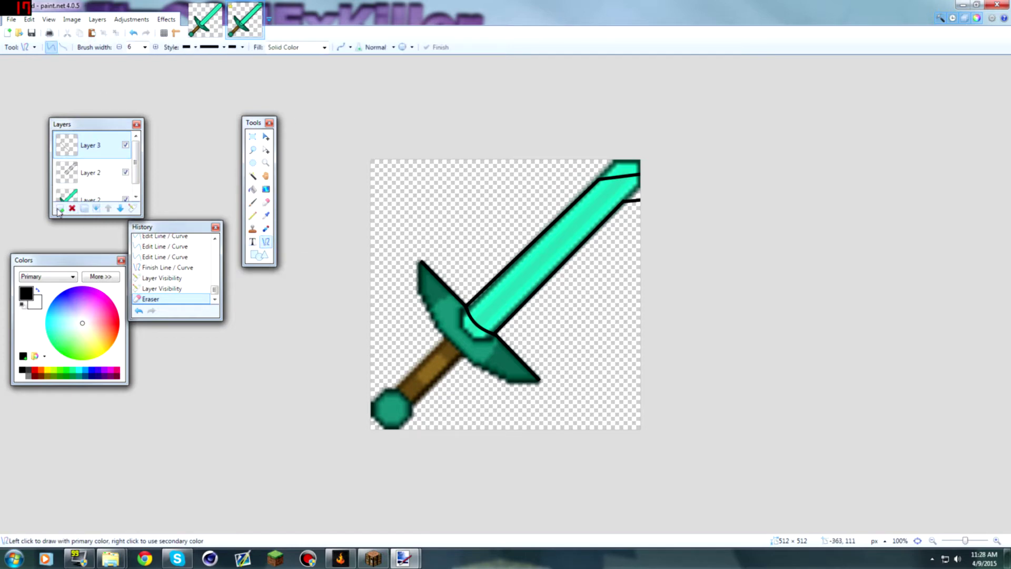
left_click(60, 208)
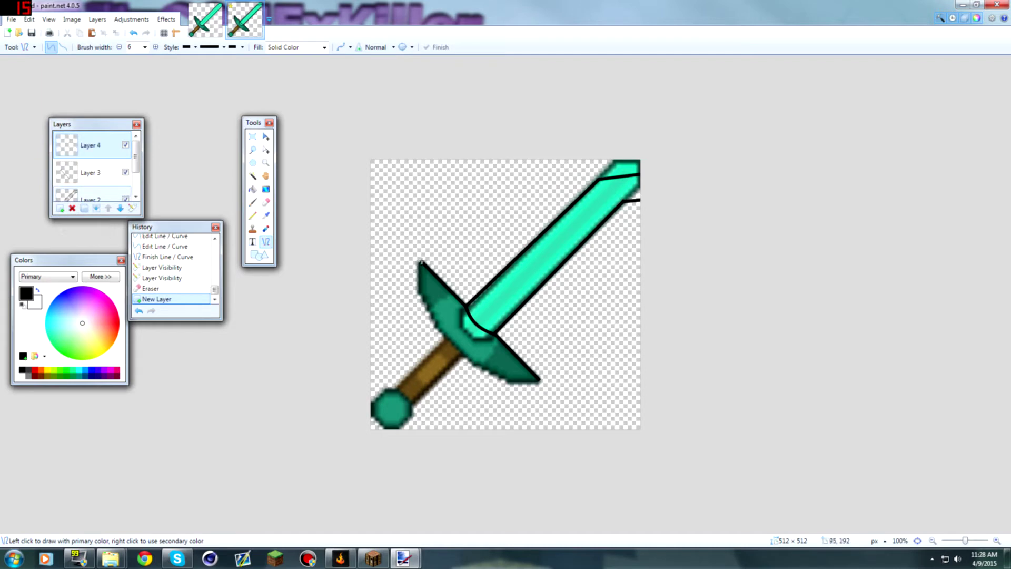
left_click_drag(422, 260, 514, 315)
mouse_move(524, 336)
left_mouse_down()
mouse_move(548, 365)
mouse_move(538, 379)
left_mouse_up()
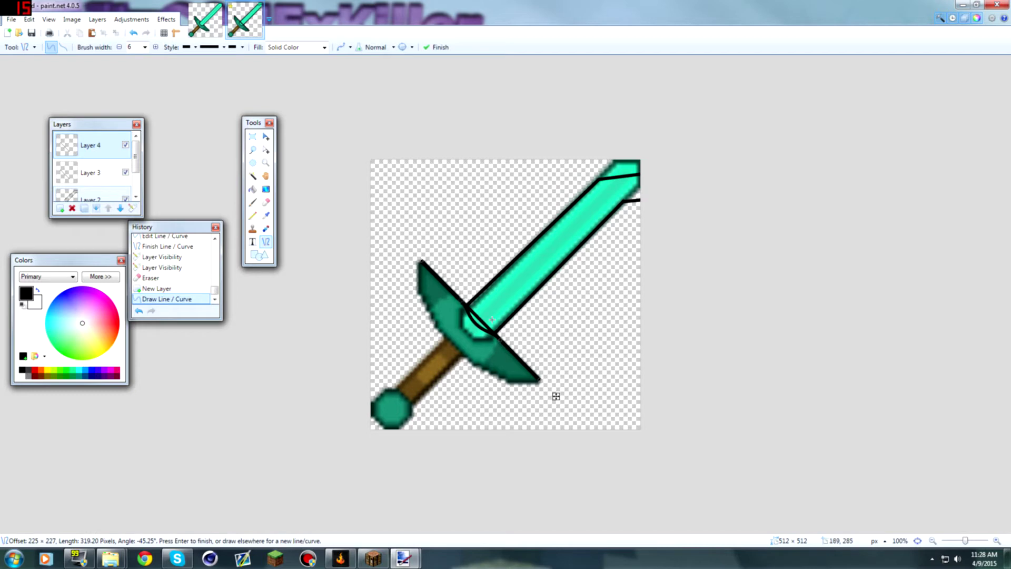
left_click_drag(460, 305, 491, 373)
left_click_drag(440, 329, 437, 326)
key("Return")
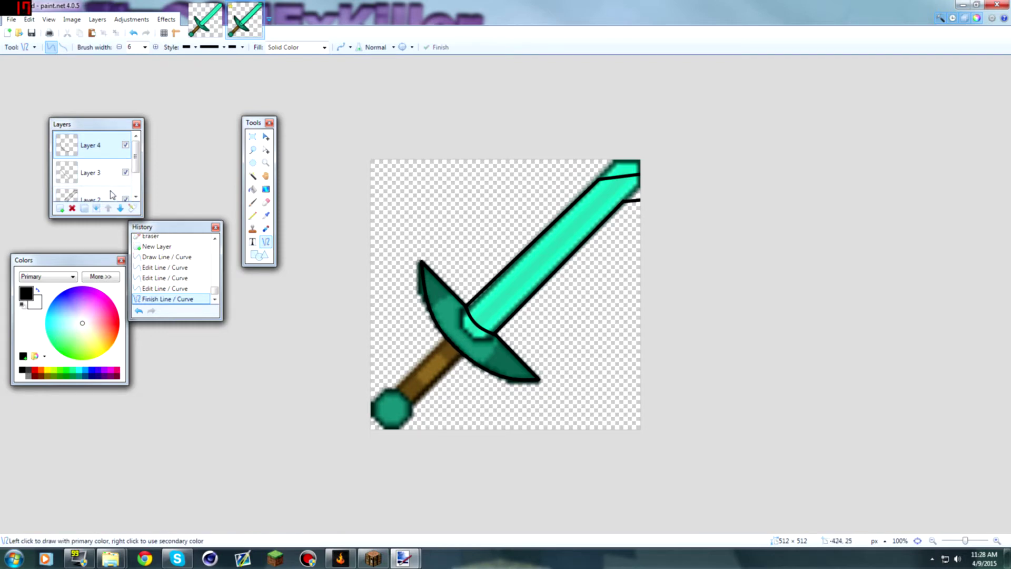
Add another layer and outline both long edges of the handle with straight black lines from the guard to the pommel
left_click(60, 208)
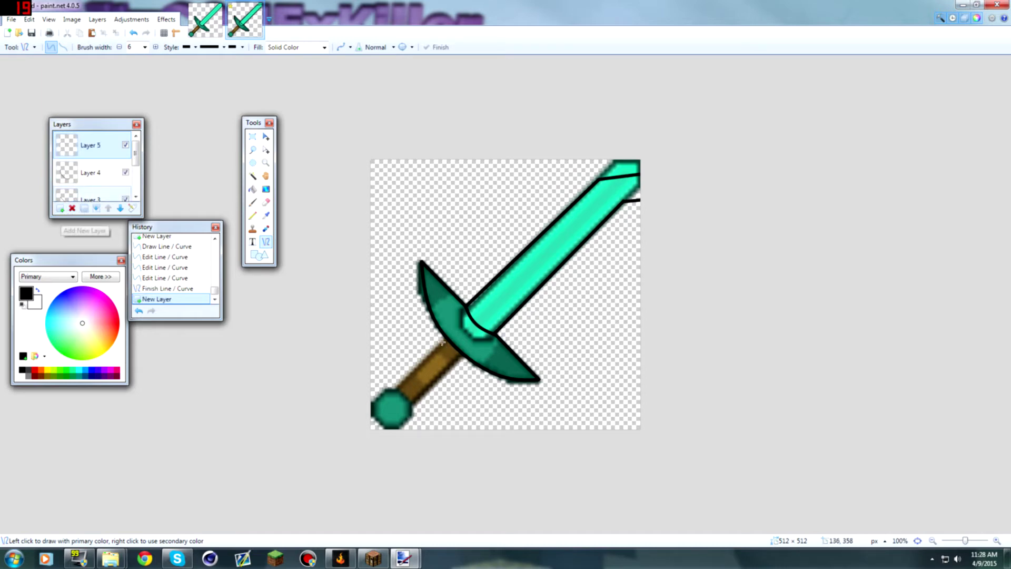
left_click_drag(446, 337, 399, 387)
key("Return")
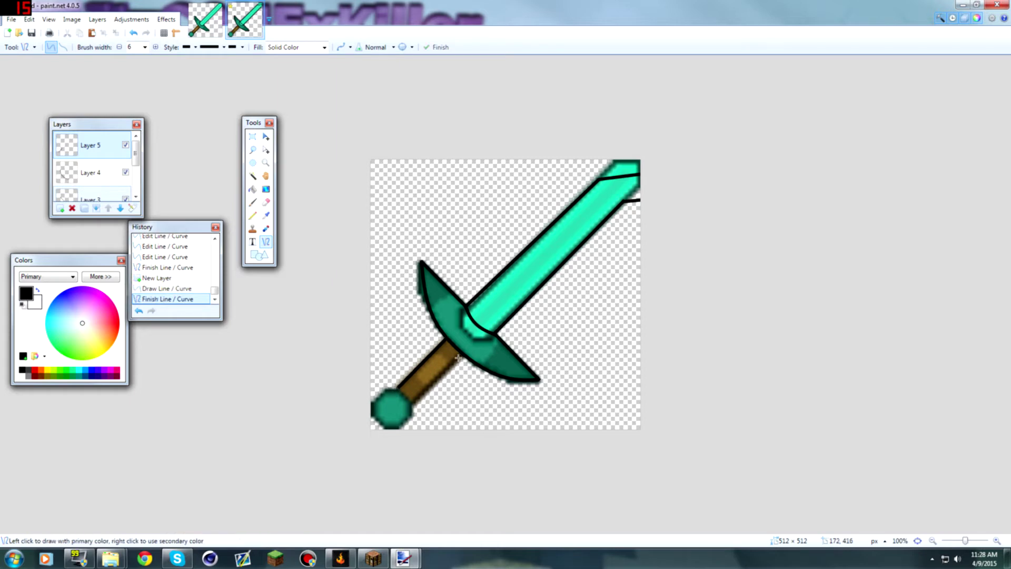
left_click_drag(454, 362, 412, 402)
key("Return")
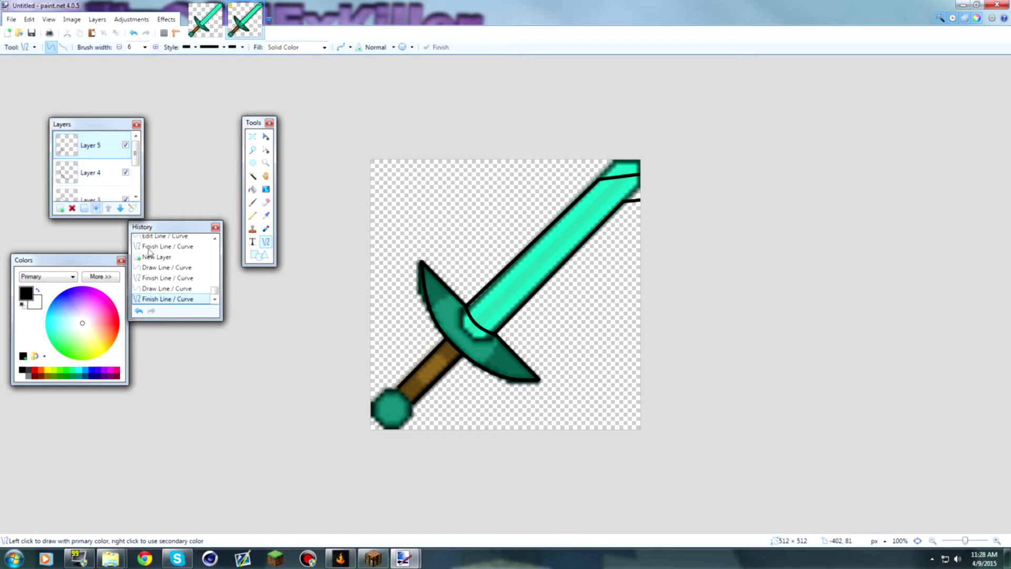
Switch to the Shapes tool with the rounded rectangle as the shape
left_click(259, 256)
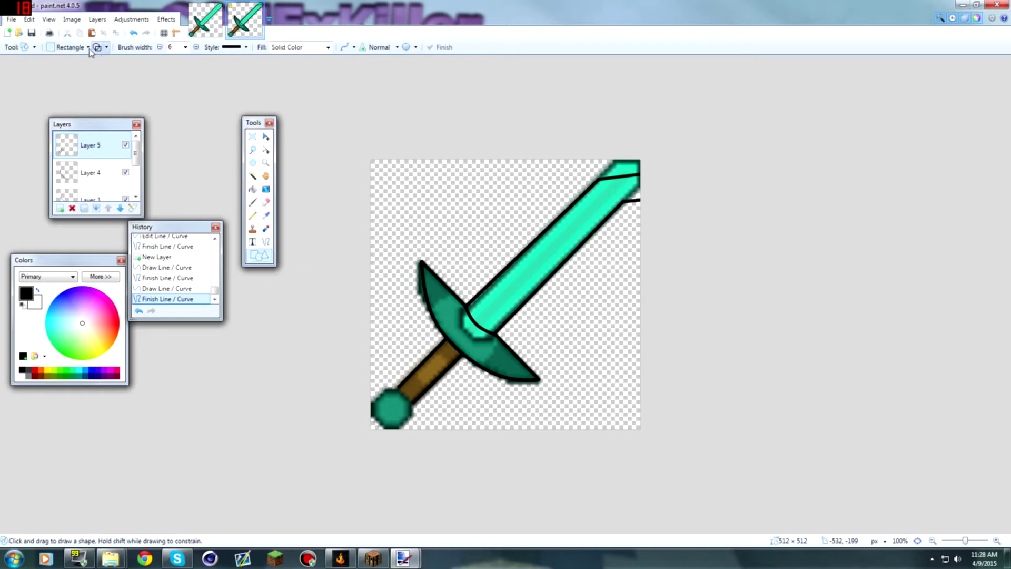
left_click(84, 48)
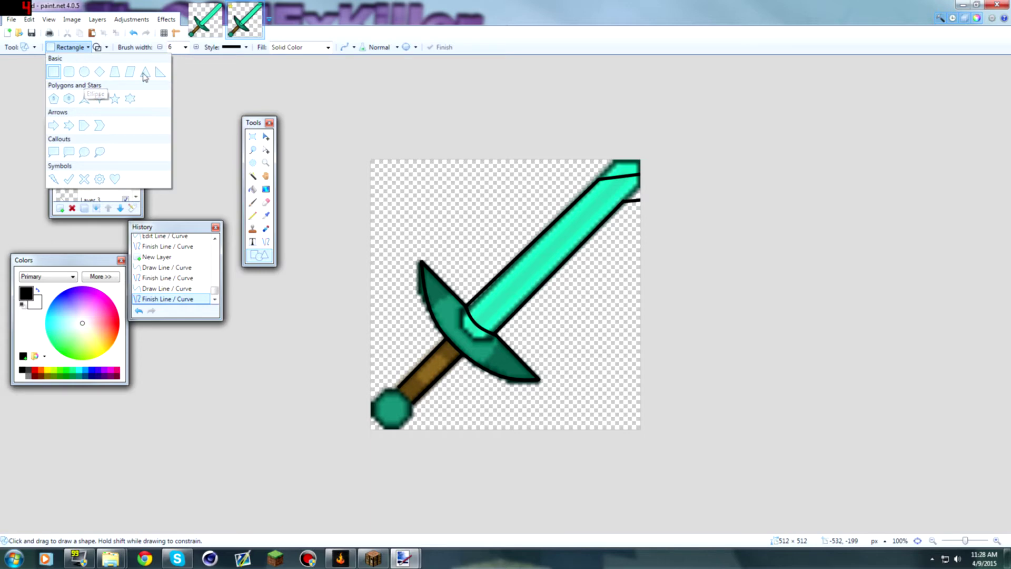
left_click(68, 72)
left_click_drag(372, 385, 414, 428)
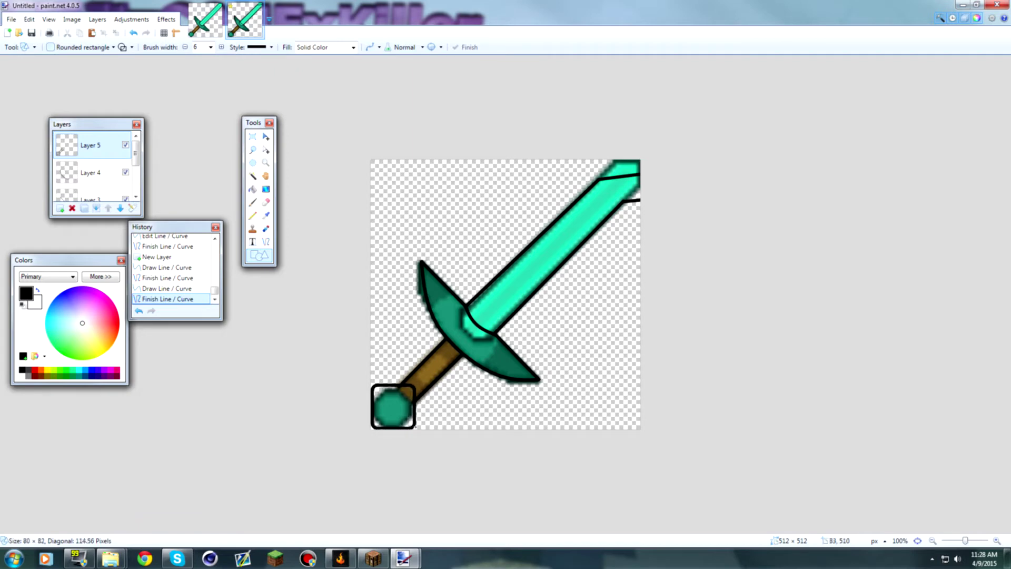
key("ctrl+z")
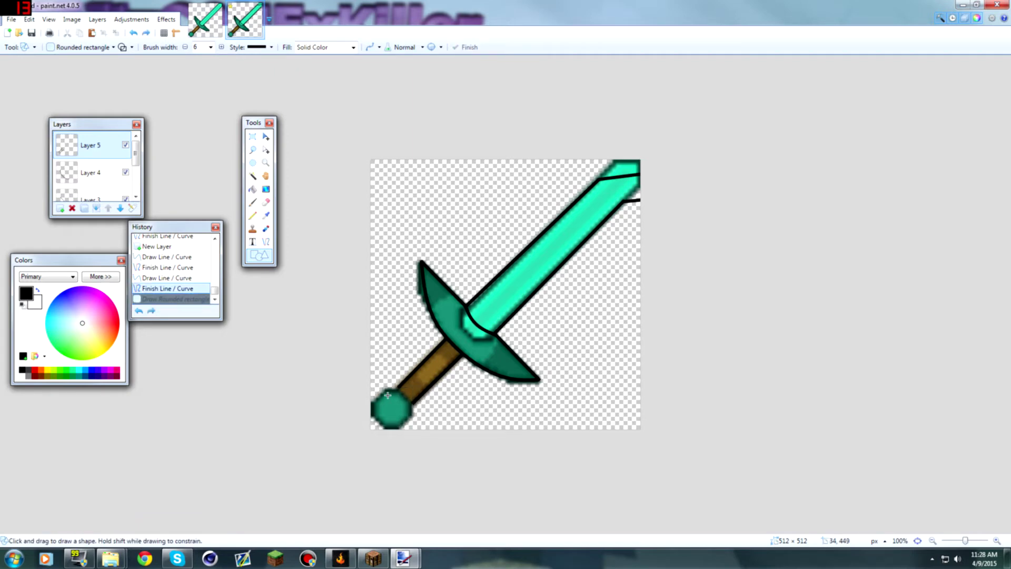
left_click_drag(378, 384, 413, 426)
key("ctrl+z")
left_click_drag(375, 388, 411, 425)
key("Return")
key("ctrl+z")
key("ctrl+z")
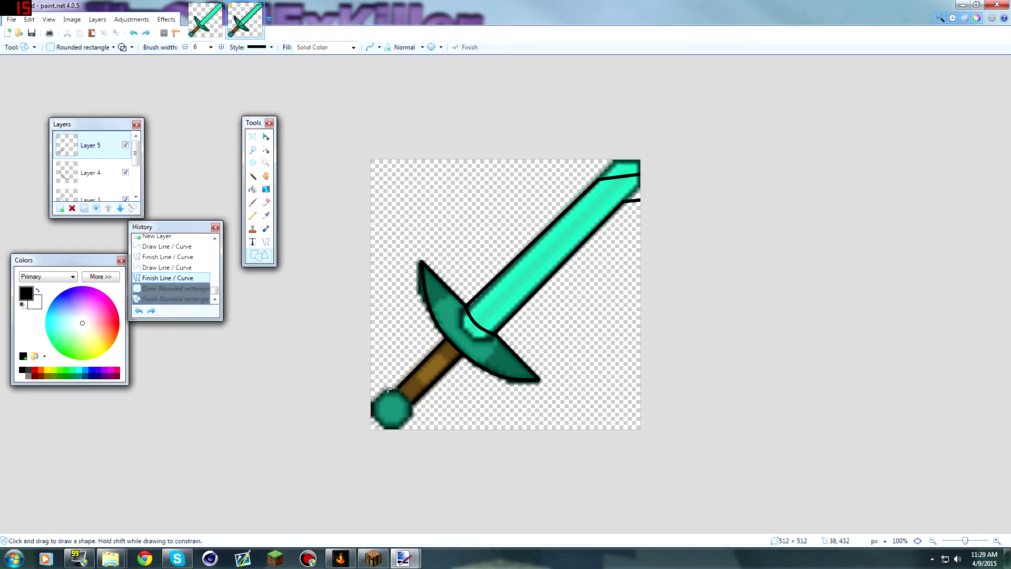
Draw a black rounded rectangle around the pommel and a smaller one of about 20 × 22 pixels at its centre
left_click_drag(380, 388, 413, 421)
key("Return")
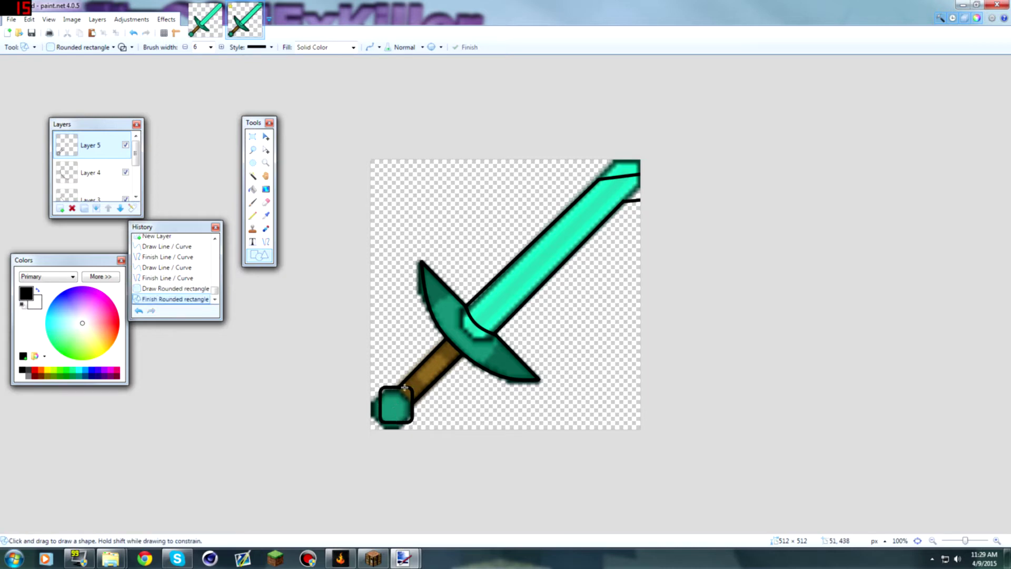
left_click_drag(390, 400, 404, 413)
key("ctrl+z")
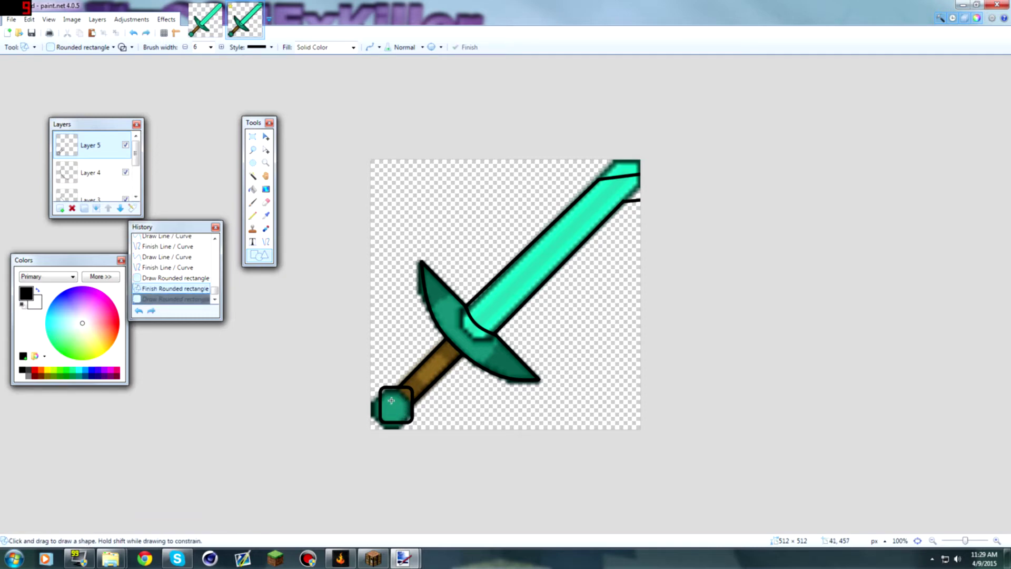
left_click_drag(390, 401, 401, 413)
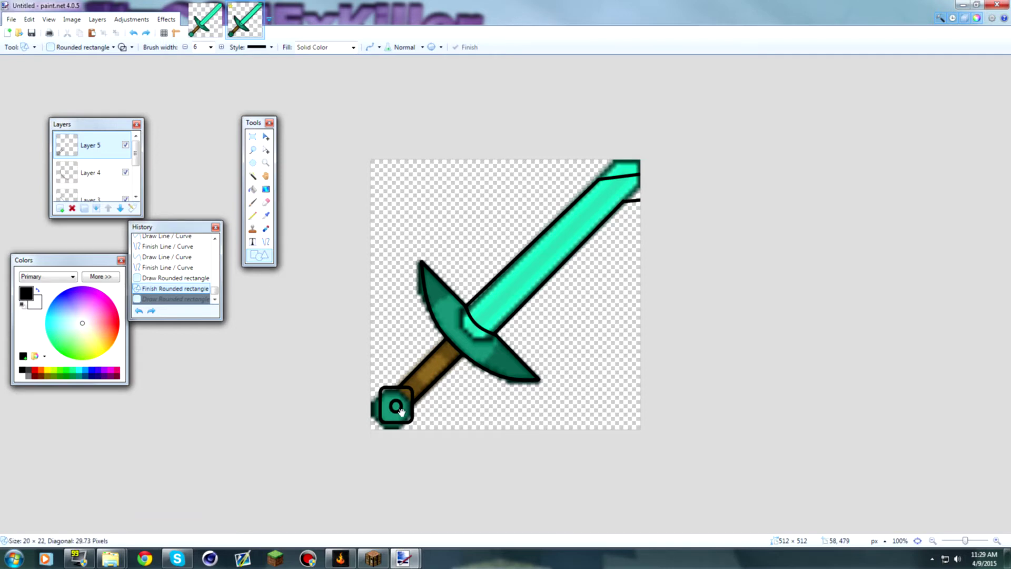
left_click_drag(401, 411, 401, 412)
left_click(417, 351)
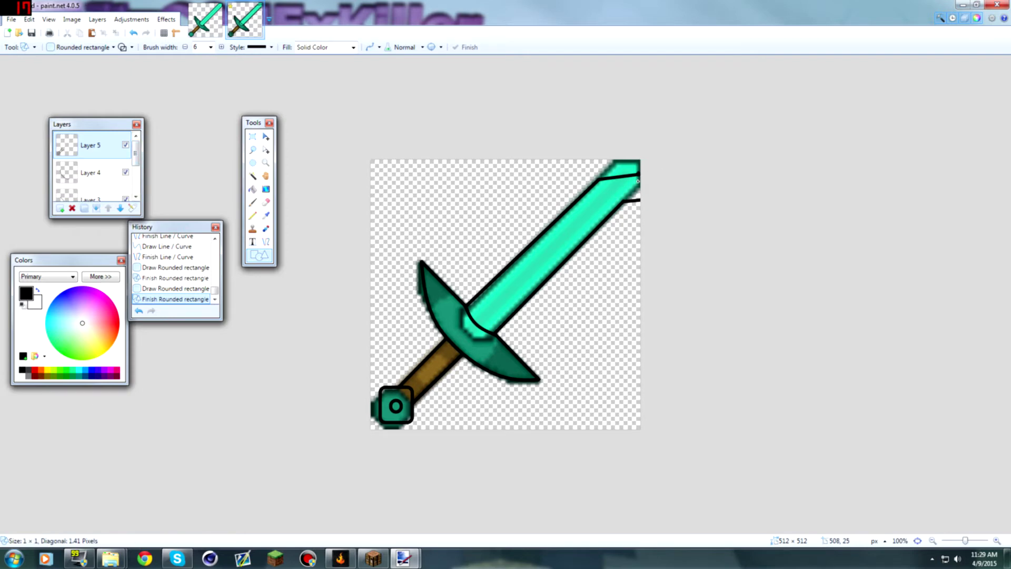
Switch to the Line/Curve tool and try closing the blade's open tip with a vertical line at the canvas edge
left_click_drag(637, 199, 637, 219)
key("ctrl+z")
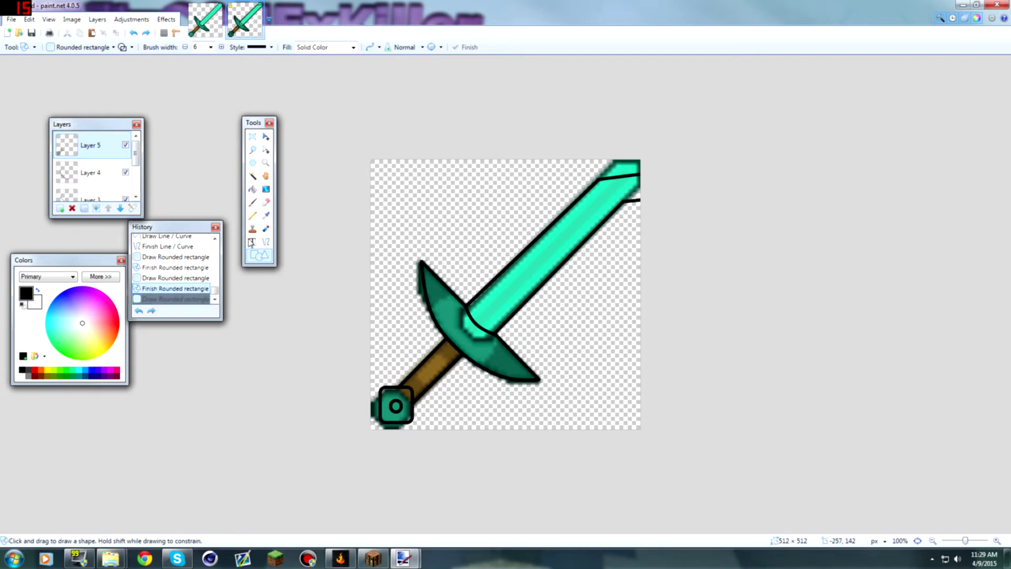
left_click(266, 241)
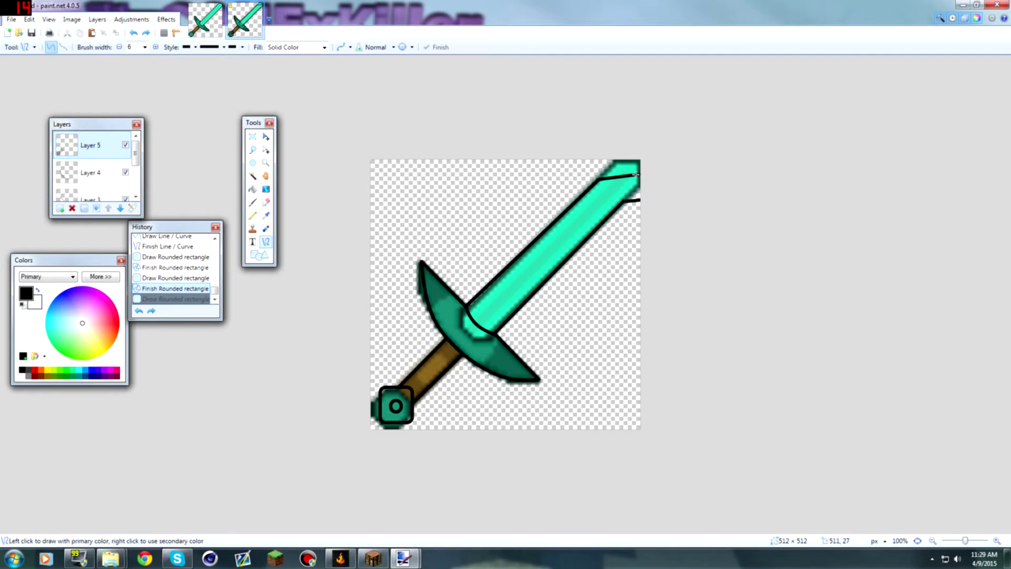
left_click_drag(637, 173, 639, 200)
key("ctrl+z")
key("ctrl+plus")
key("ctrl+plus")
key("ctrl+plus")
key("ctrl+plus")
key("ctrl+plus")
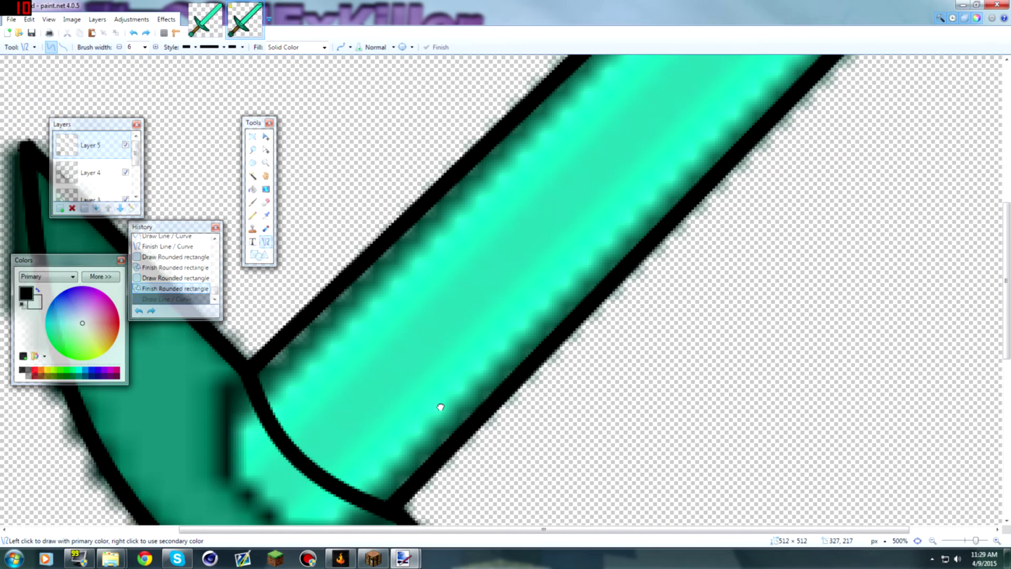
left_click_drag(441, 407, 263, 522)
left_click_drag(437, 264, 219, 397)
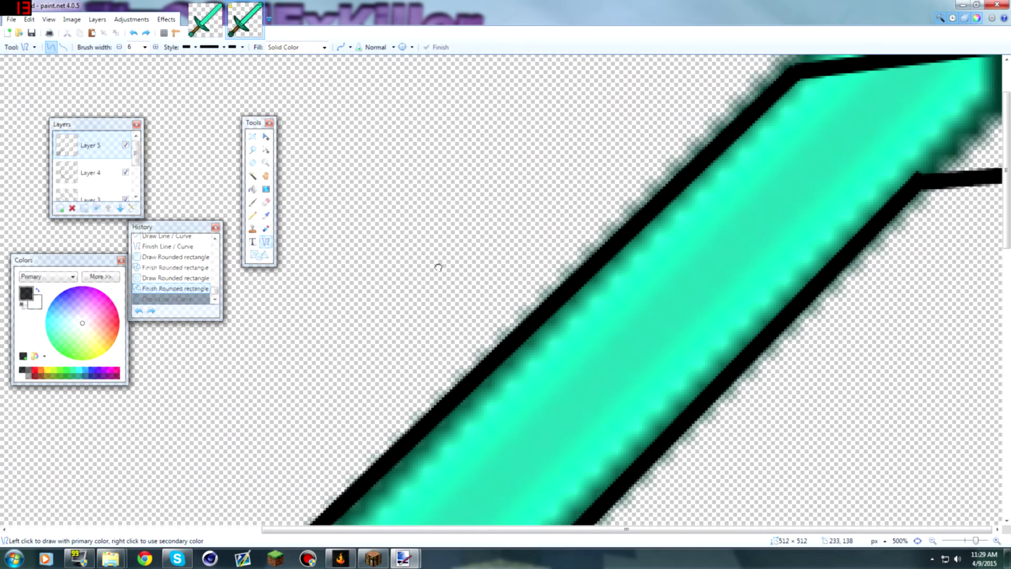
scroll(256, 372, "up", 3)
left_click(59, 294)
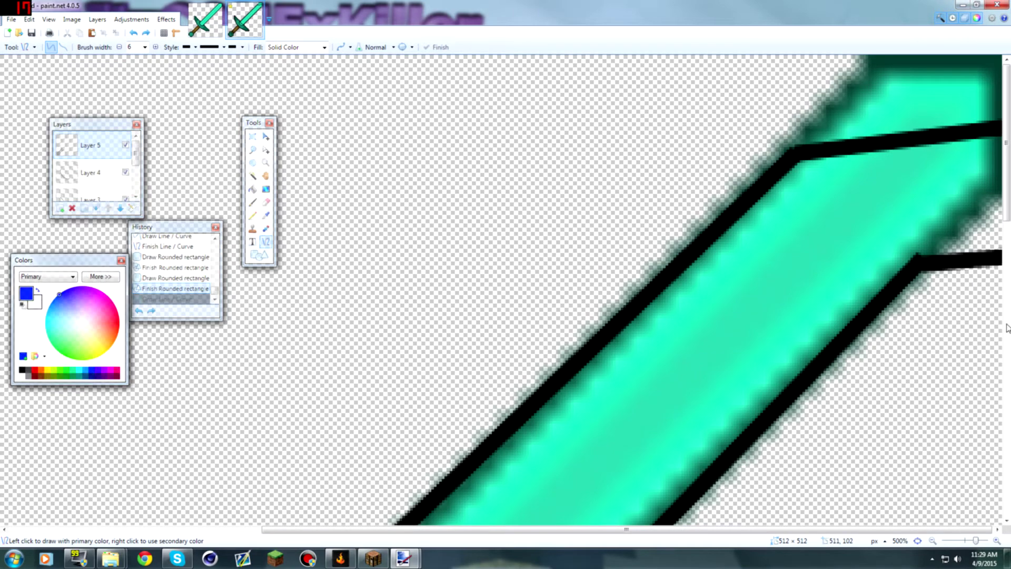
left_click_drag(960, 133, 971, 239)
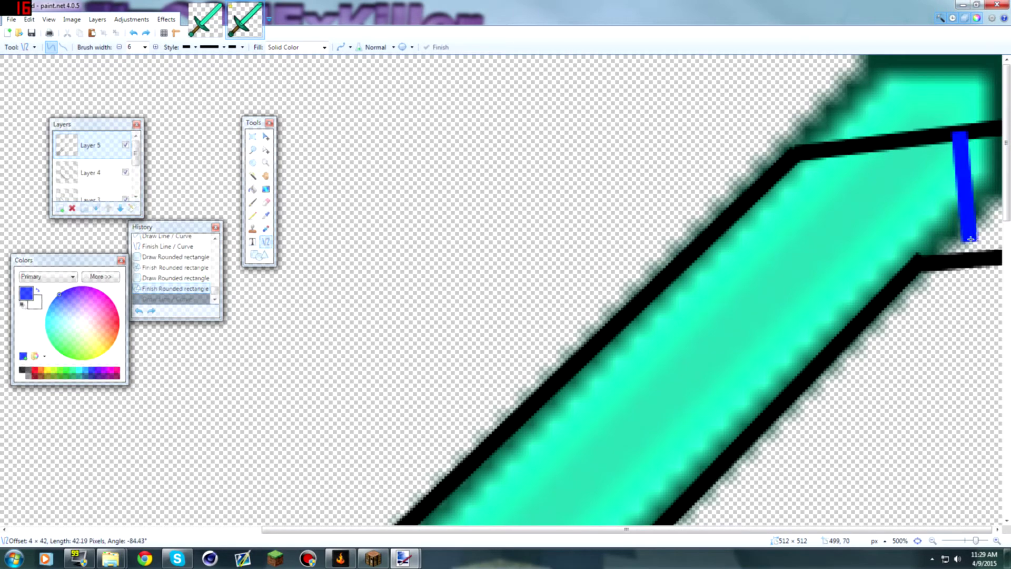
key("ctrl+z")
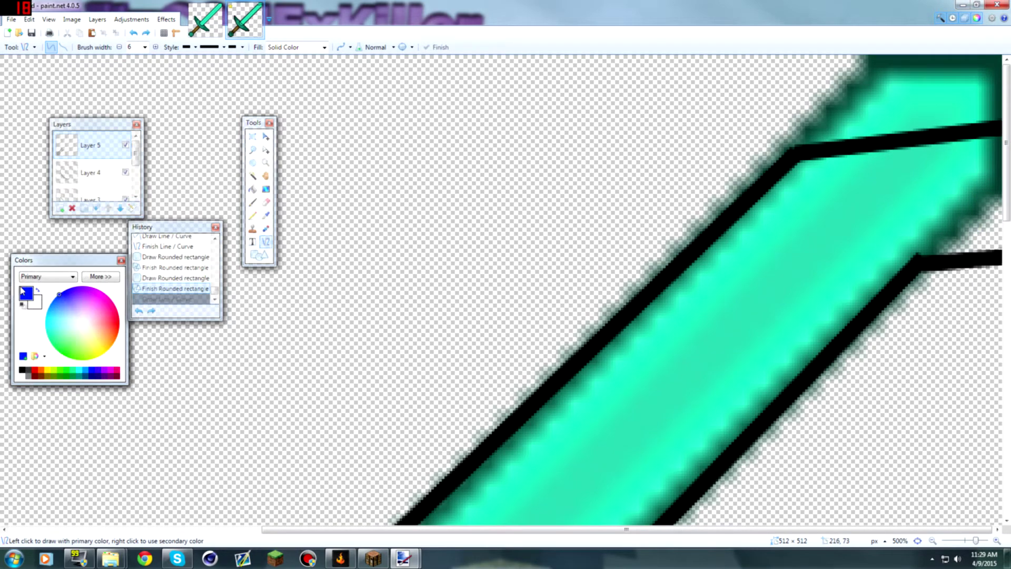
Set the primary colour to black by lowering its HSV value to 0
left_click(112, 278)
left_click_drag(177, 369, 167, 369)
left_click_drag(66, 310, 87, 326)
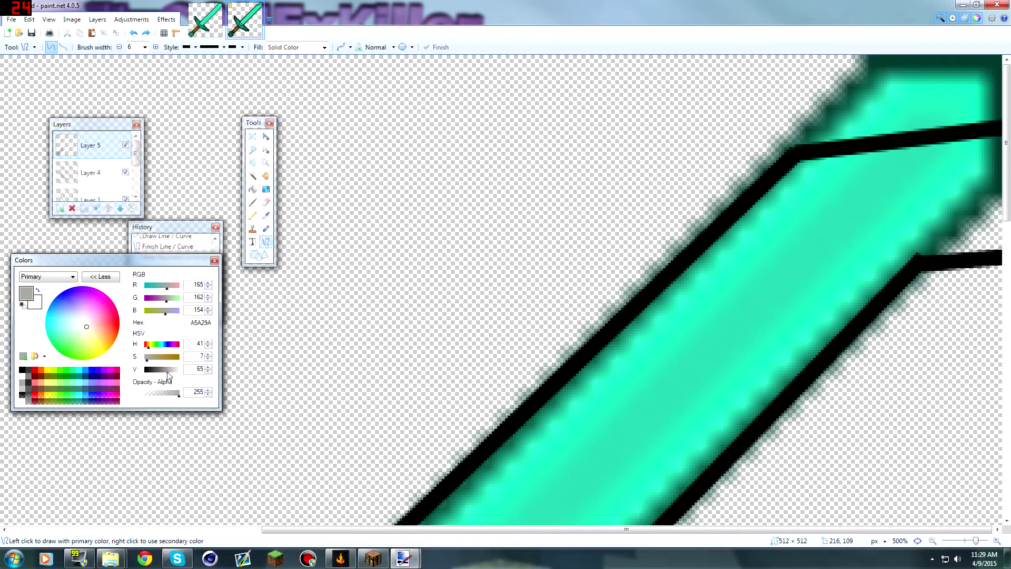
left_click(101, 319)
mouse_move(165, 369)
left_mouse_down()
mouse_move(168, 379)
mouse_move(145, 371)
left_mouse_up()
left_click(215, 260)
left_click_drag(584, 258, 670, 238)
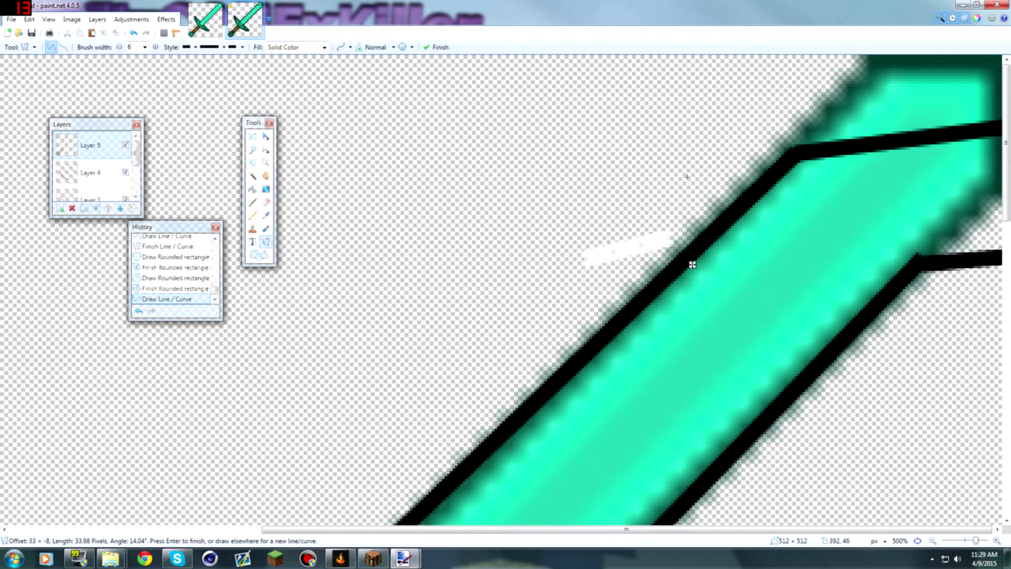
key("ctrl+z")
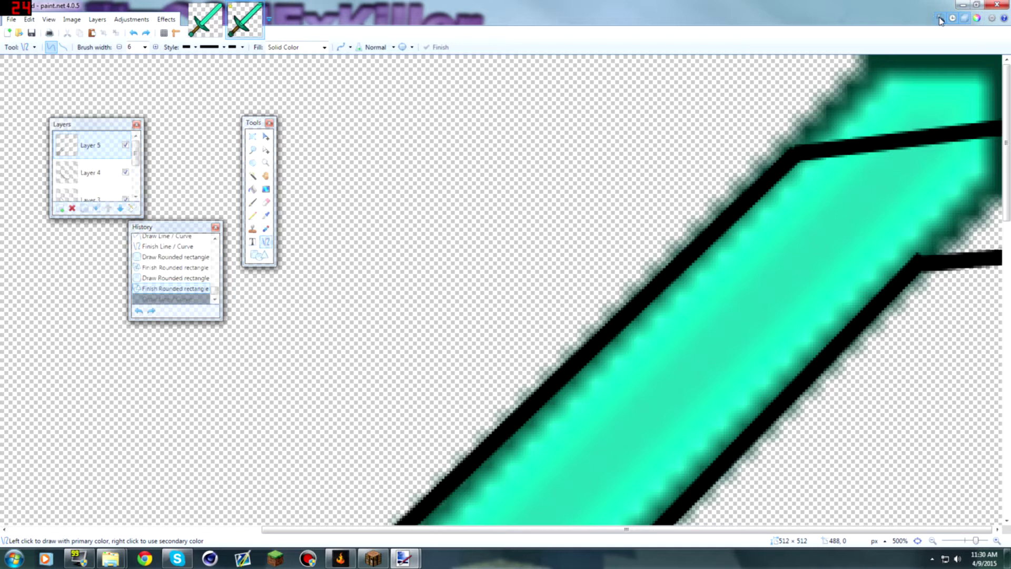
left_click(269, 122)
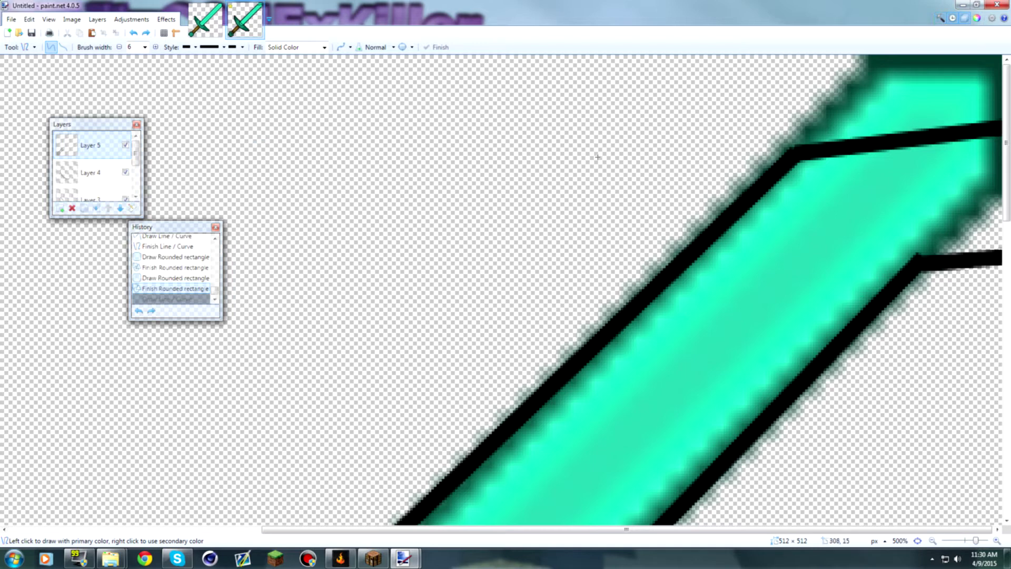
left_click(941, 19)
left_click(976, 19)
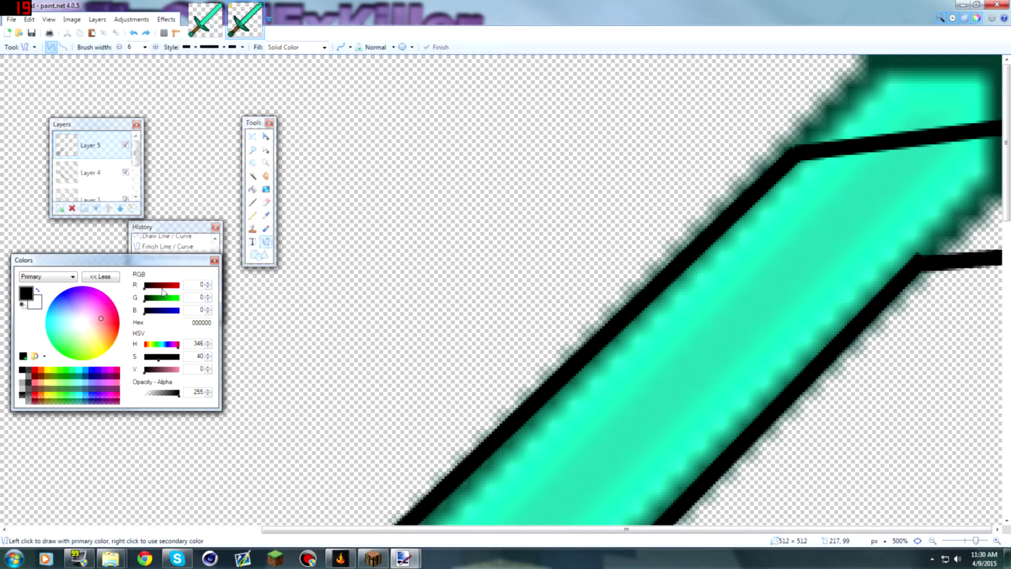
Close the blade tip with a black line about 48 pixels long and erase the outline ends beyond it on the blade outline's Layer 2
left_click_drag(946, 135, 951, 258)
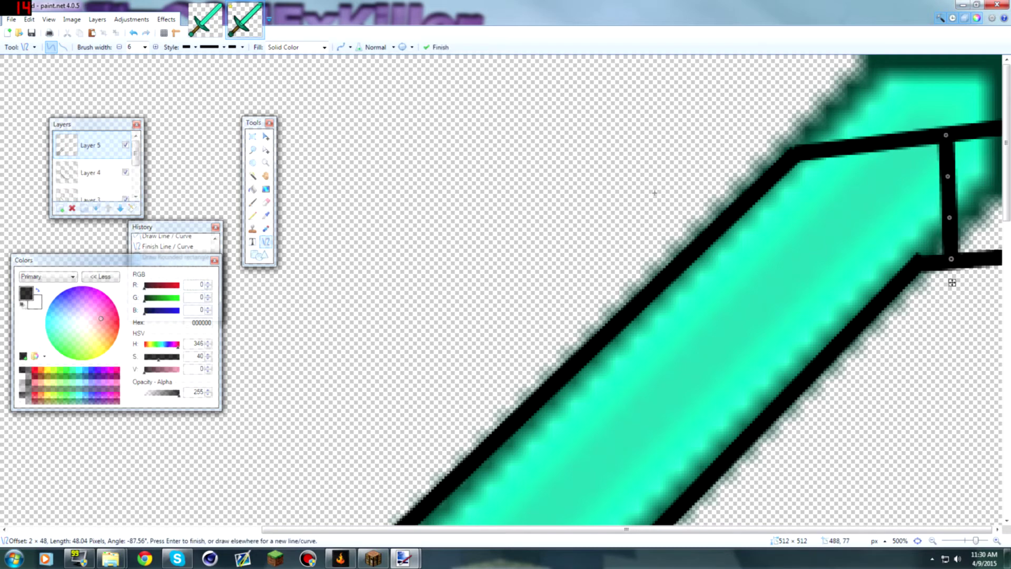
left_click(266, 201)
mouse_move(953, 243)
left_mouse_down()
mouse_move(969, 258)
mouse_move(951, 259)
left_mouse_up()
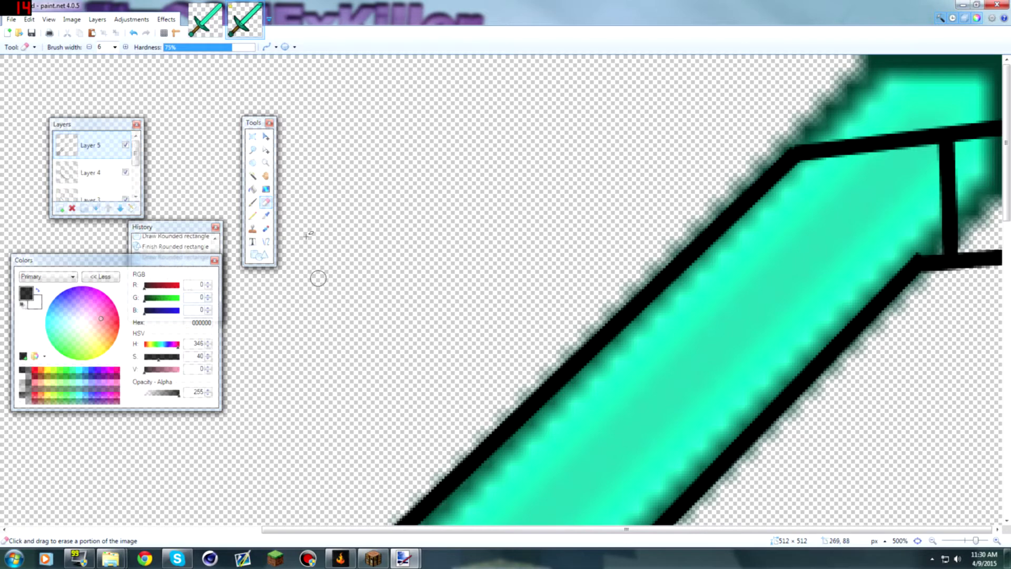
left_click_drag(136, 150, 135, 174)
left_click(89, 178)
mouse_move(980, 231)
left_mouse_down()
mouse_move(969, 259)
mouse_move(996, 249)
mouse_move(985, 268)
mouse_move(974, 257)
mouse_move(965, 115)
mouse_move(986, 140)
mouse_move(1000, 118)
left_mouse_up()
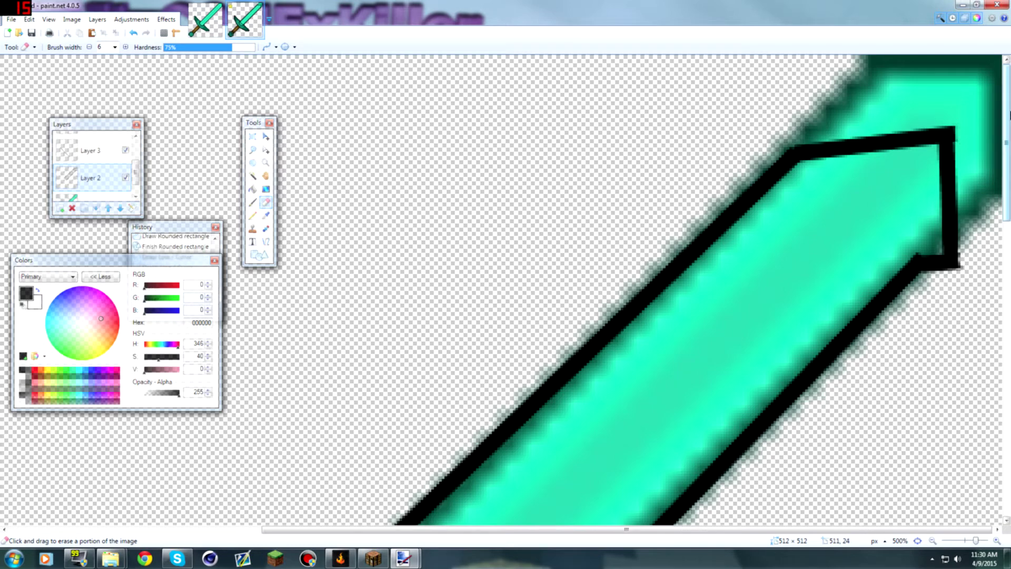
Hide the bottom layer holding the original coloured diamond sword so only the black outlines show
scroll(712, 129, "down", 5)
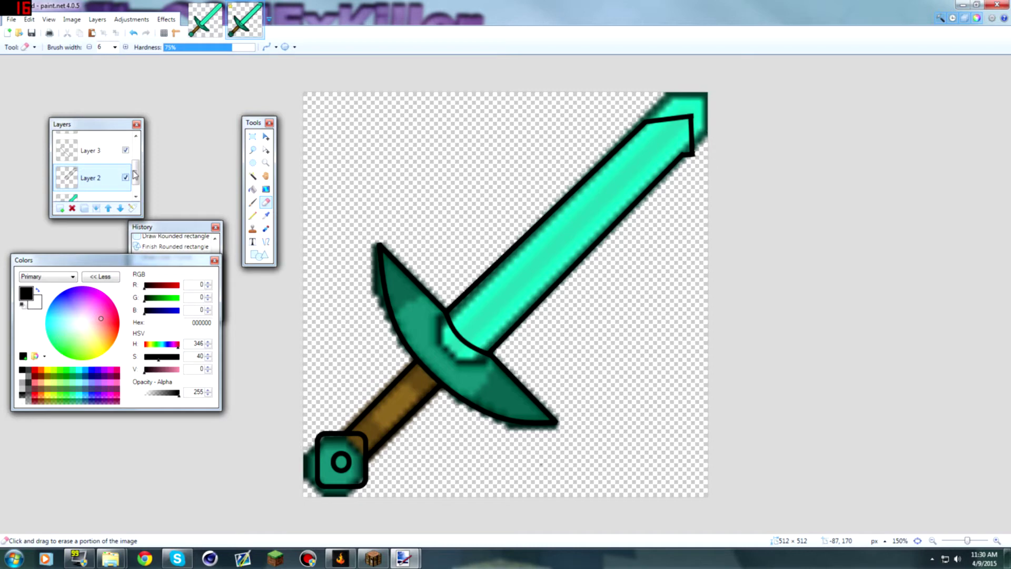
scroll(127, 189, "down", 1)
left_click(125, 188)
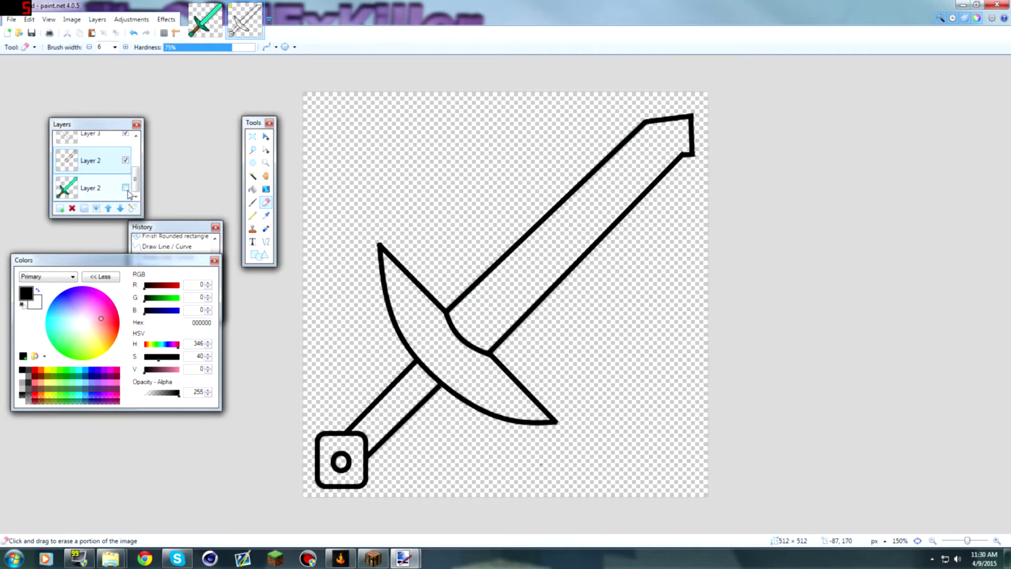
left_click(119, 191)
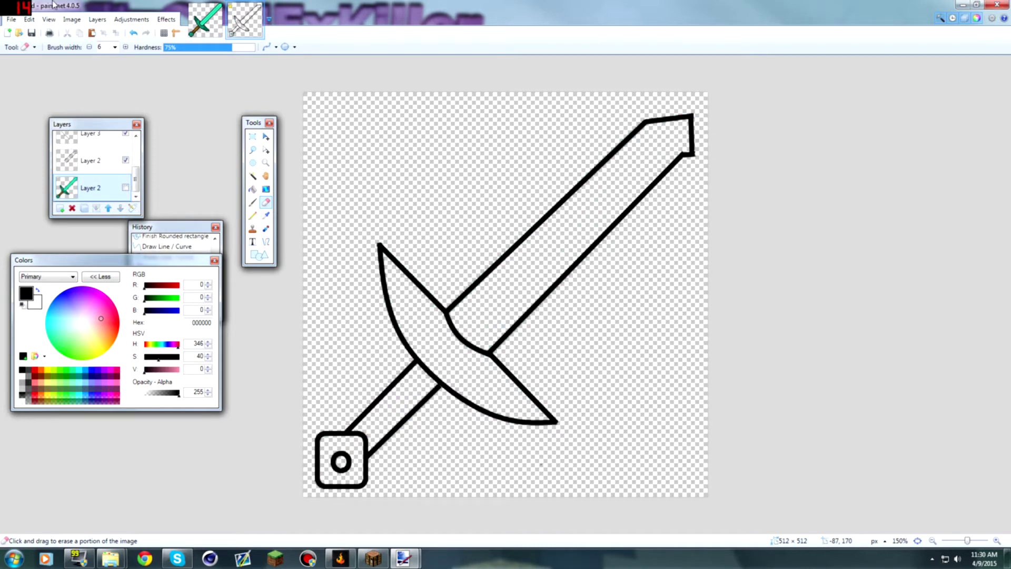
Start saving the outline image under a new name with PNG as the file type
left_click(10, 20)
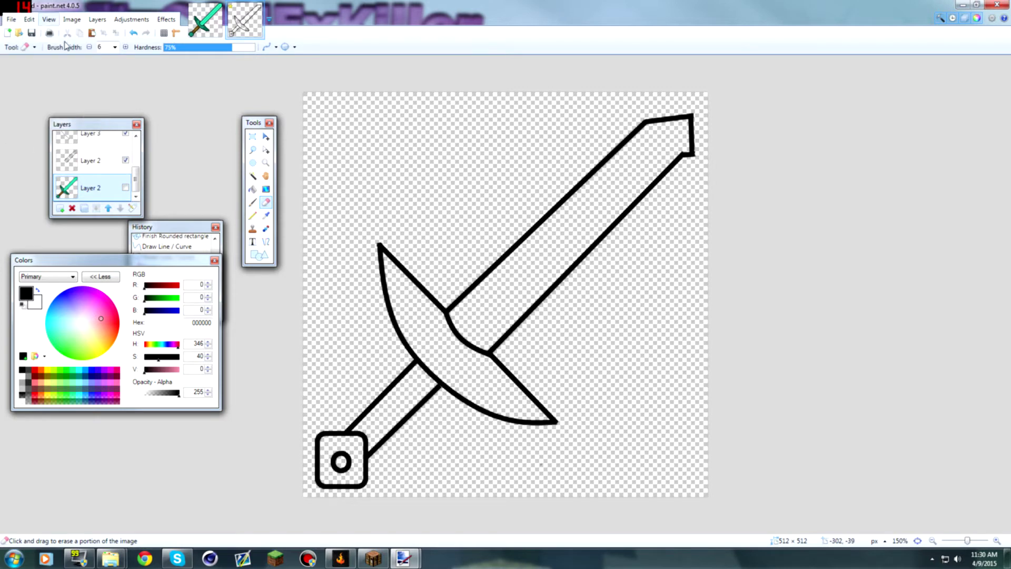
left_click(11, 20)
left_click(29, 105)
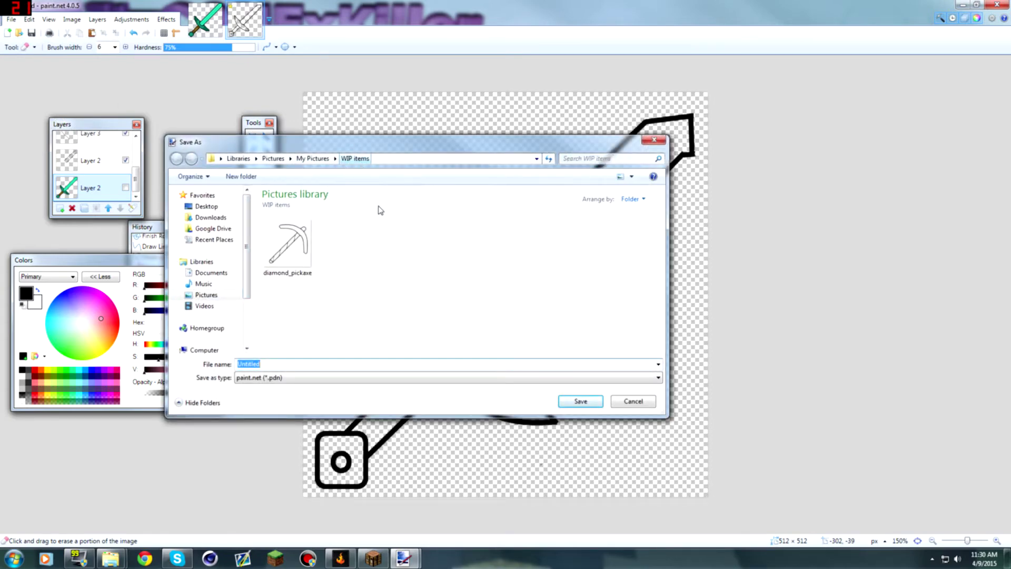
left_click(287, 377)
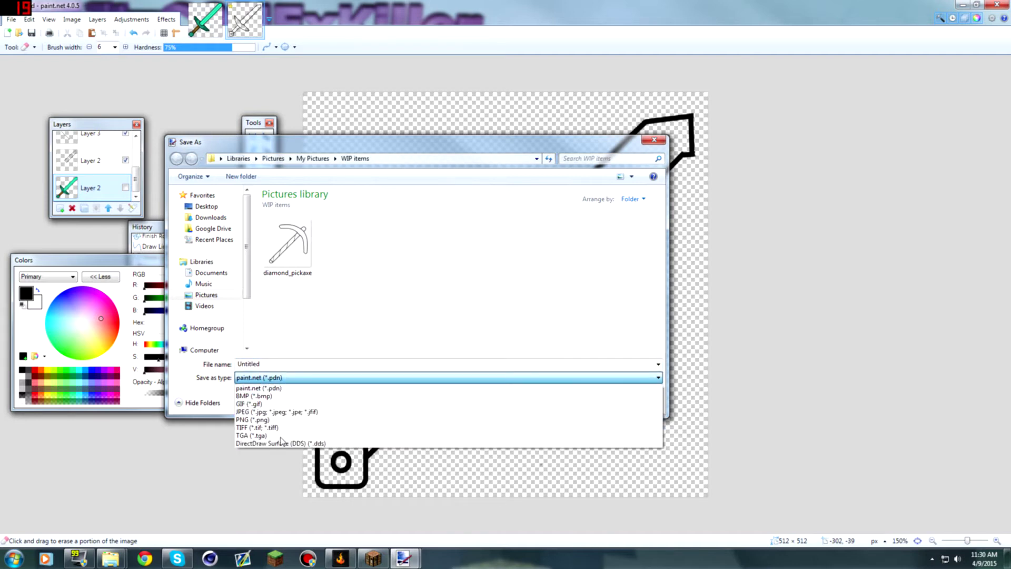
left_click(258, 420)
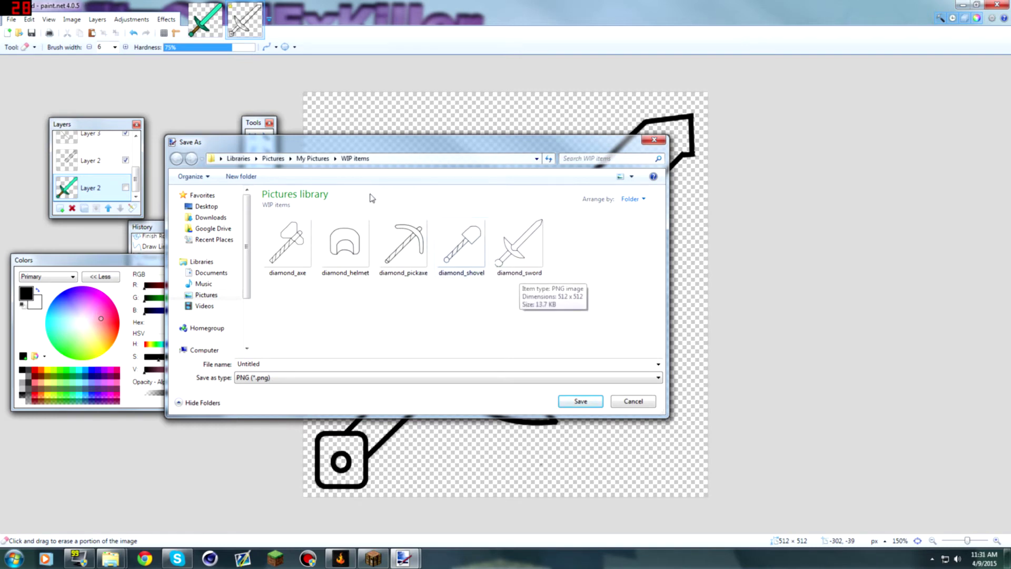
Create a folder named YT Tut inside My Pictures and open it as the save location
left_click(312, 160)
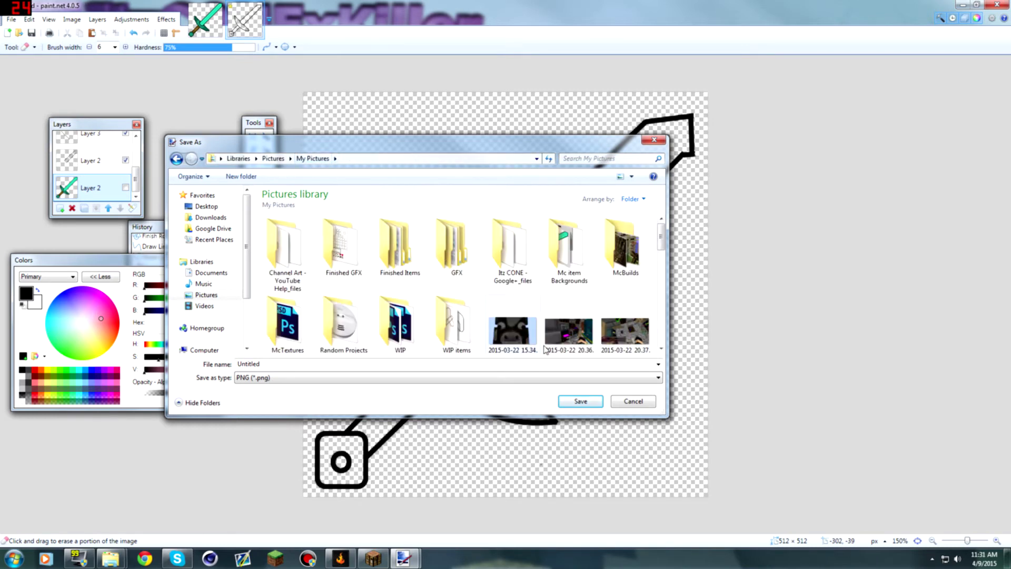
left_click_drag(665, 243, 664, 252)
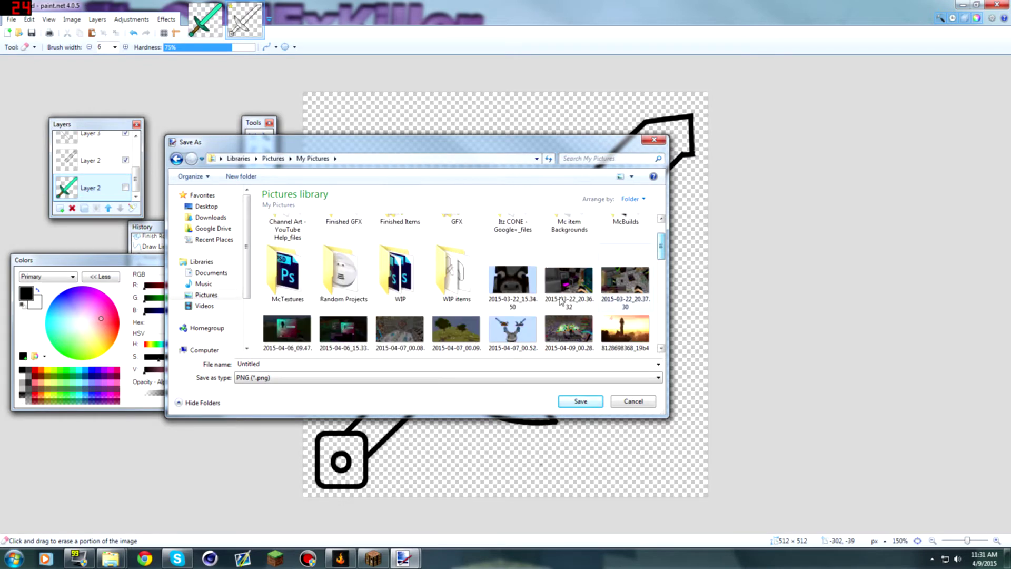
right_click(486, 276)
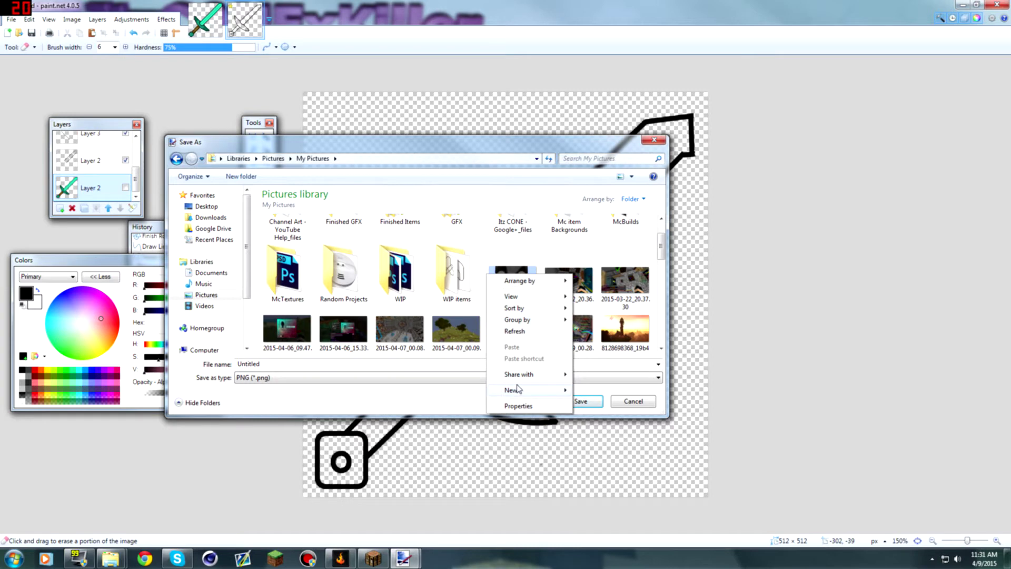
mouse_move(567, 393)
left_click(598, 392)
type("YT")
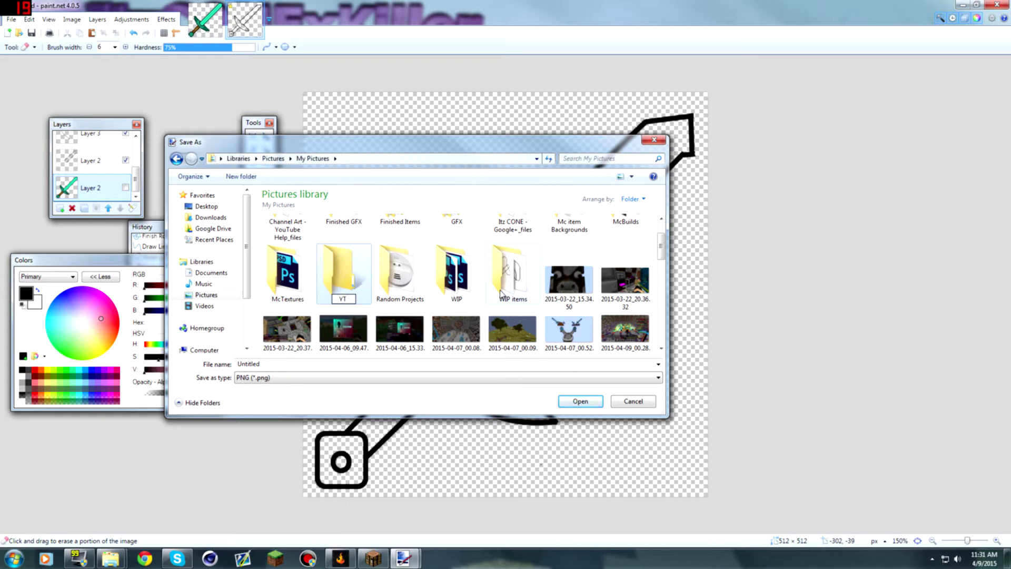
type(" Tit")
key("BackSpace")
key("BackSpace")
type("ut")
left_click(583, 406)
double_click(525, 290)
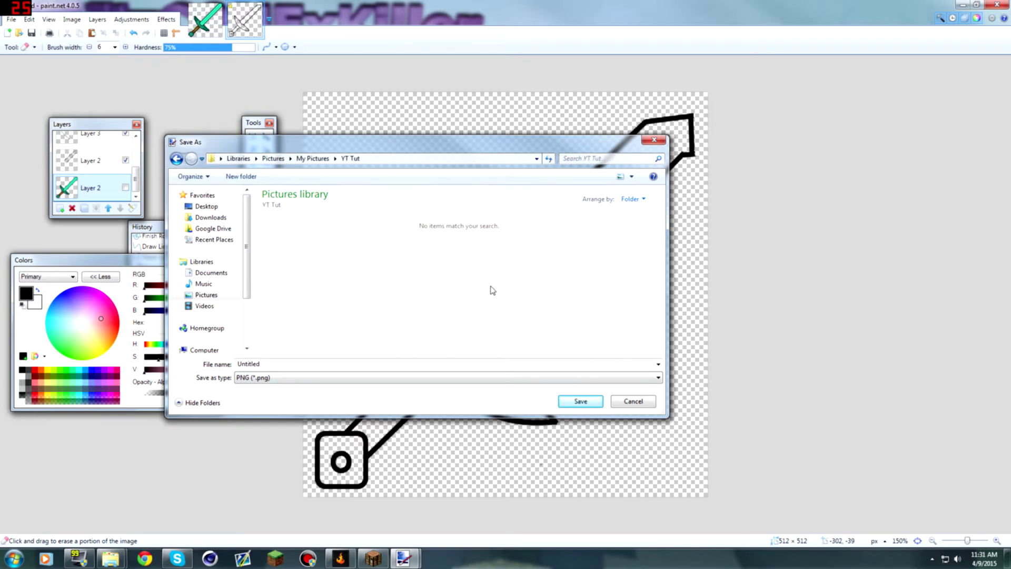
Name the file diamond_sword and save it with the default PNG settings, flattening the image
right_click(485, 282)
left_click(398, 339)
key("Tab")
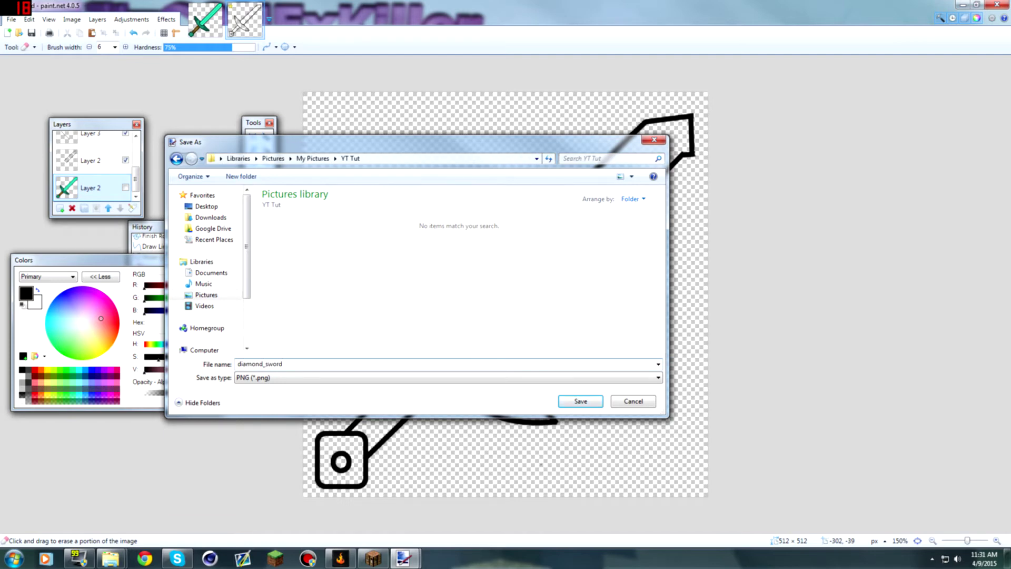
left_click_drag(283, 364, 238, 364)
left_click(295, 364)
left_click_drag(264, 364, 237, 364)
key("BackSpace")
type("iron")
key("BackSpace")
key("BackSpace")
key("BackSpace")
type("diamond")
left_click(581, 400)
left_click(592, 366)
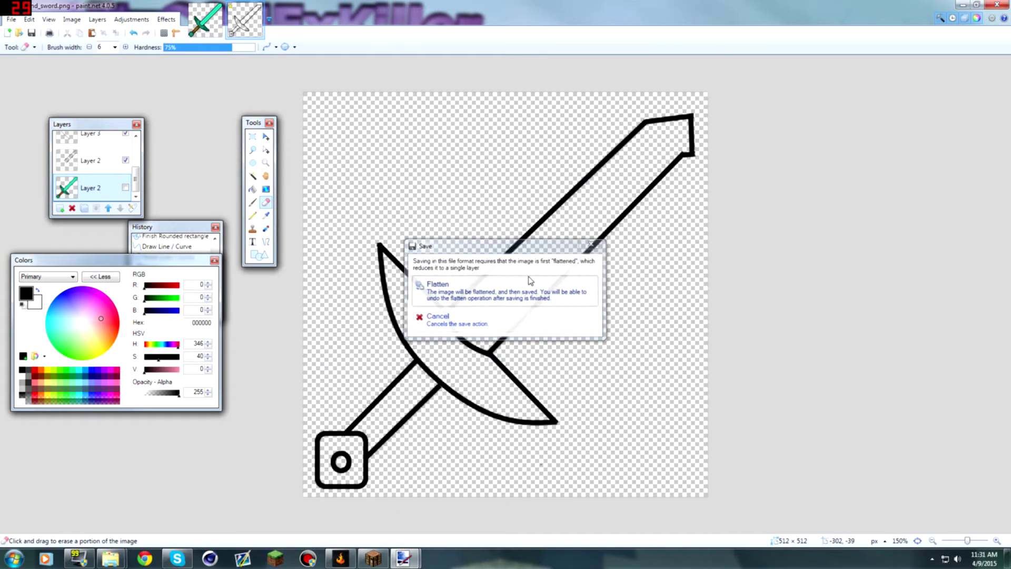
left_click(482, 295)
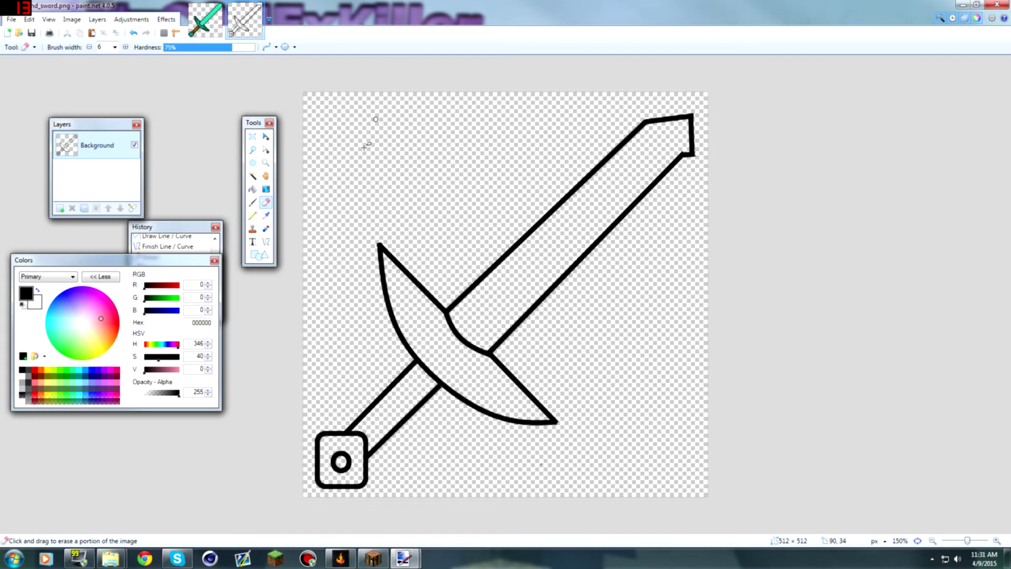
Switch to Photoshop and open diamond_sword.png from the YT Tut folder in a maximized window
left_click(962, 5)
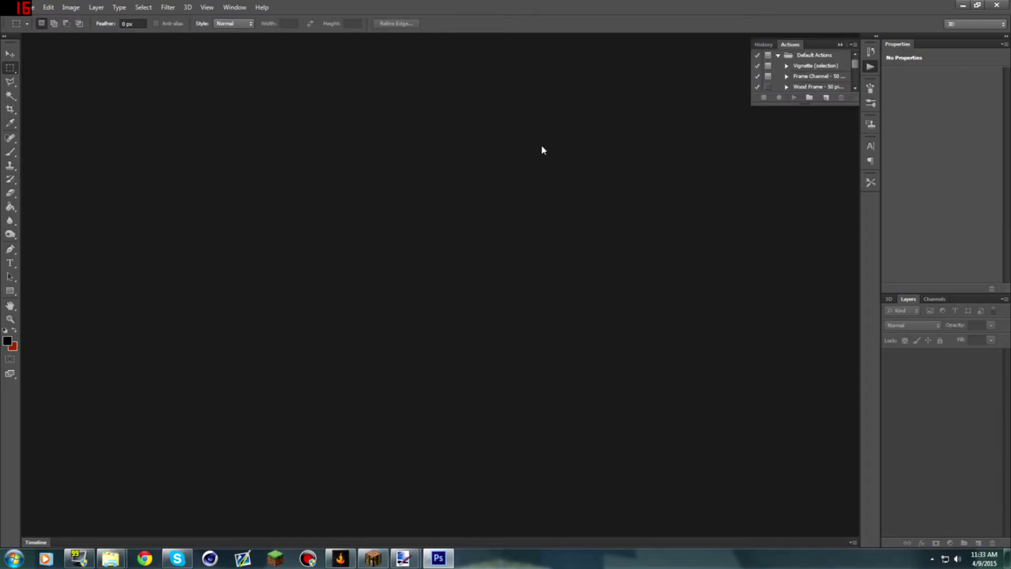
left_click(839, 45)
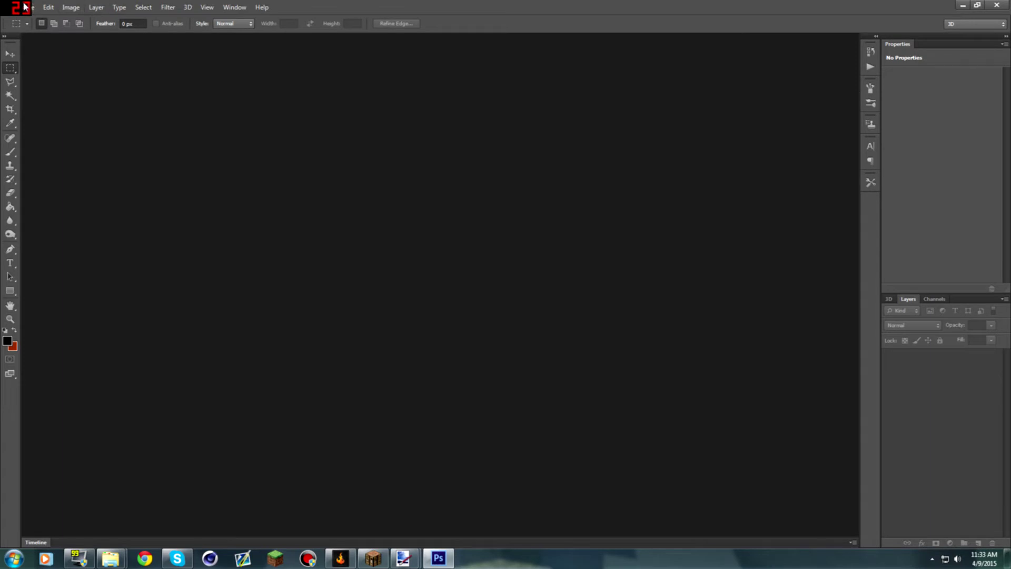
double_click(434, 9)
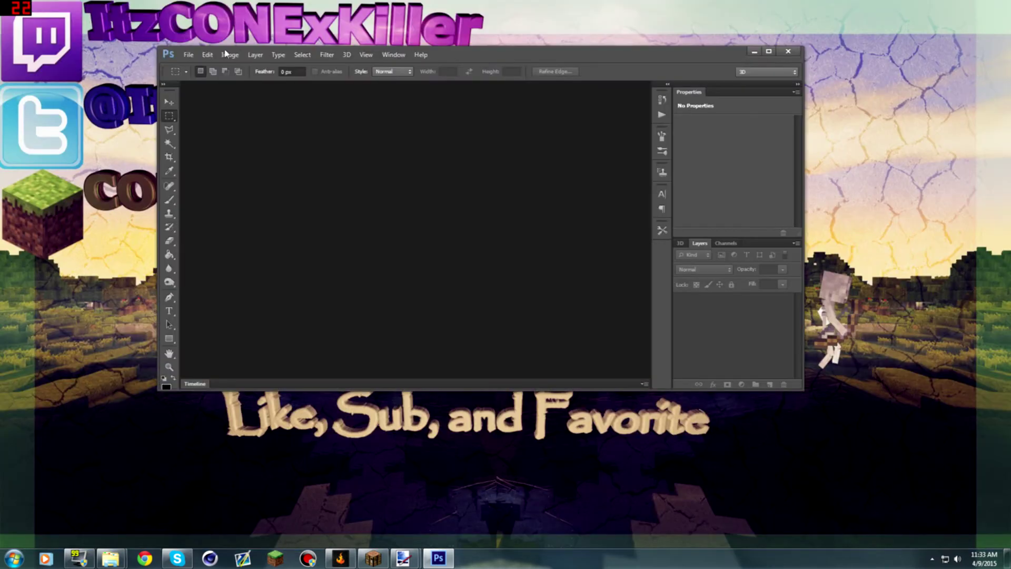
left_click(191, 56)
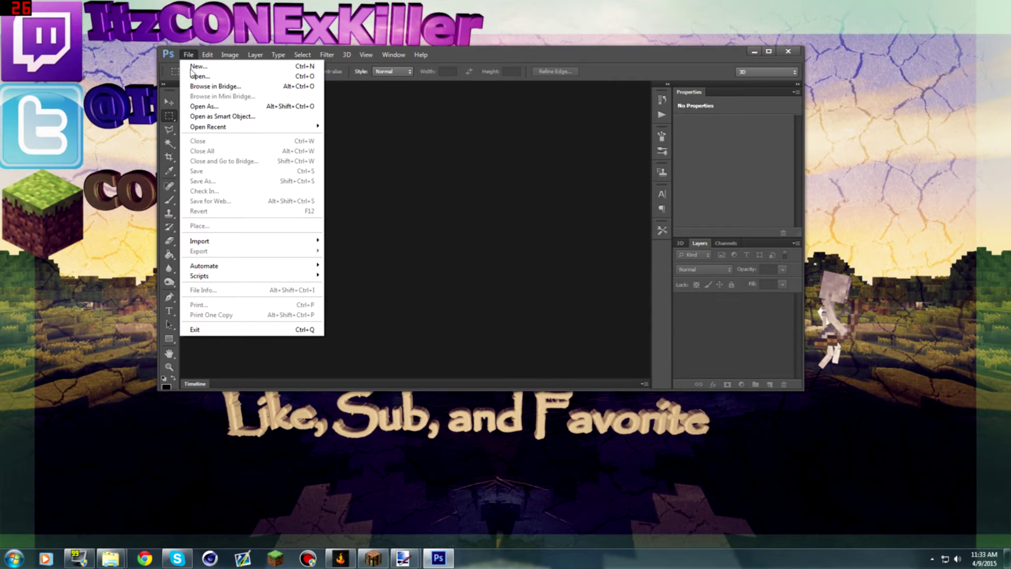
left_click(202, 76)
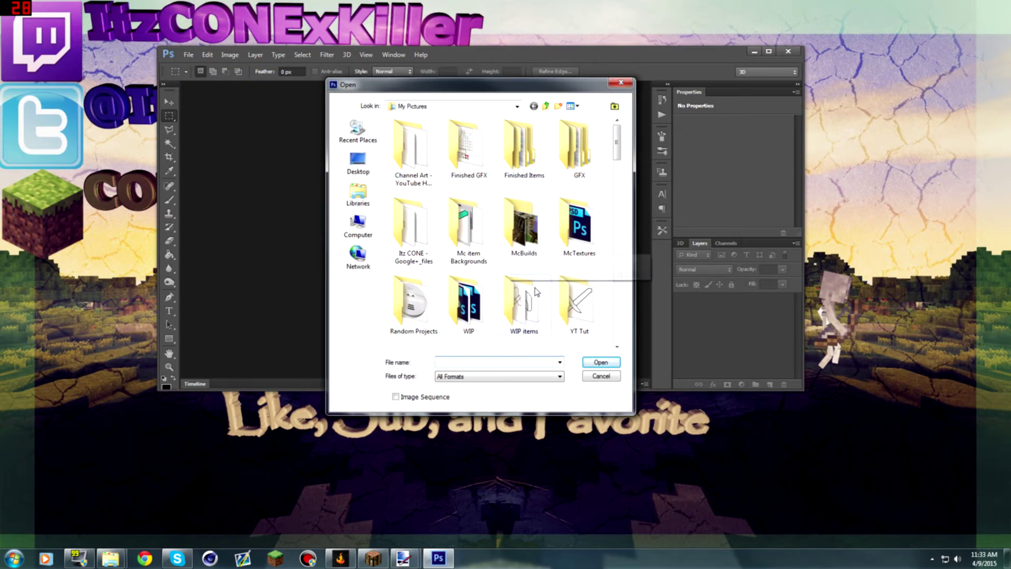
double_click(580, 322)
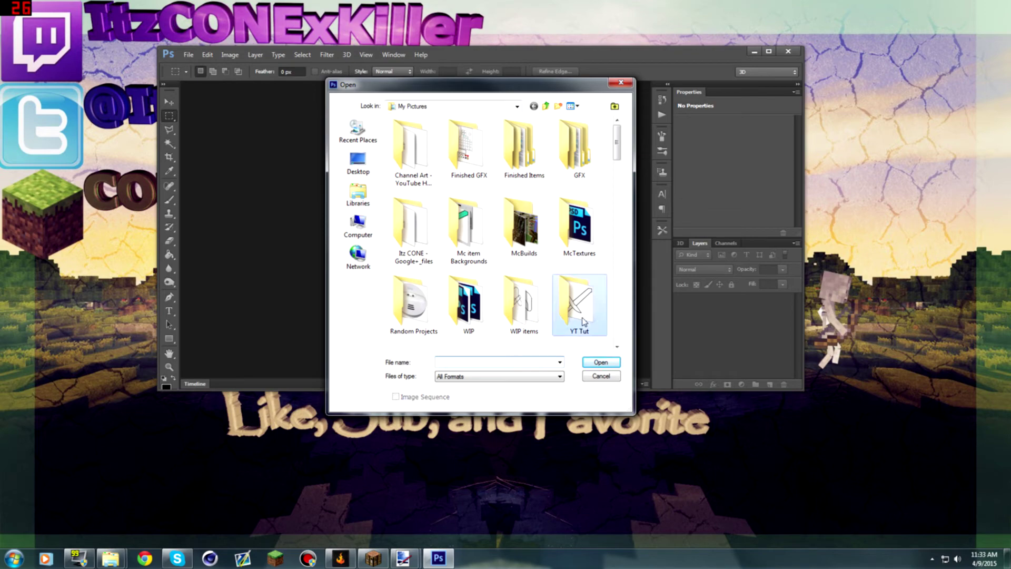
double_click(431, 172)
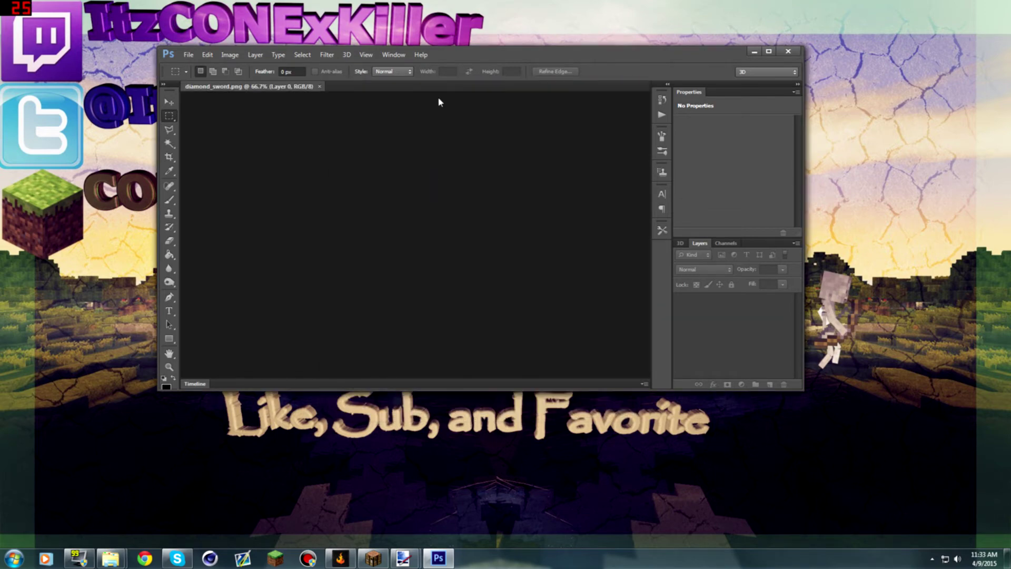
left_click_drag(456, 4, 452, 5)
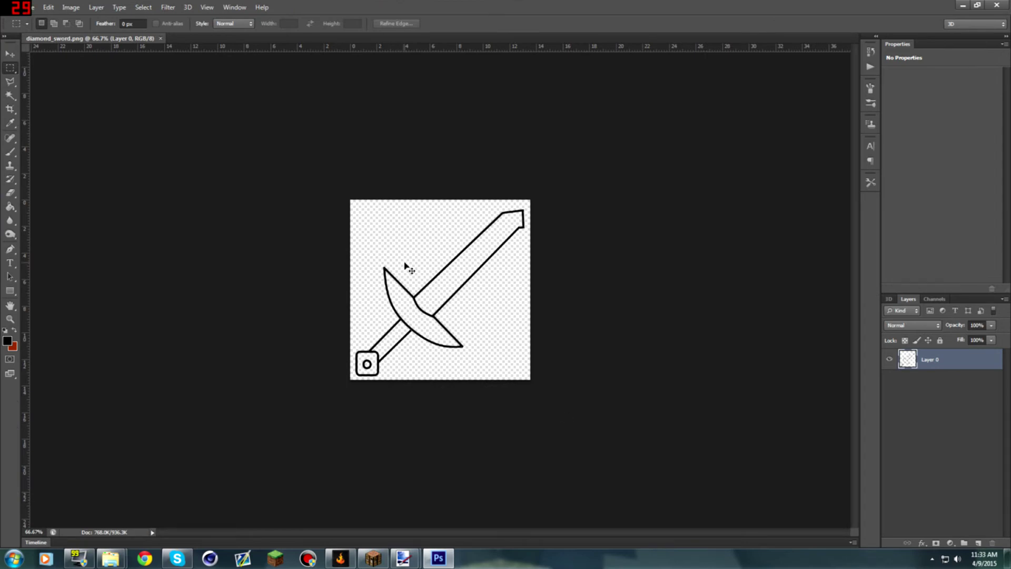
Add a new layer above Layer 0 and select the blade's interior on Layer 0 with the Magic Wand
key("ctrl+plus")
key("ctrl+plus")
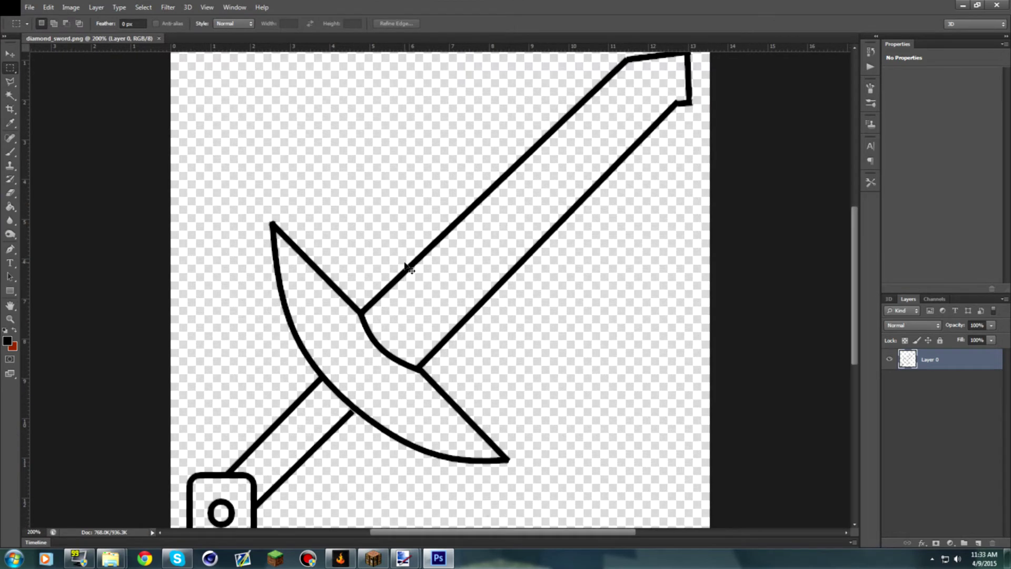
key("ctrl+minus")
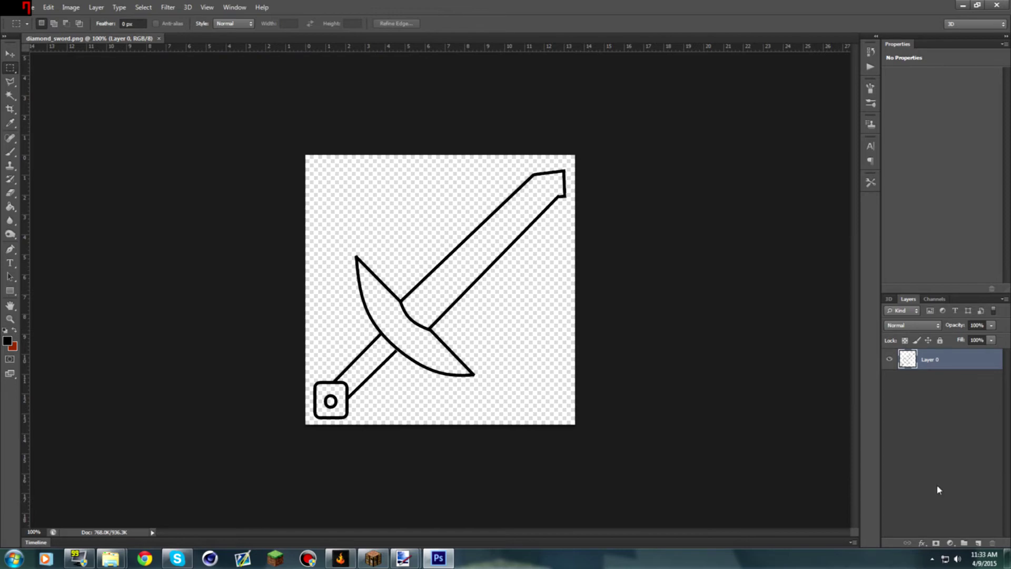
left_click(978, 543)
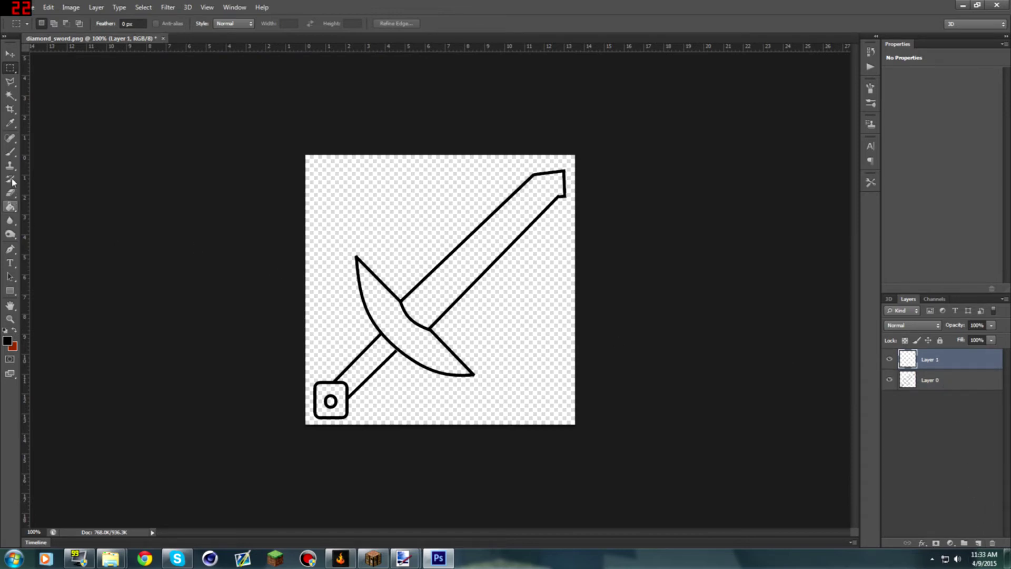
left_click(10, 98)
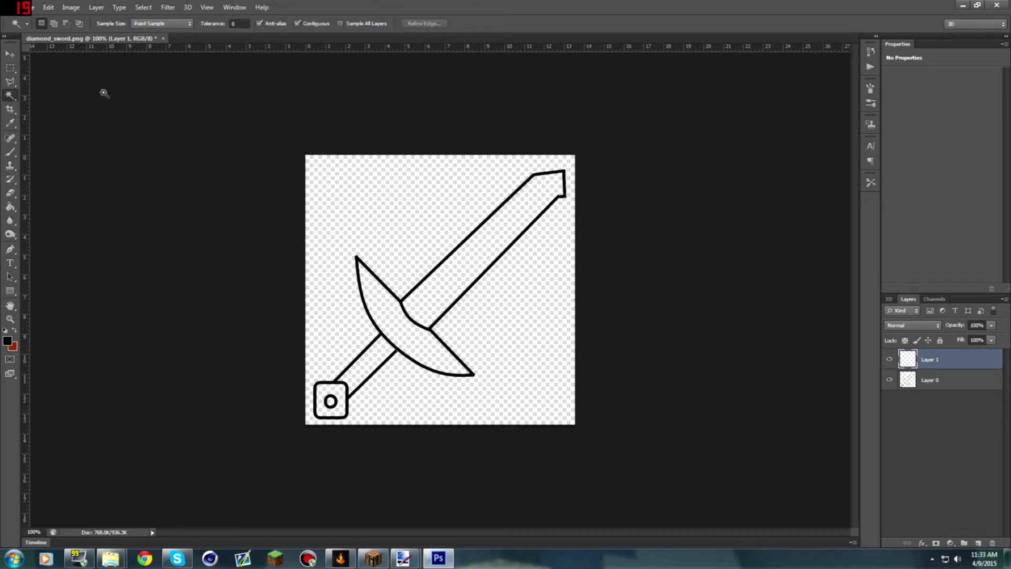
left_click(923, 377)
left_click(467, 275)
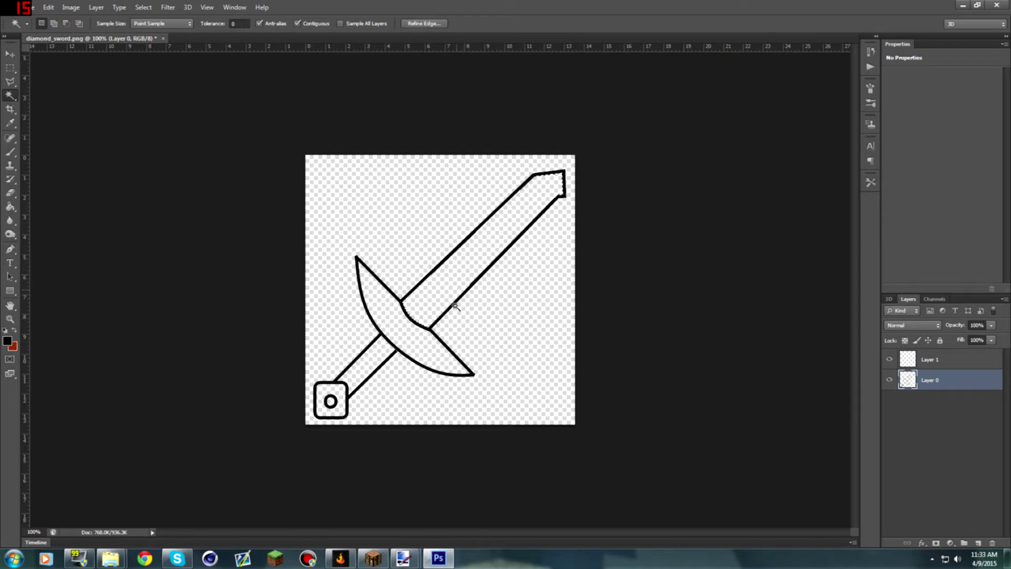
Make Layer 1 active and set the foreground colour to bright red, ff1e00
left_click(934, 365)
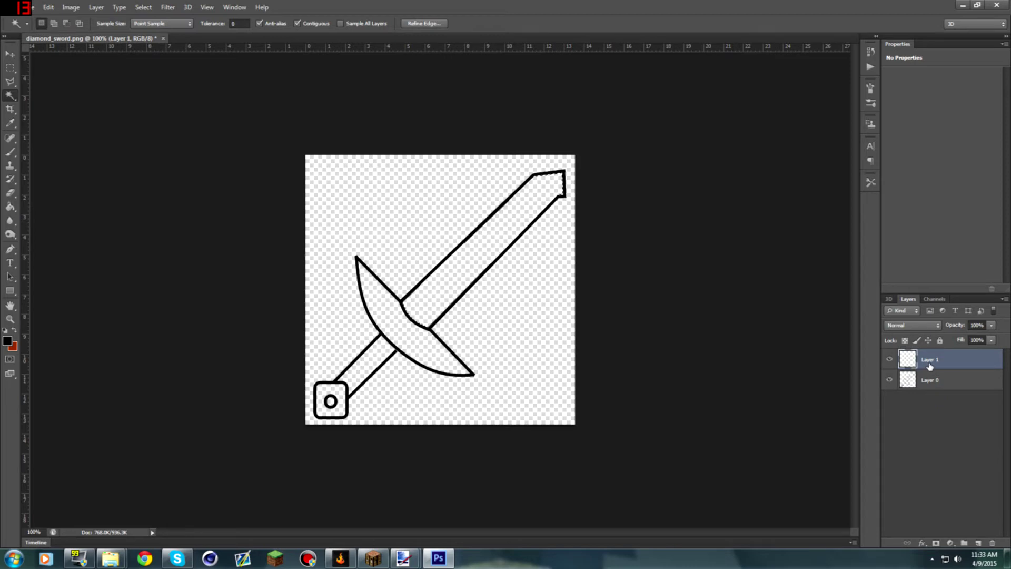
left_click(12, 341)
left_click(332, 180)
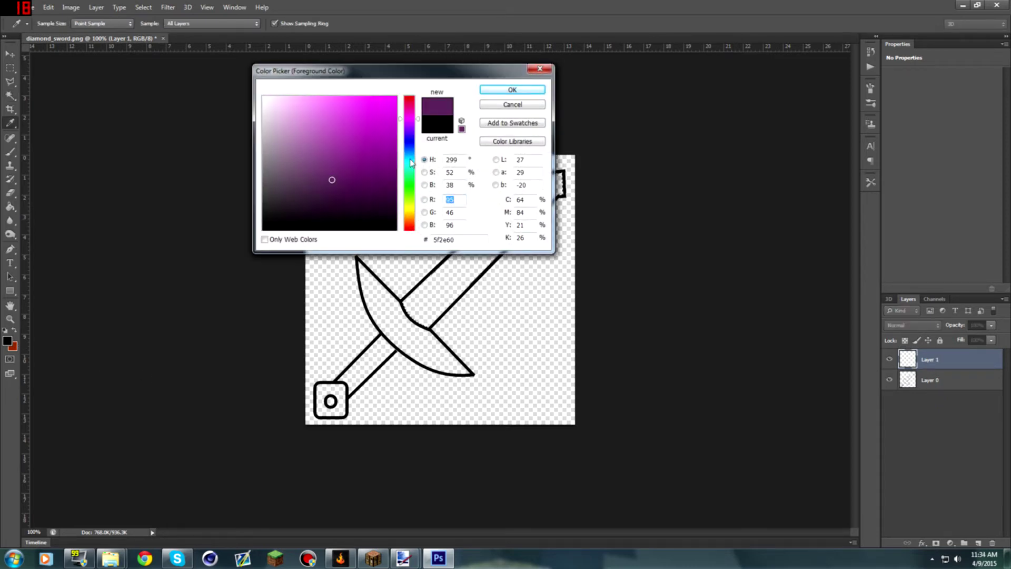
left_click_drag(409, 158, 409, 138)
left_click(396, 97)
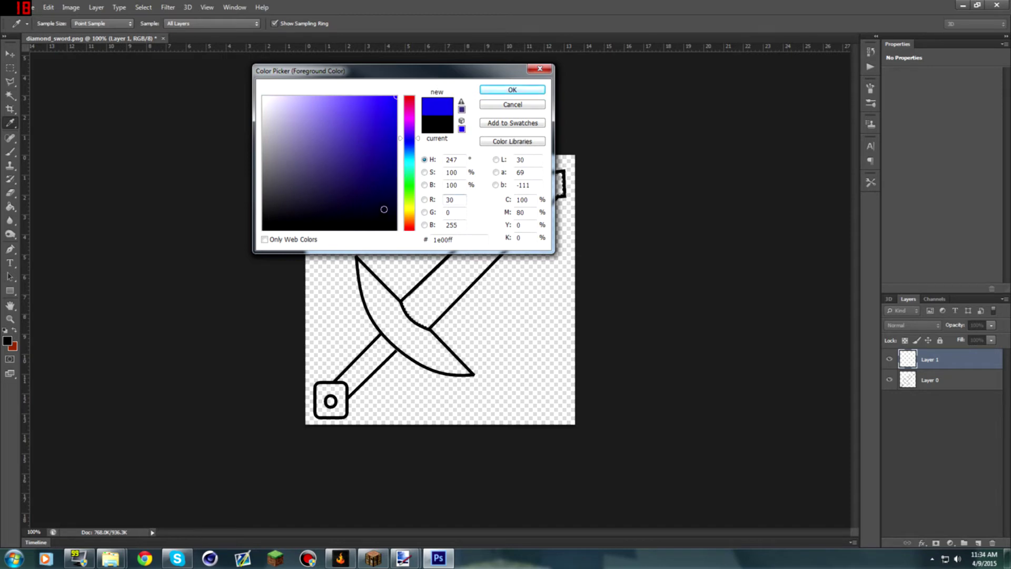
left_click(409, 227)
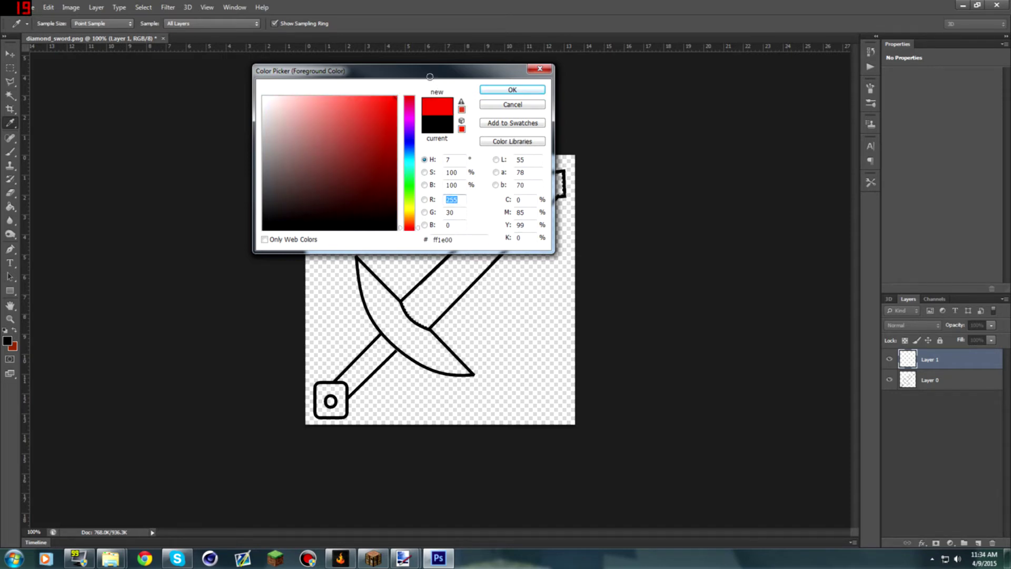
left_click(501, 91)
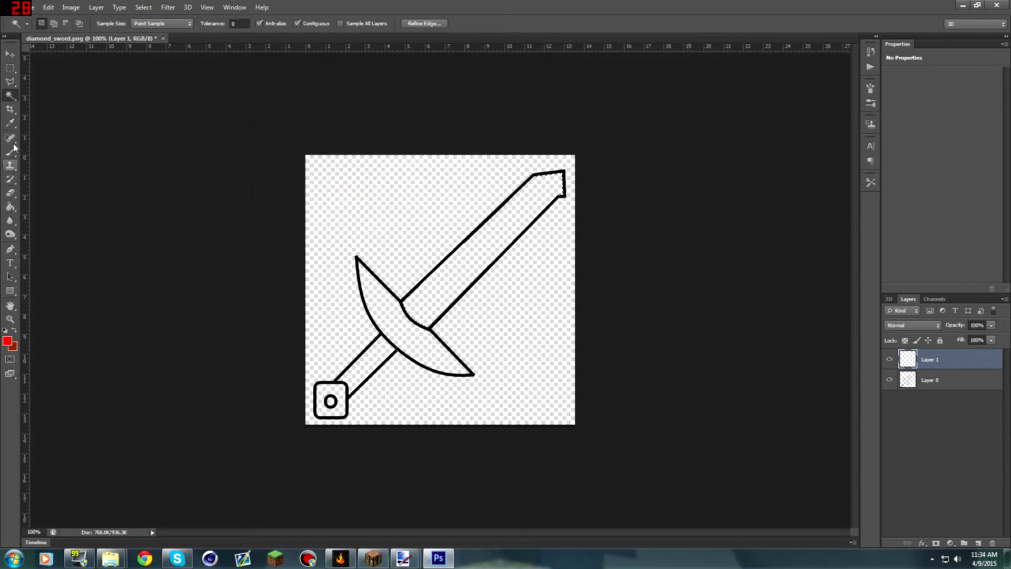
Switch from the Paint Bucket to the Gradient tool for filling the selected blade
left_click(11, 207)
left_click_drag(11, 207, 26, 197)
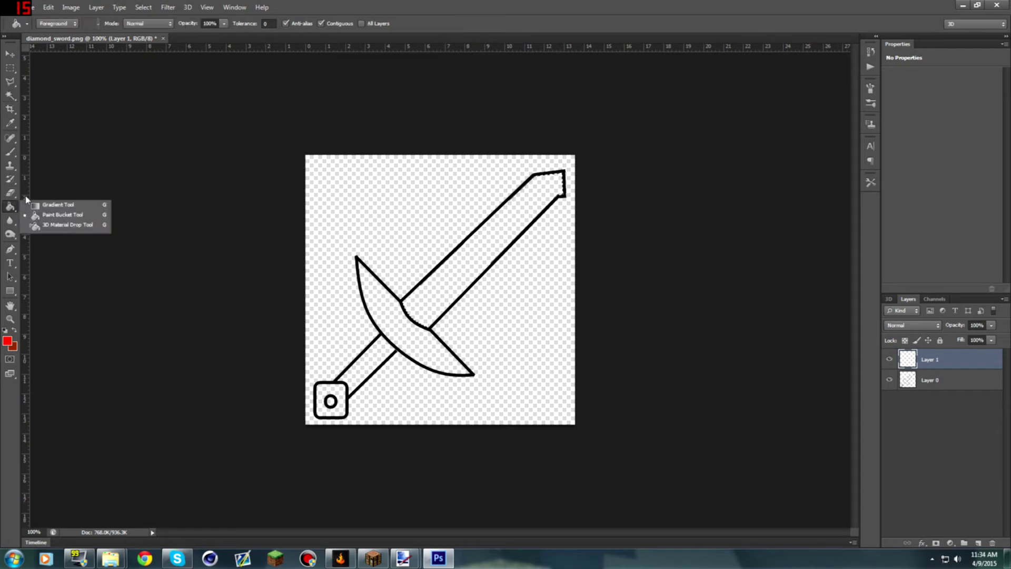
left_click(92, 206)
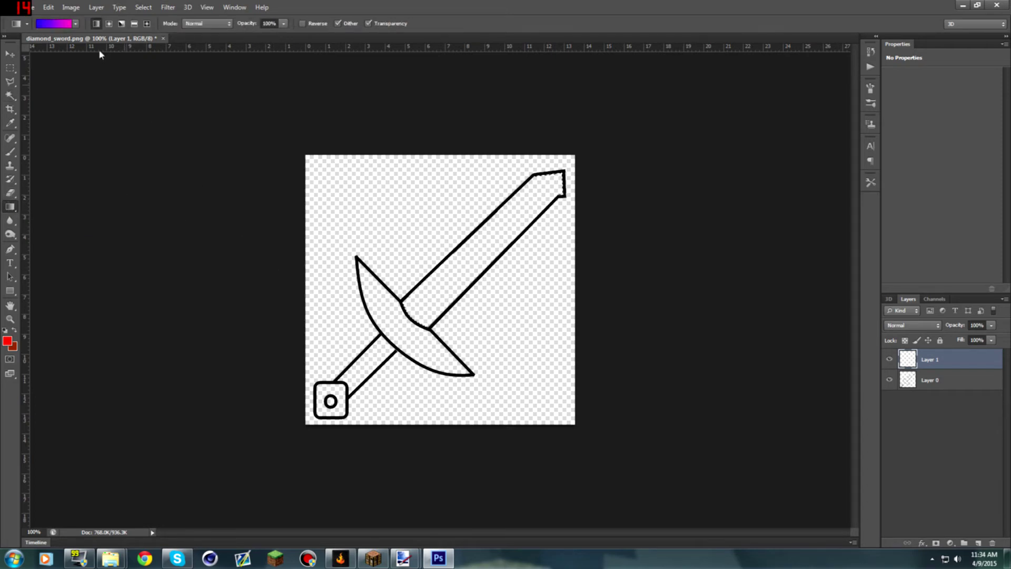
left_click(53, 25)
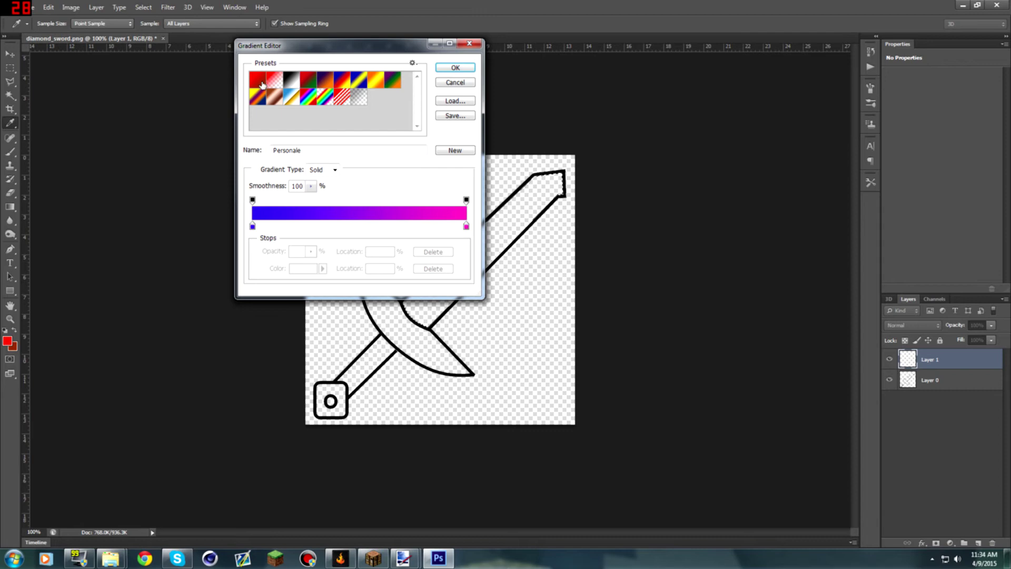
left_click(259, 83)
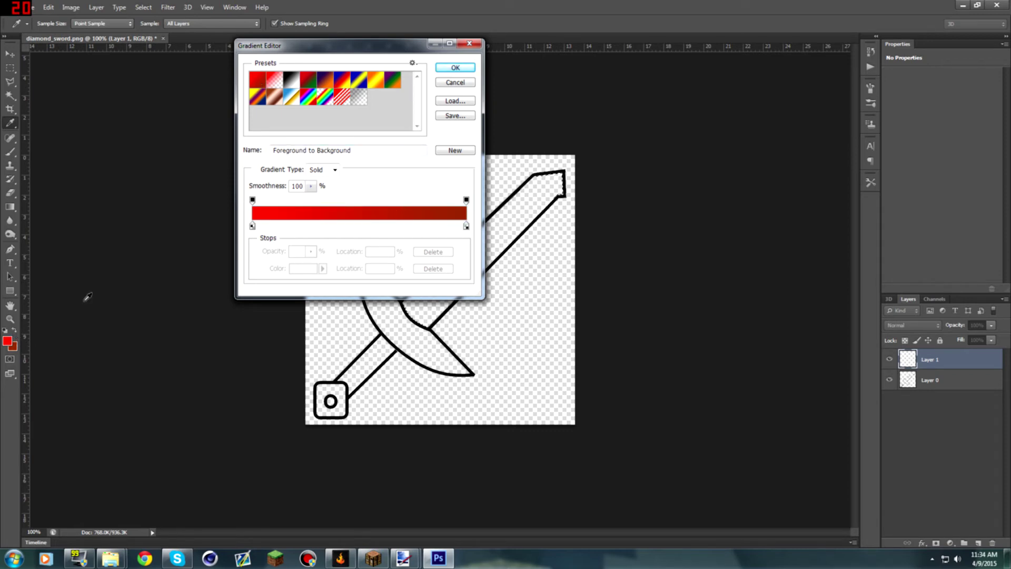
left_click(455, 83)
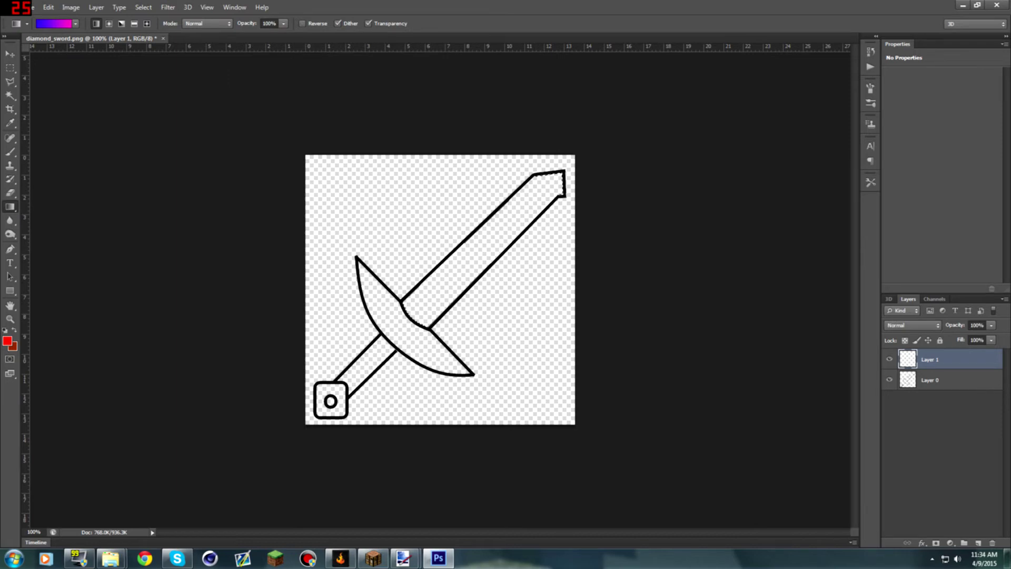
Swap the foreground and background colours and set the new foreground colour to lime green, aeff00
left_click(15, 330)
left_click(8, 340)
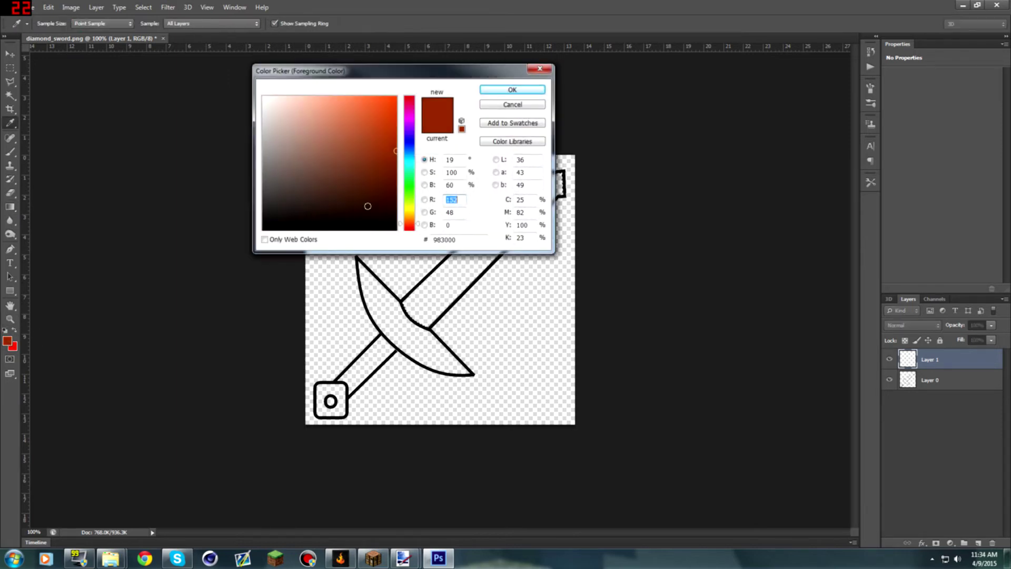
left_click(402, 198)
left_click(397, 120)
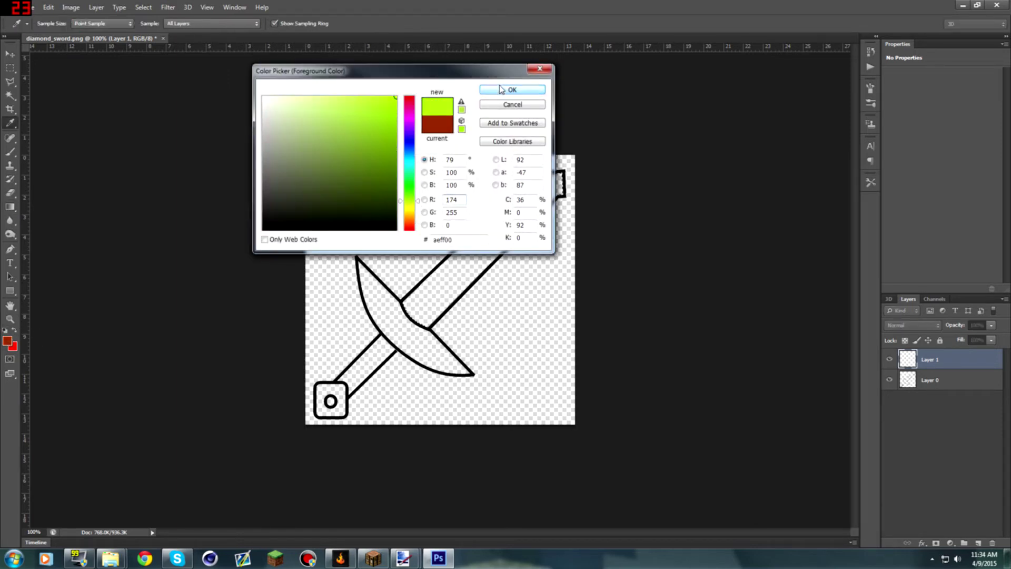
left_click(499, 91)
Set the gradient to the Foreground to Background preset in the Gradient Editor
left_click(60, 24)
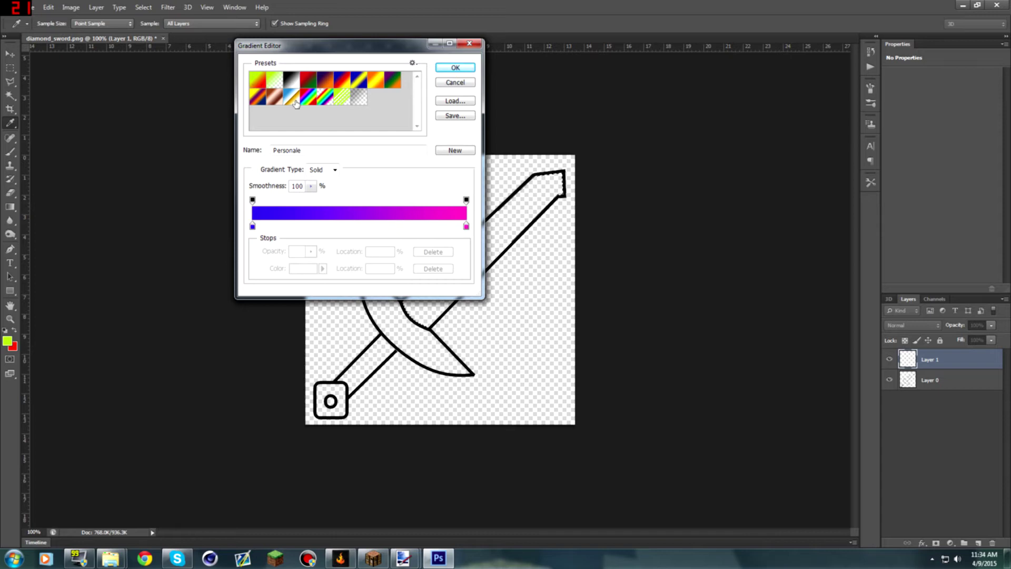
left_click(257, 80)
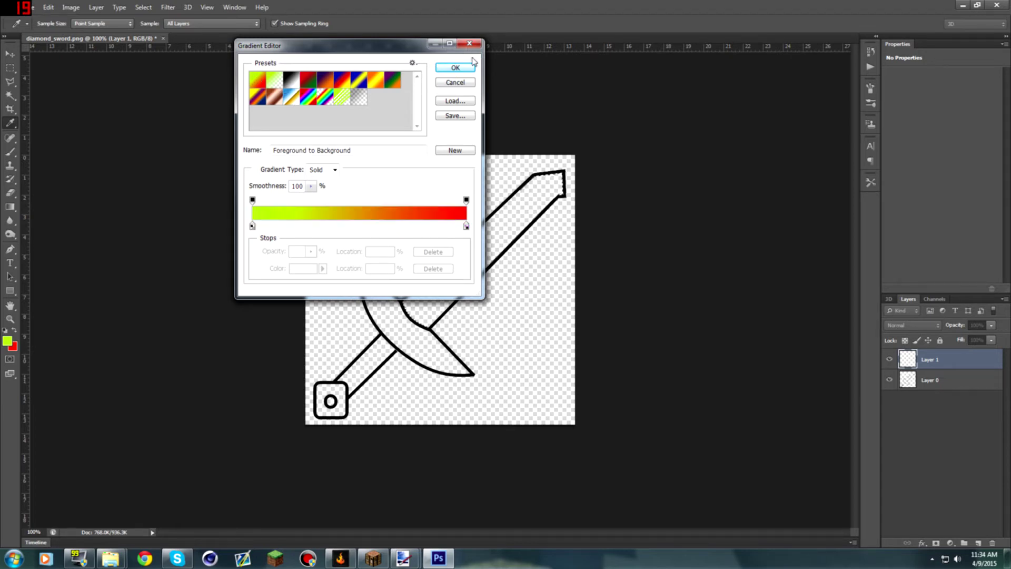
left_click(455, 67)
Try the lime-to-red gradient on the blade in linear and angle styles
left_click_drag(531, 262, 530, 262)
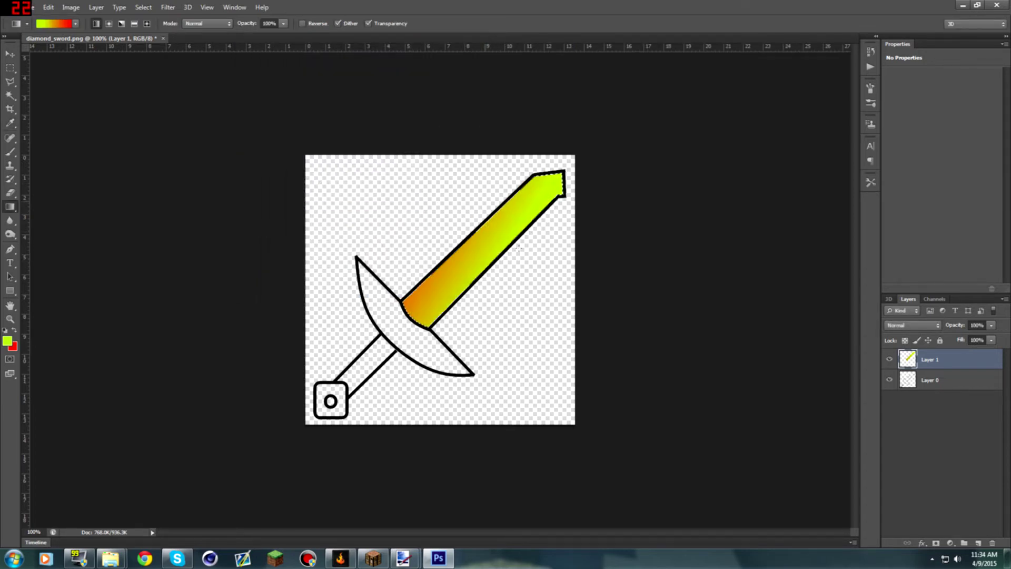
left_click(121, 23)
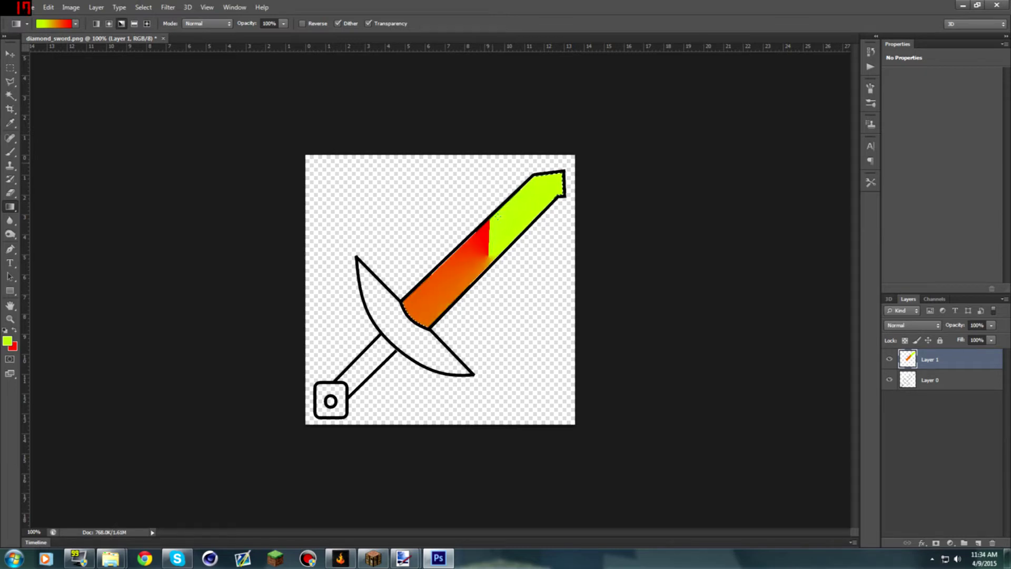
left_click_drag(454, 267, 505, 200)
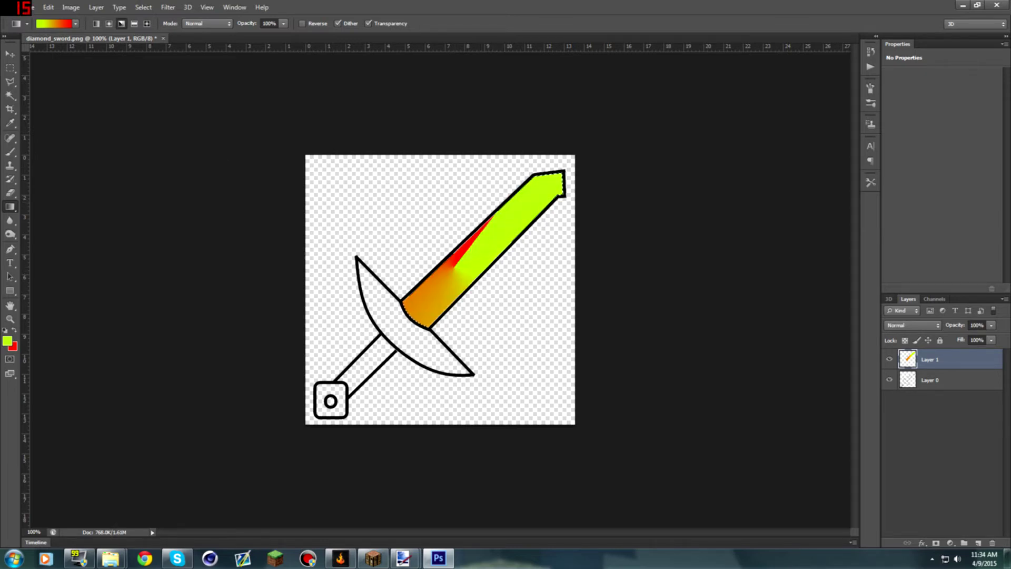
Refill the blade with a reflected lime-to-red gradient running diagonally across its width
left_click(135, 23)
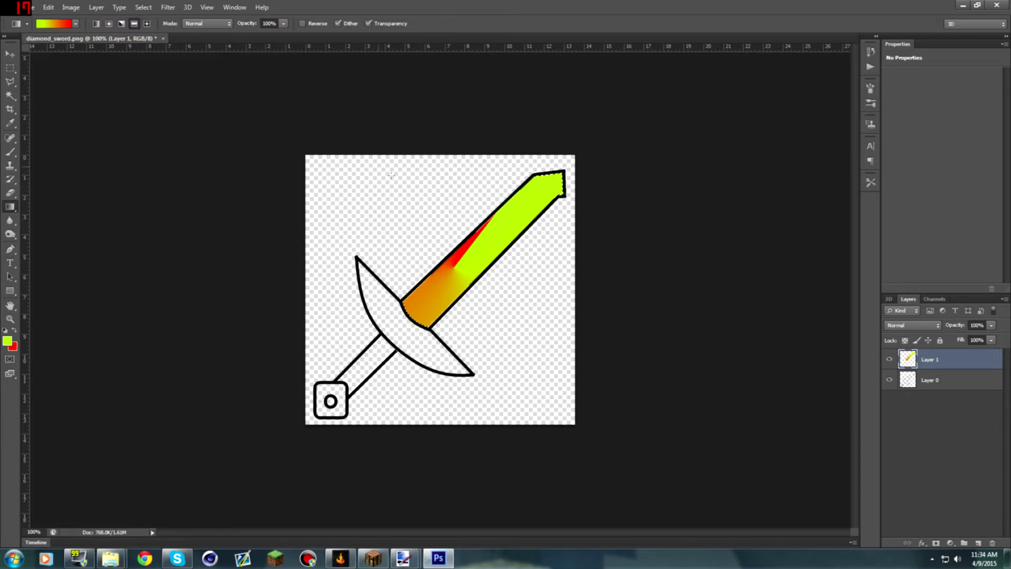
left_click_drag(392, 175, 560, 305)
left_click_drag(414, 180, 371, 118)
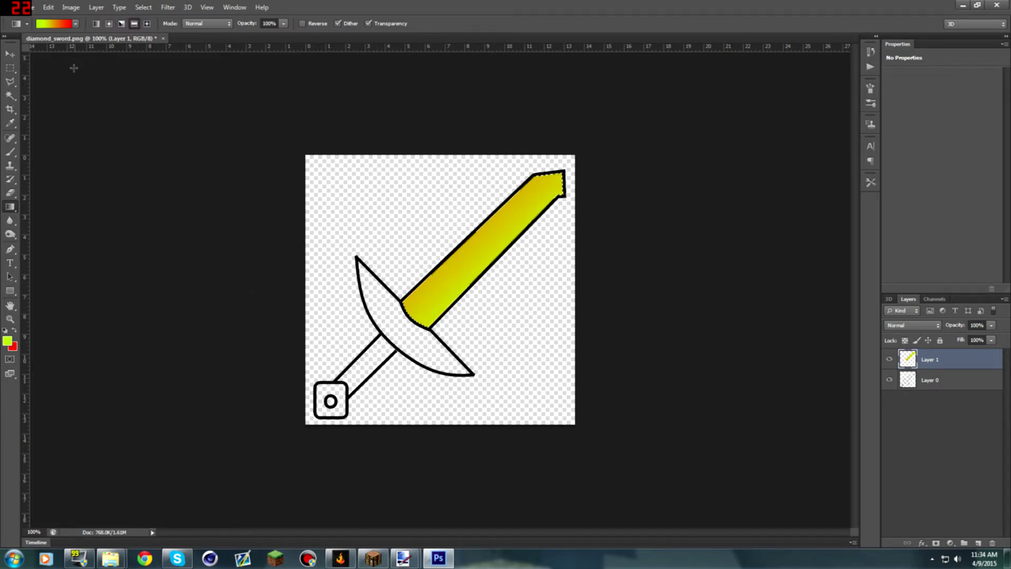
Add a new layer above Layer 1 and replace the blade selection with the crossguard's interior, using the Magic Wand on Layer 0
left_click(10, 53)
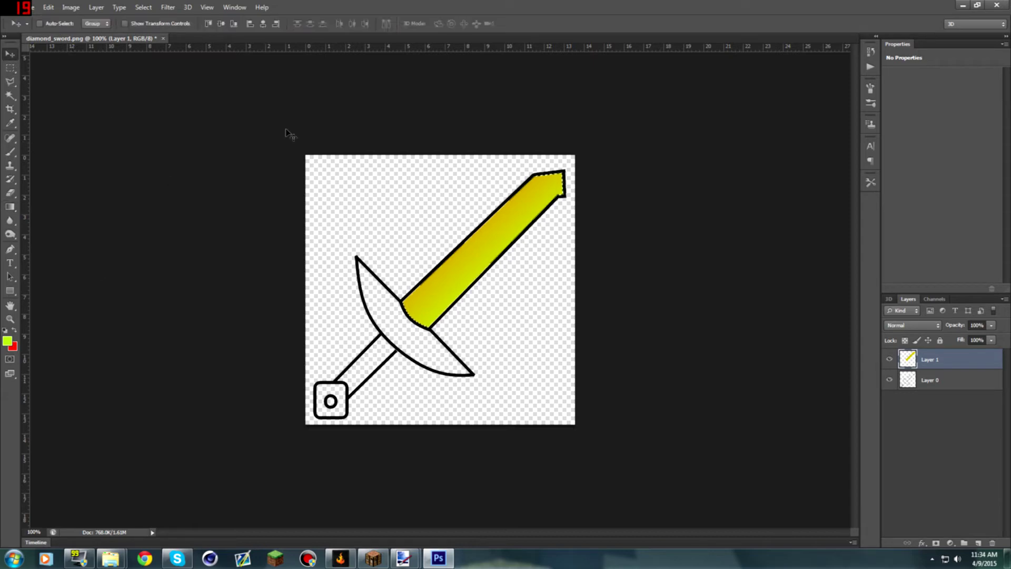
left_click(977, 542)
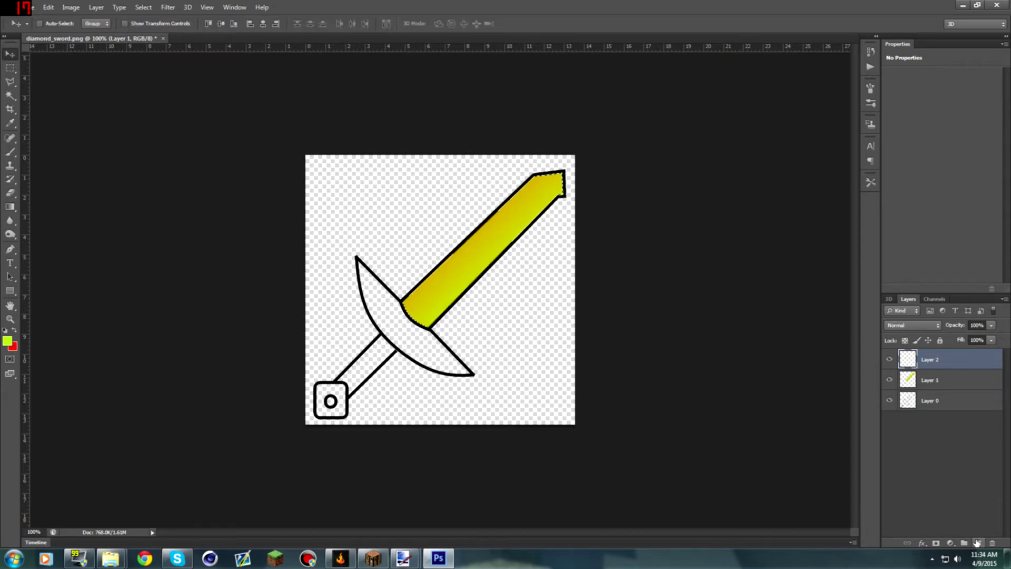
key("ctrl+d")
left_click(928, 403)
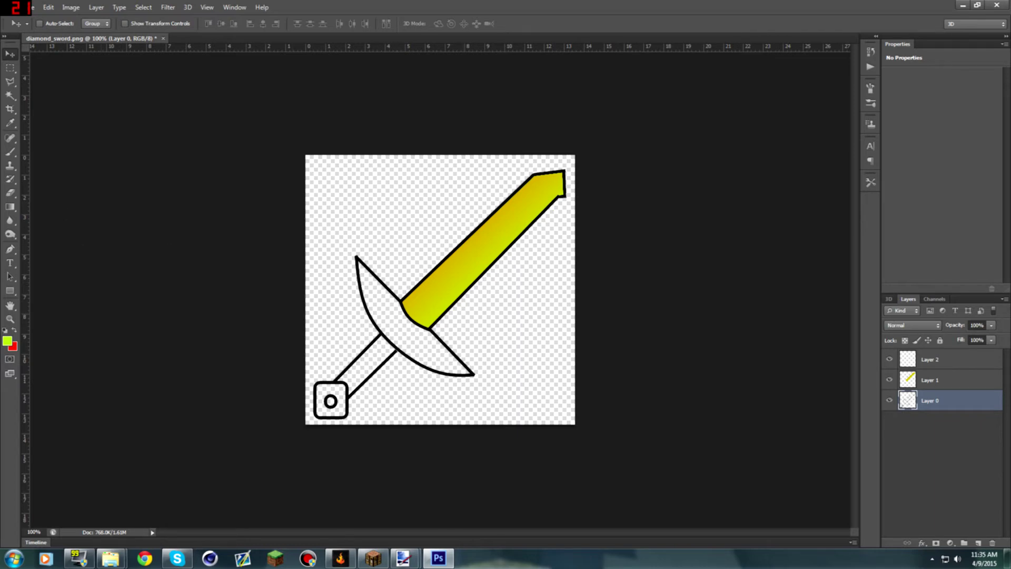
left_click(10, 95)
left_click(395, 315)
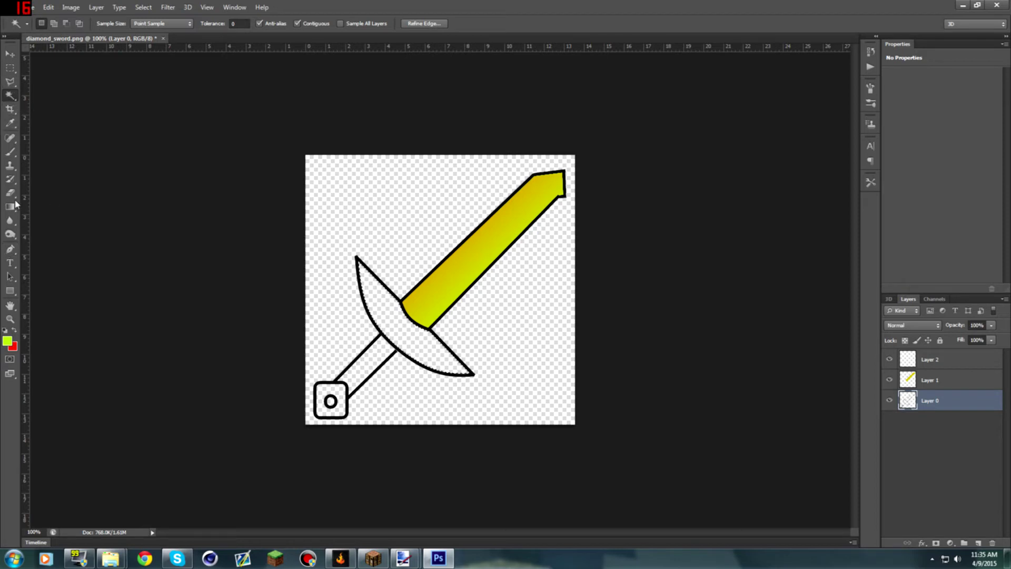
Set the foreground colour to turquoise, 00ffba
left_click(9, 341)
left_click(378, 200)
left_click_drag(416, 196, 416, 169)
left_click(392, 103)
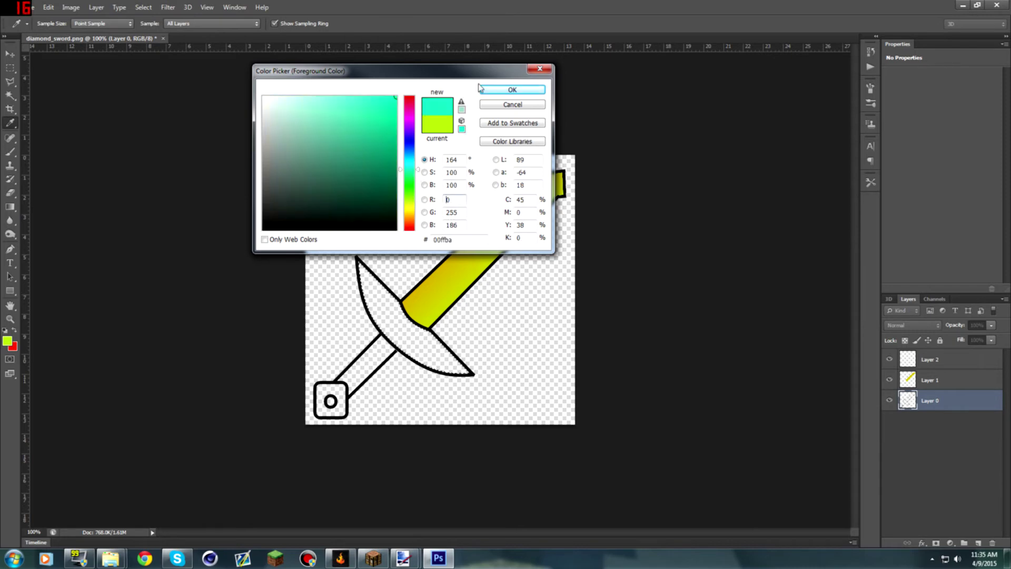
left_click(512, 89)
key("w")
Swap the foreground and background colours and set the new foreground colour to blue, 0054ff
left_click(14, 329)
left_click(8, 341)
left_click_drag(399, 202, 400, 148)
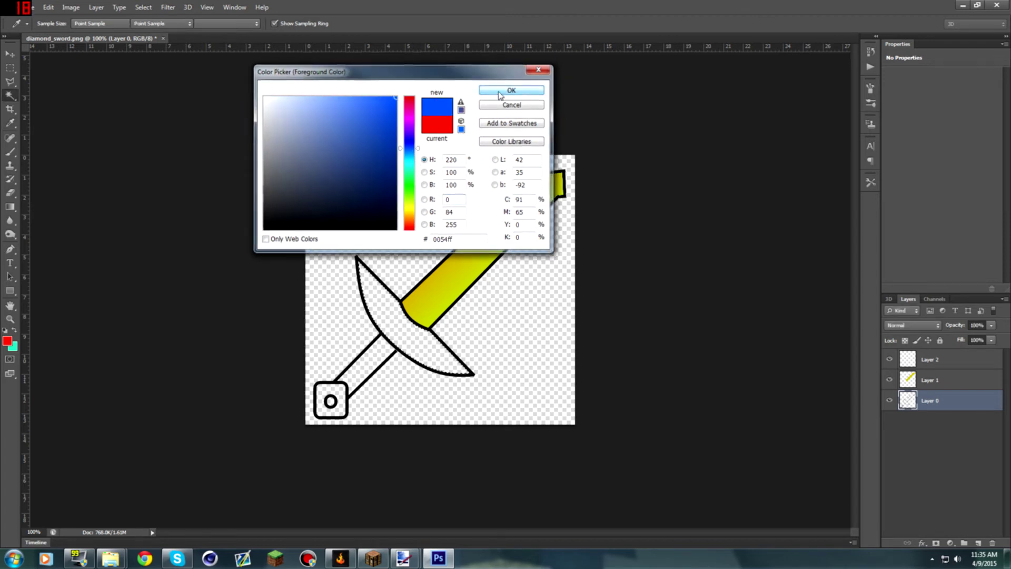
left_click(512, 90)
key("w")
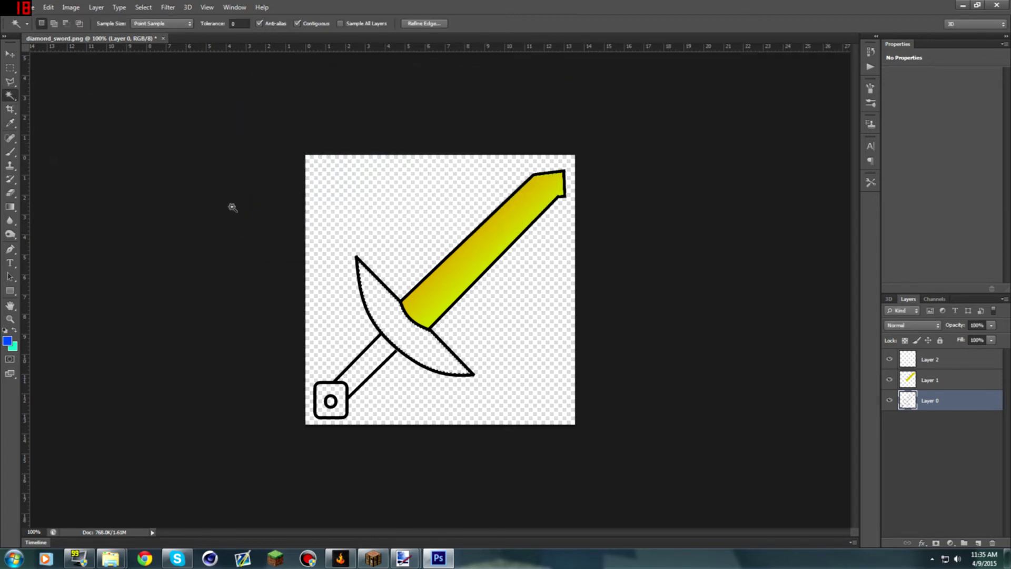
Fill the selected crossguard on Layer 2 with the reflected blue-to-turquoise gradient and clear the selection
left_click(985, 361)
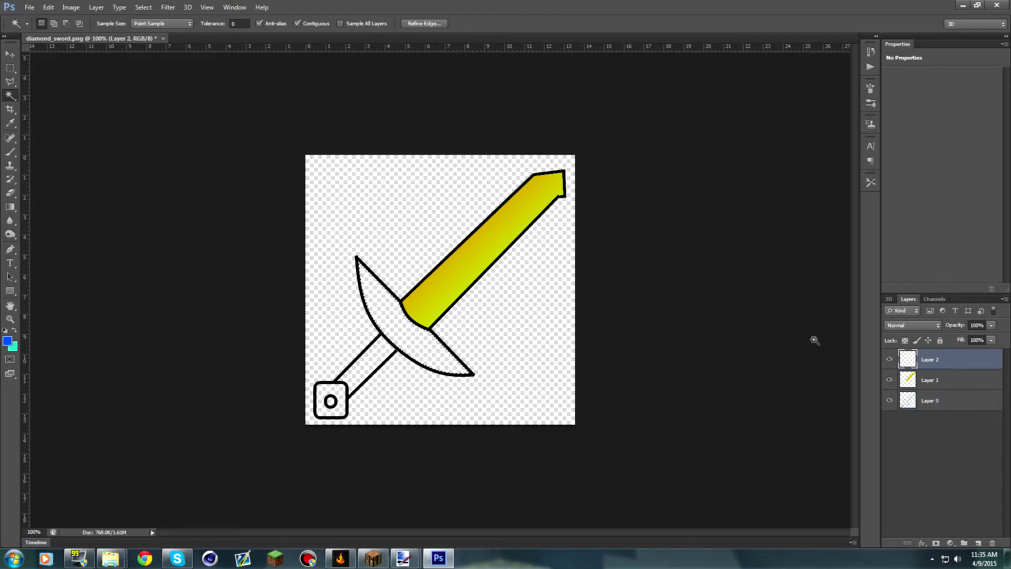
left_click(9, 208)
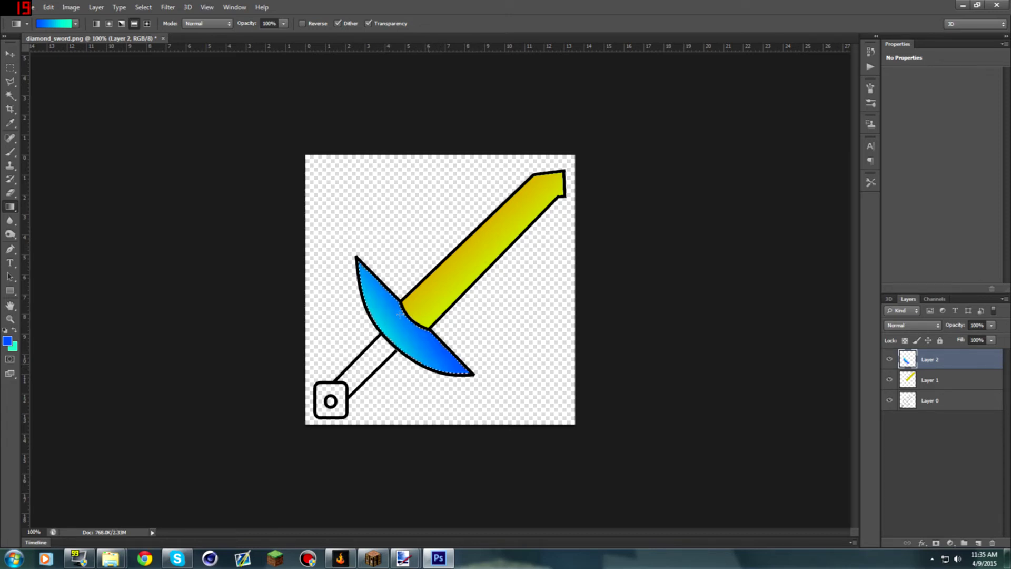
key("ctrl+d")
Make Layer 0 active and set the foreground colour to a very dark brown
left_click(938, 402)
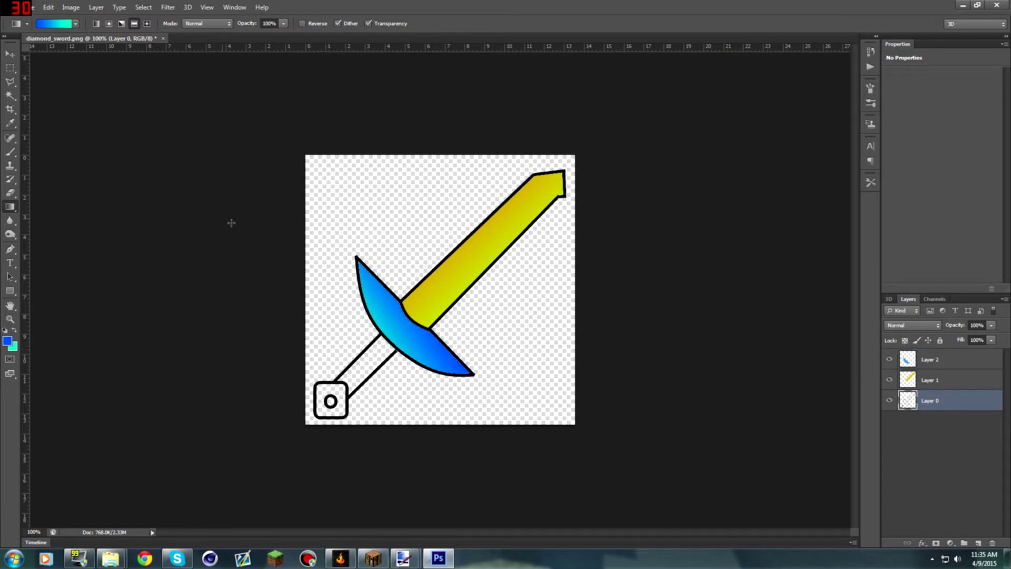
left_click(7, 341)
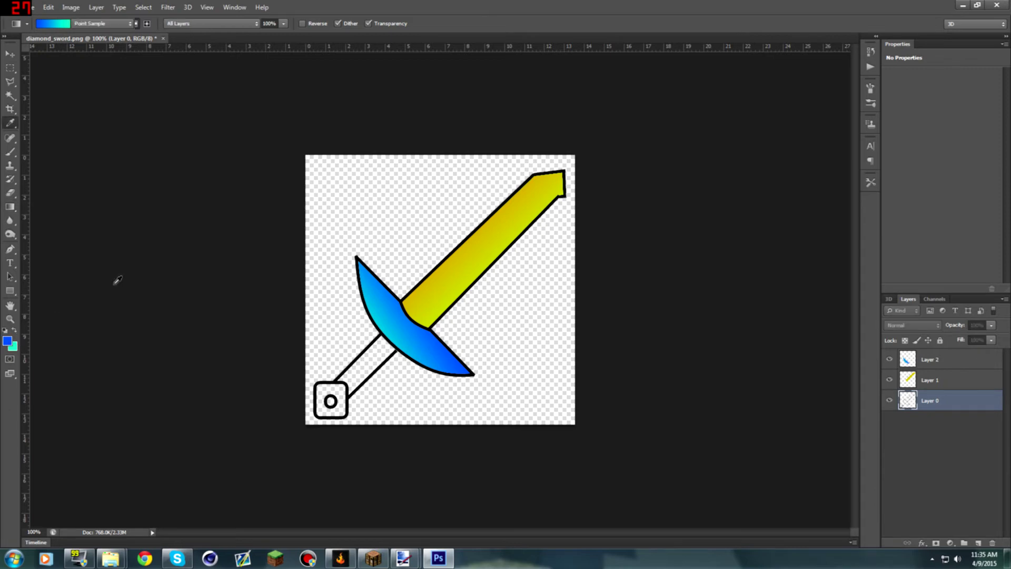
left_click(408, 219)
left_click_drag(390, 202, 412, 190)
left_click(509, 90)
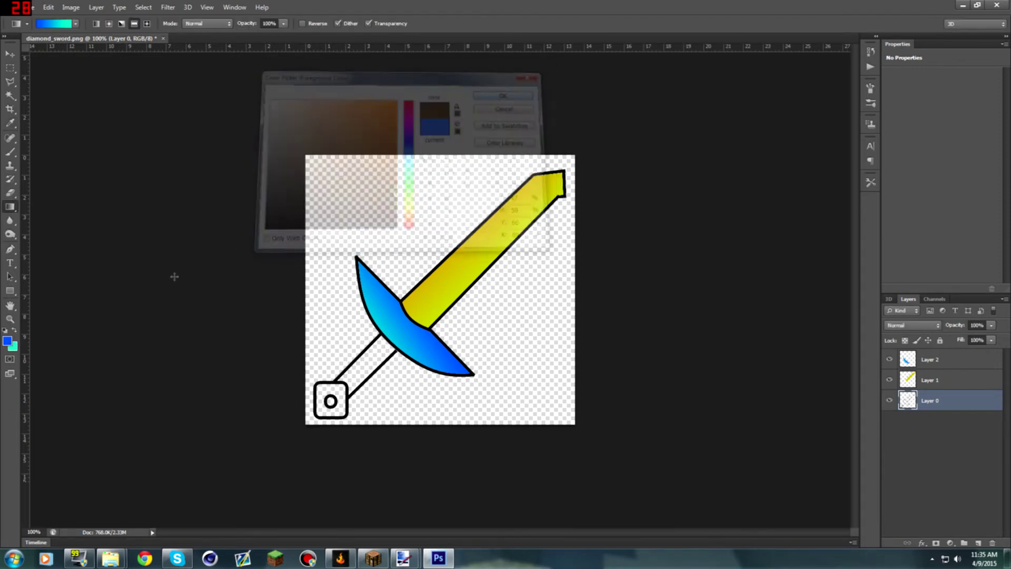
Swap the foreground and background colours and set the new foreground colour to brown, 5b3800
left_click(14, 331)
left_click(8, 341)
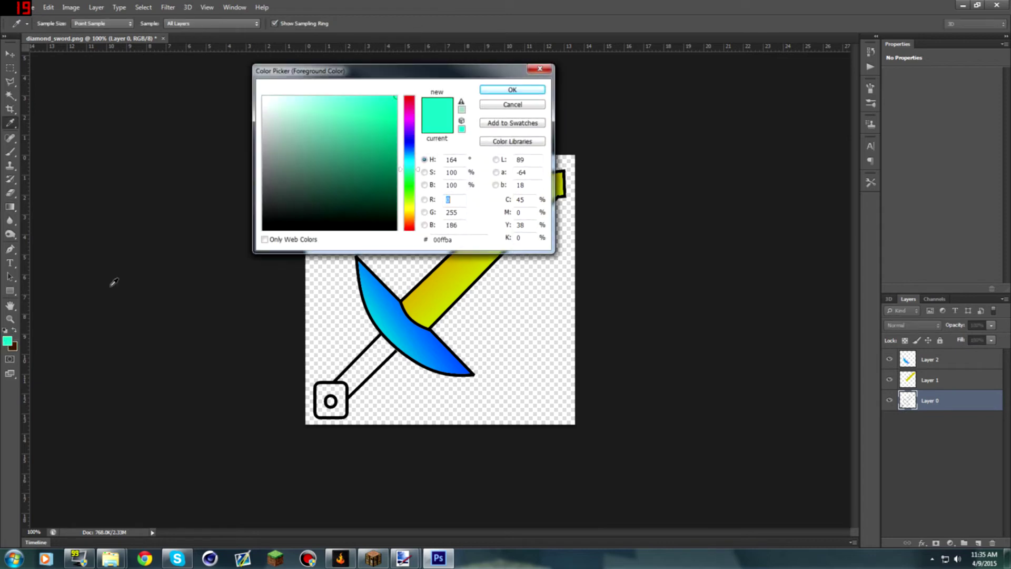
left_click(410, 216)
left_click_drag(393, 221, 416, 185)
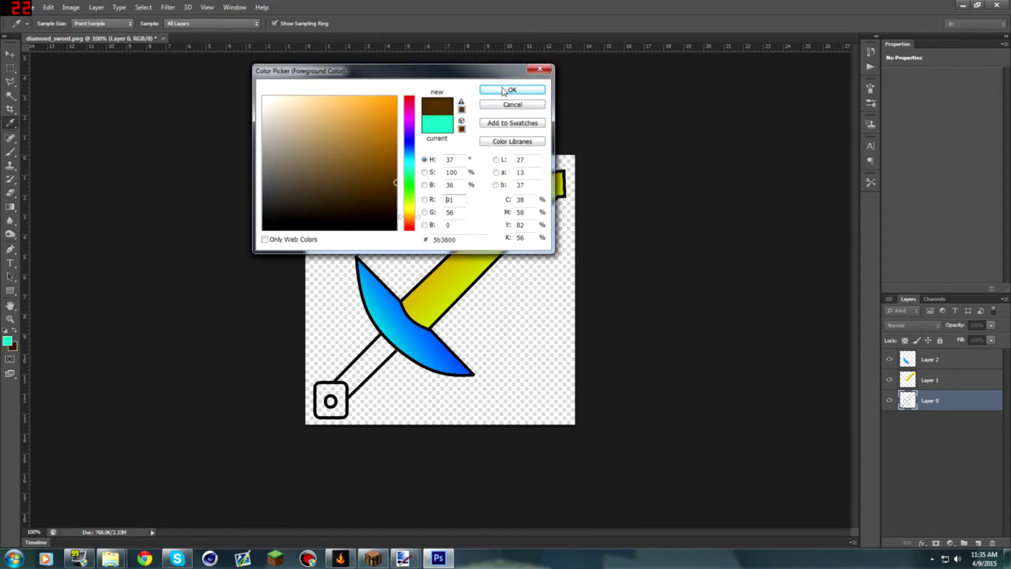
left_click(497, 91)
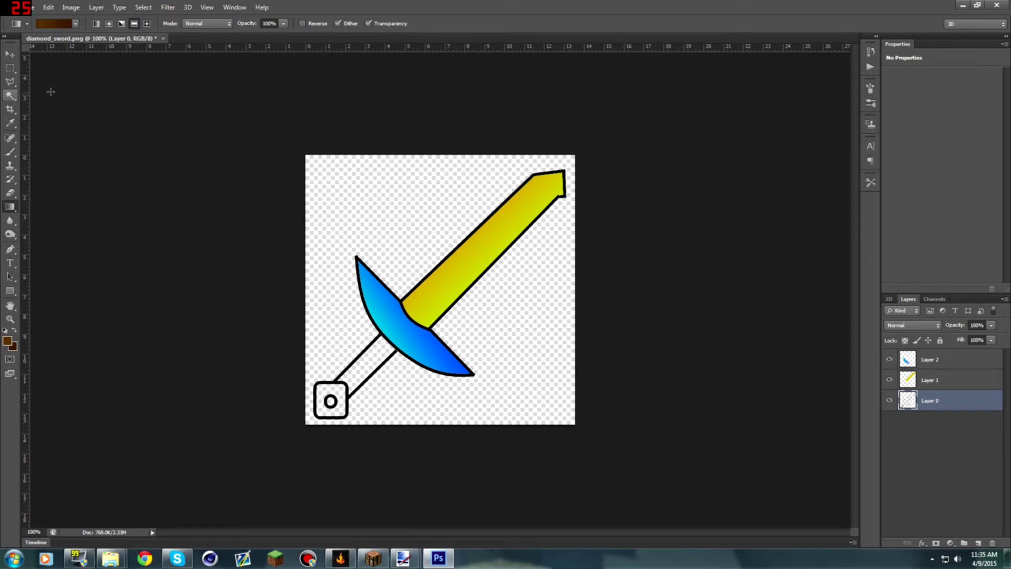
Select the handle and pommel interiors with the Magic Wand and fill them with the reflected brown gradient on a new layer above Layer 0
left_click(10, 95)
left_click(369, 365, "shift")
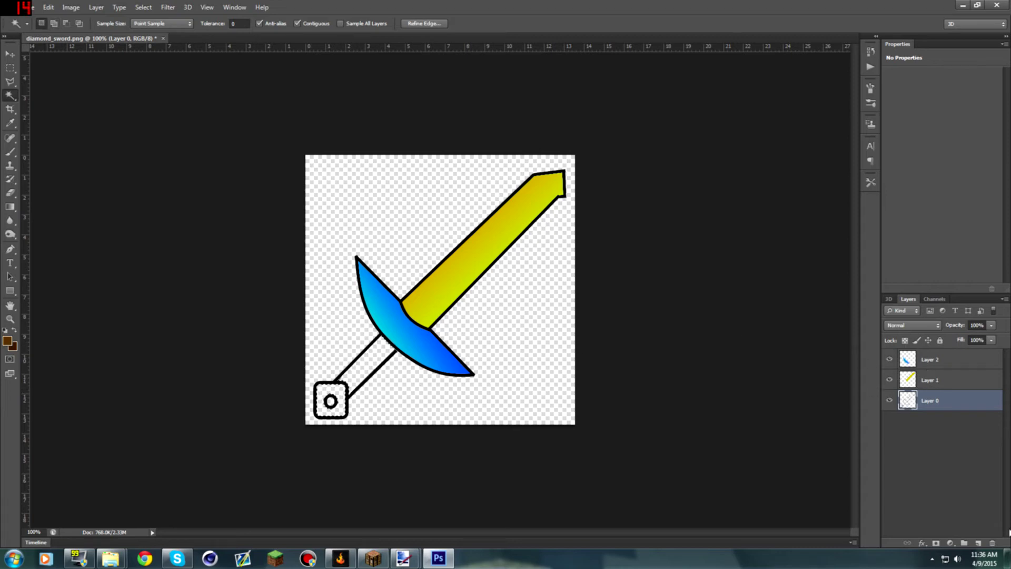
left_click(978, 543)
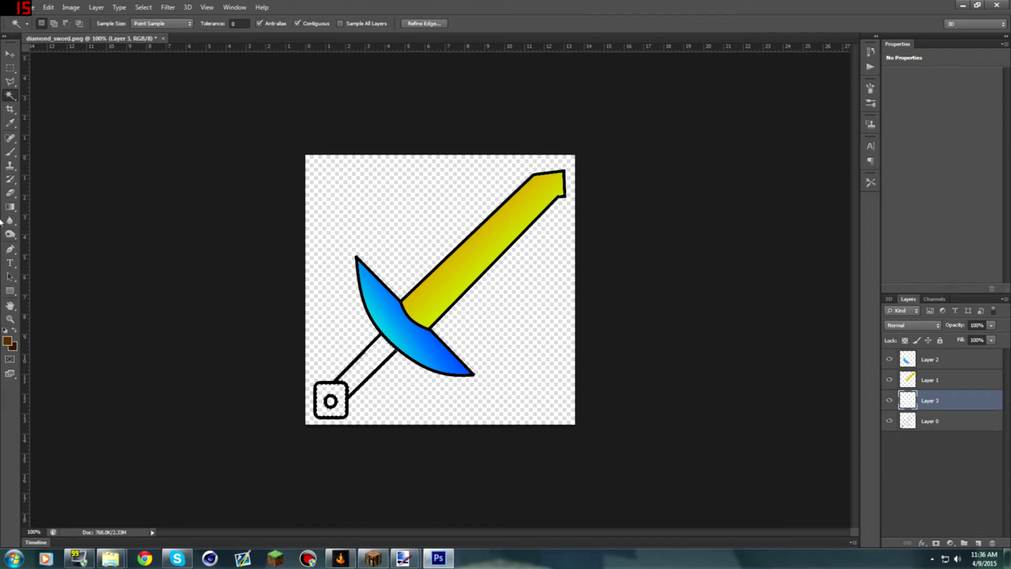
left_click(11, 208)
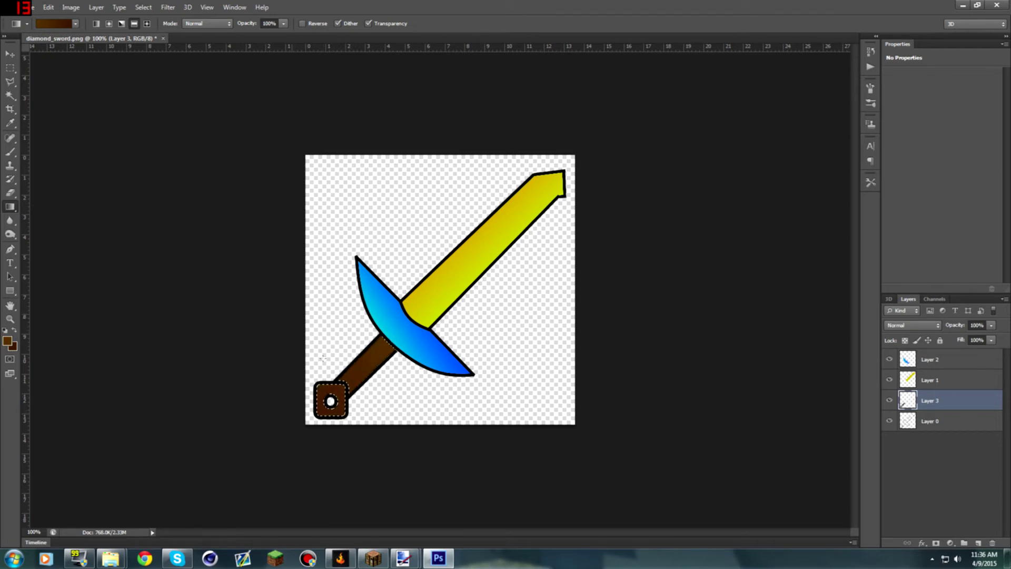
key("ctrl+d")
Add another new layer and move it to the top of the layer stack
left_click(979, 543)
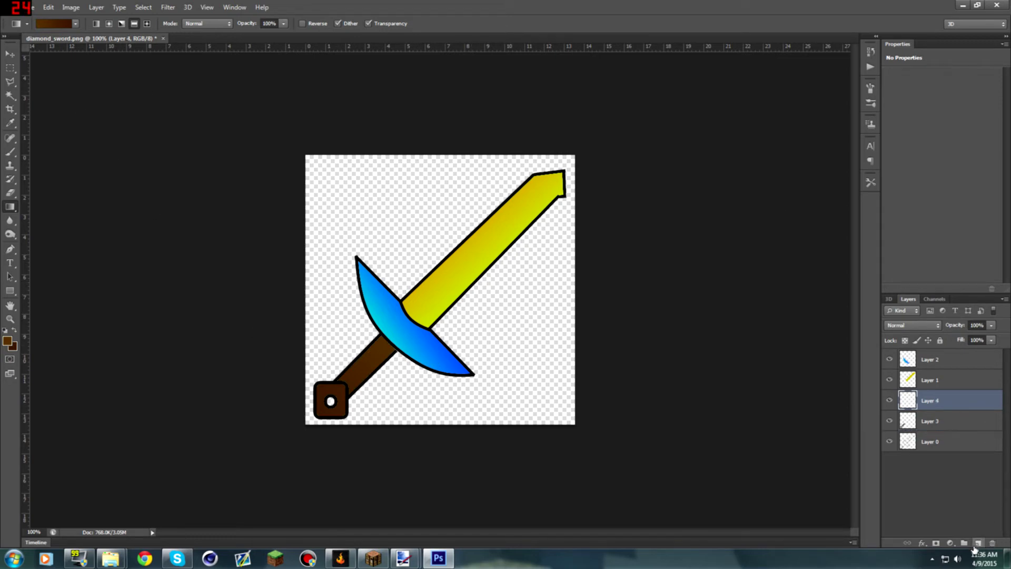
left_click_drag(911, 390, 901, 359)
left_click(96, 7)
key("Escape")
Open the Star1 image from the GFX > Affects > Stars folder in the Pictures library
left_click_drag(398, 7, 350, 49)
left_click(109, 49)
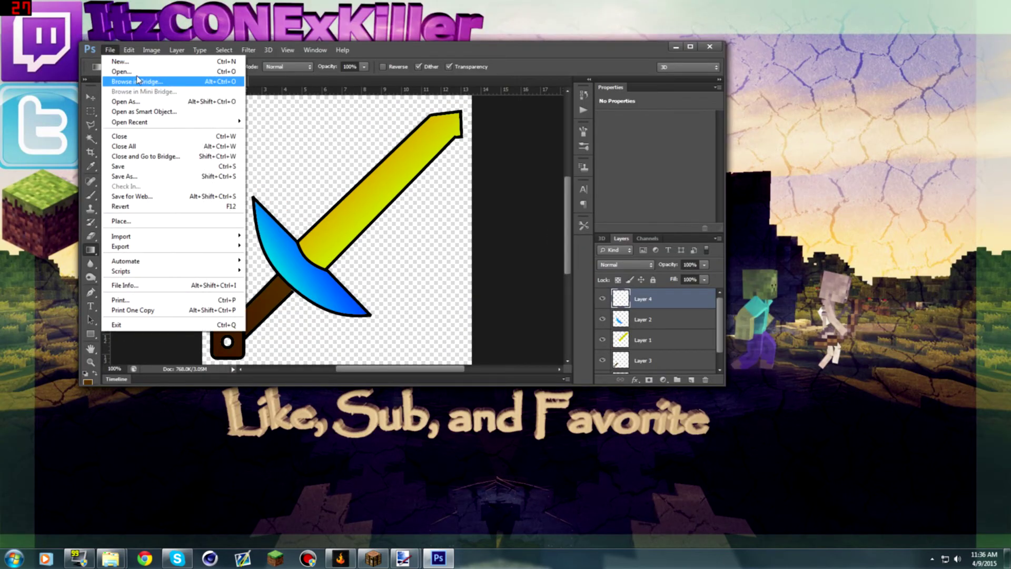
left_click(122, 71)
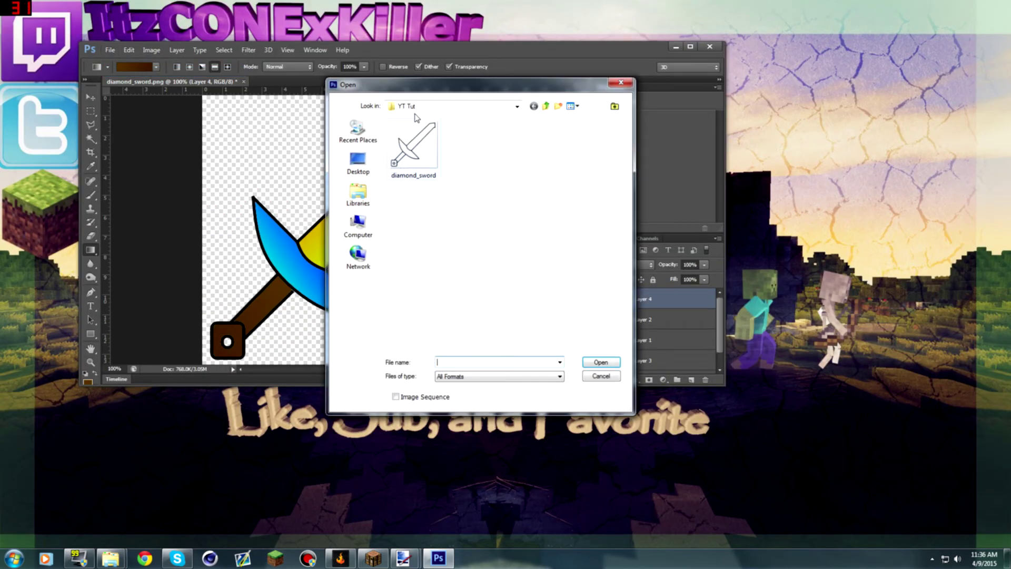
left_click(358, 193)
double_click(436, 160)
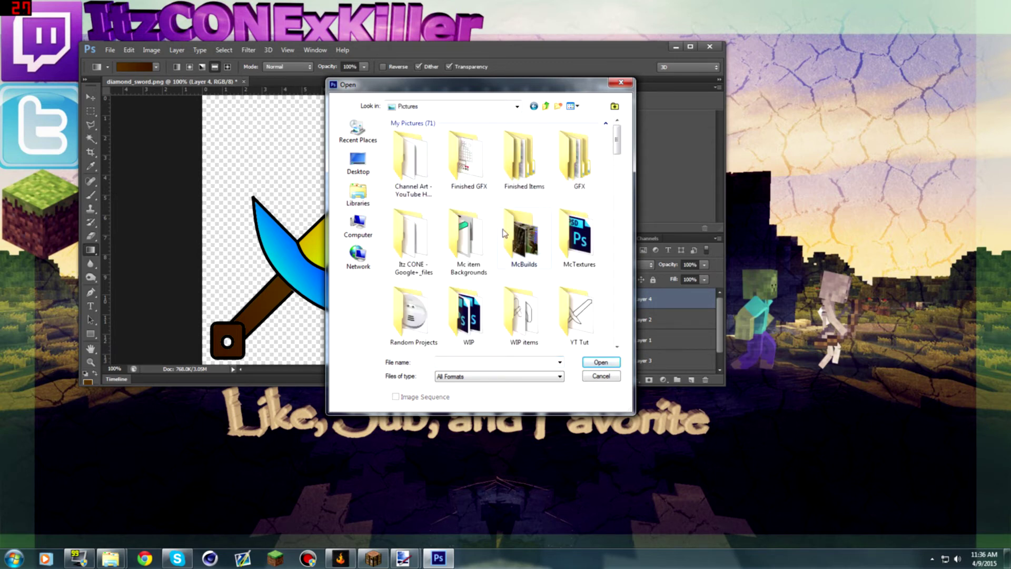
double_click(590, 157)
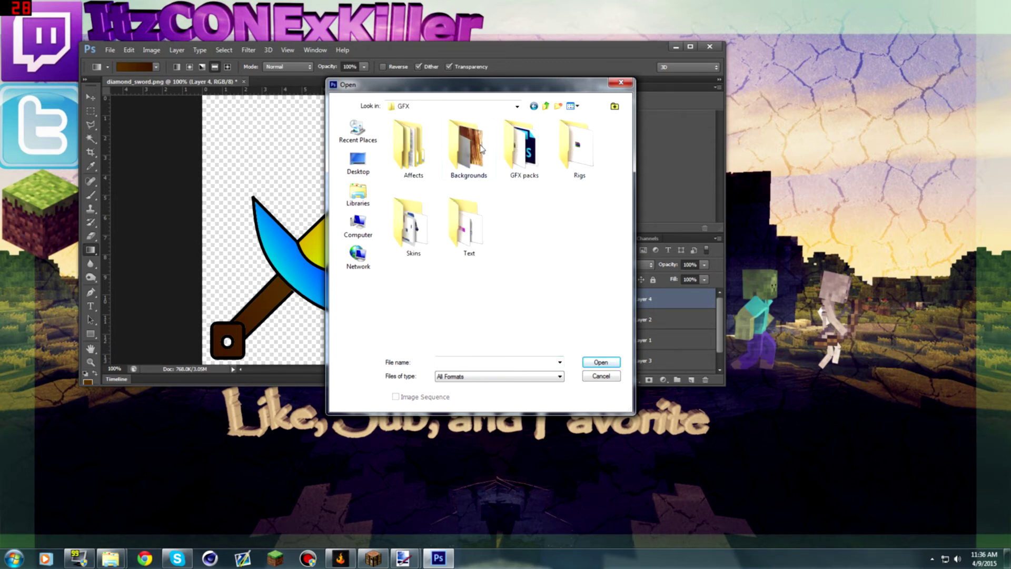
double_click(410, 144)
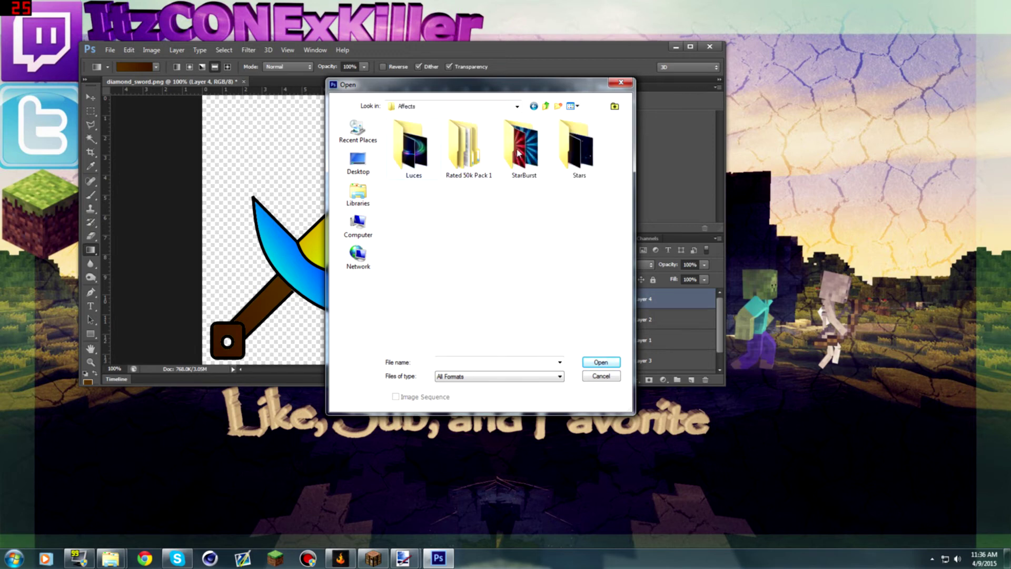
double_click(583, 168)
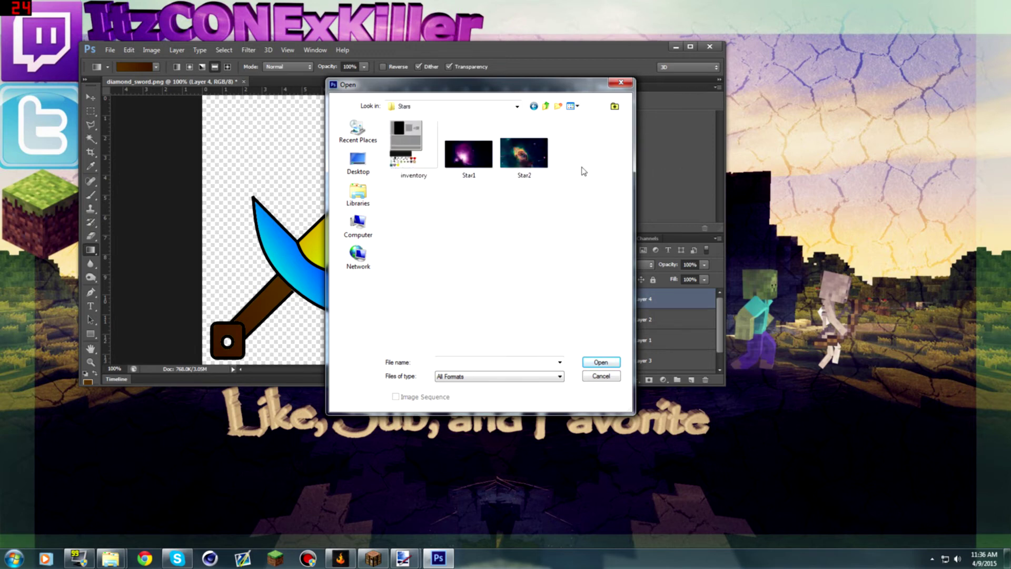
double_click(472, 170)
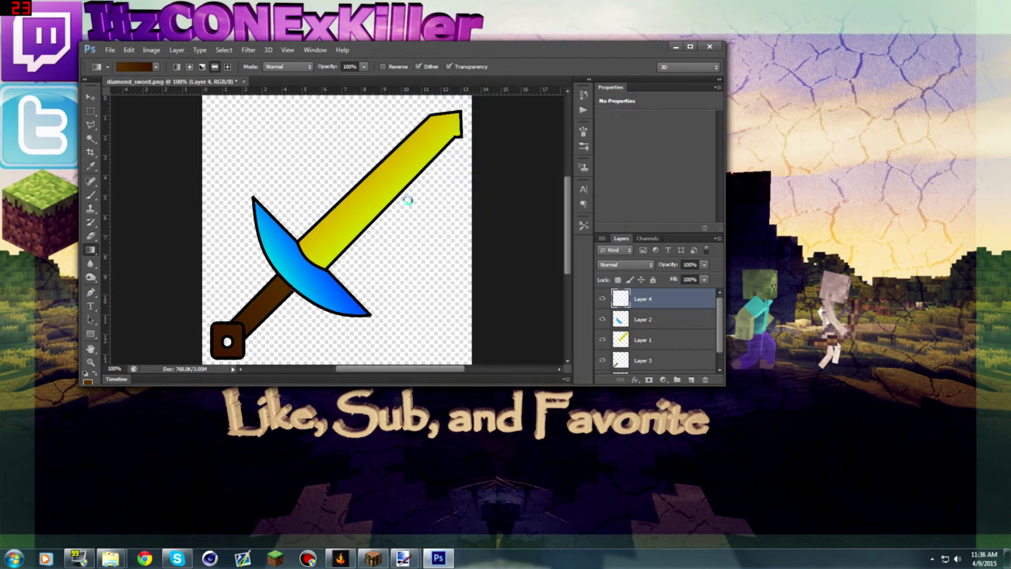
left_click_drag(434, 34, 355, 1)
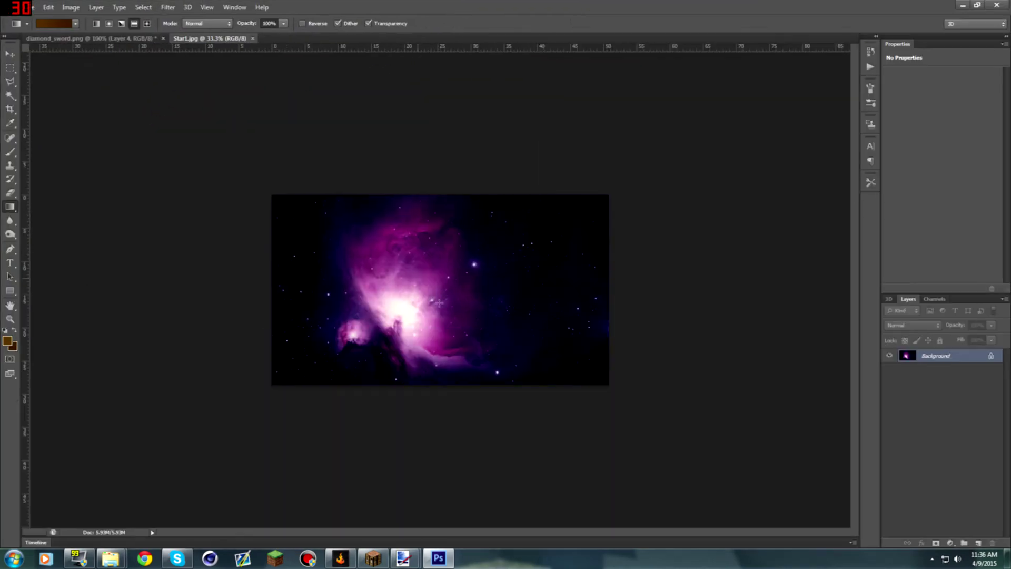
left_click_drag(238, 51, 432, 300)
left_click_drag(395, 270, 312, 182)
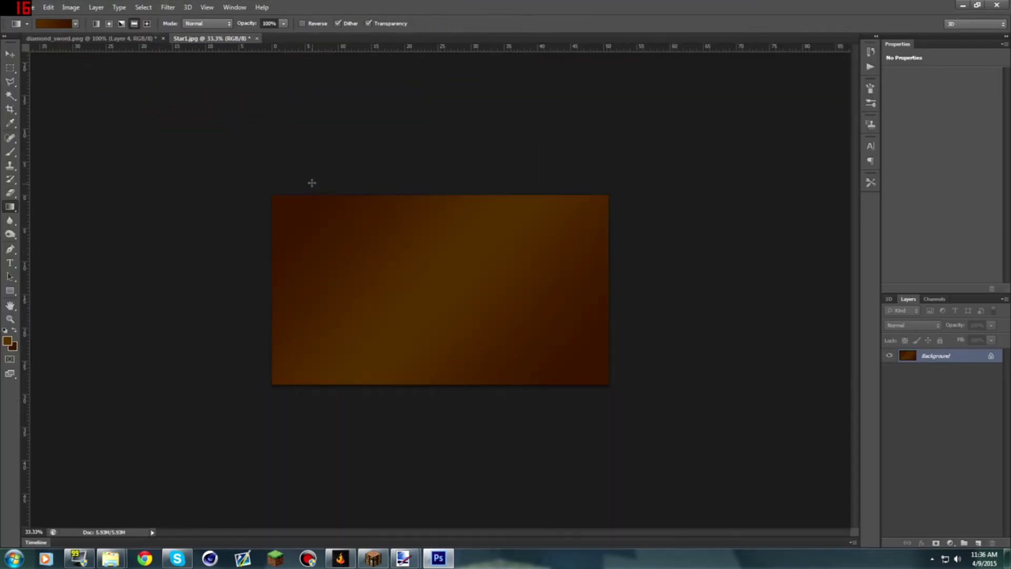
key("ctrl+z")
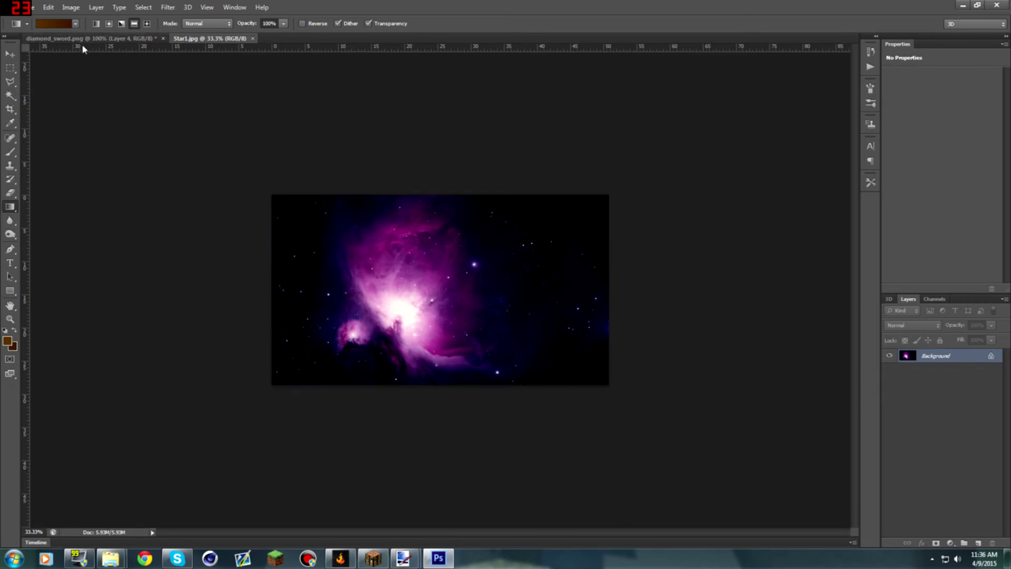
Try to shift the nebula picture's locked Background layer with the Move tool
left_click(10, 53)
left_click_drag(339, 246, 364, 256)
left_click(478, 202)
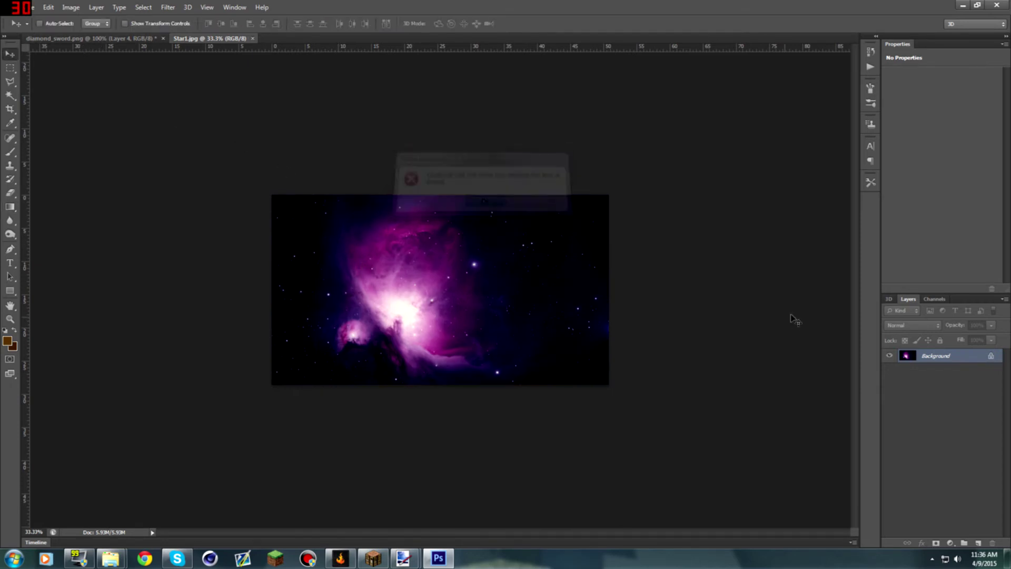
Duplicate the nebula's Background layer beneath a new empty layer and transfer the copy into the diamond_sword.png document
left_click(978, 544)
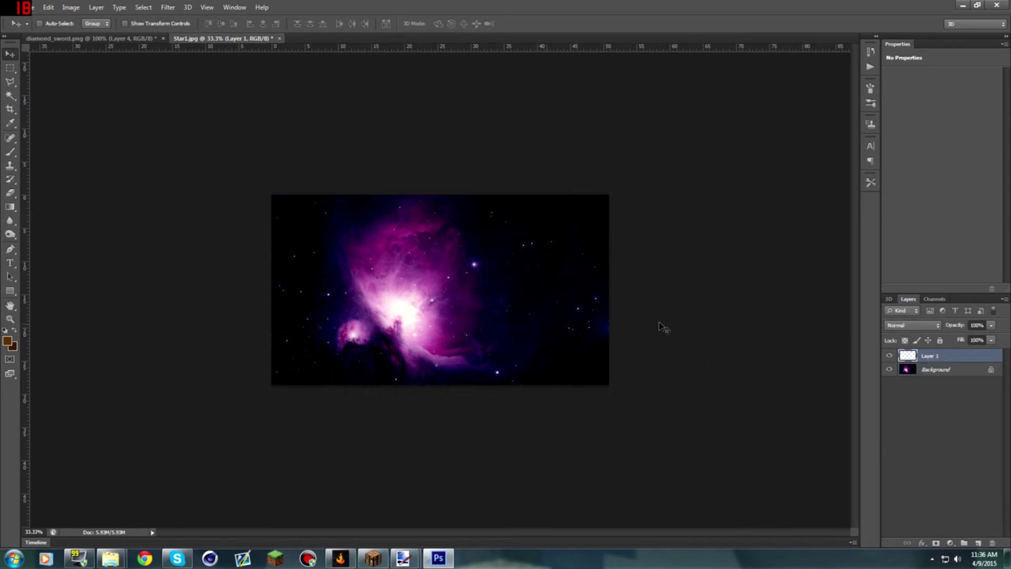
left_click_drag(943, 376, 979, 543)
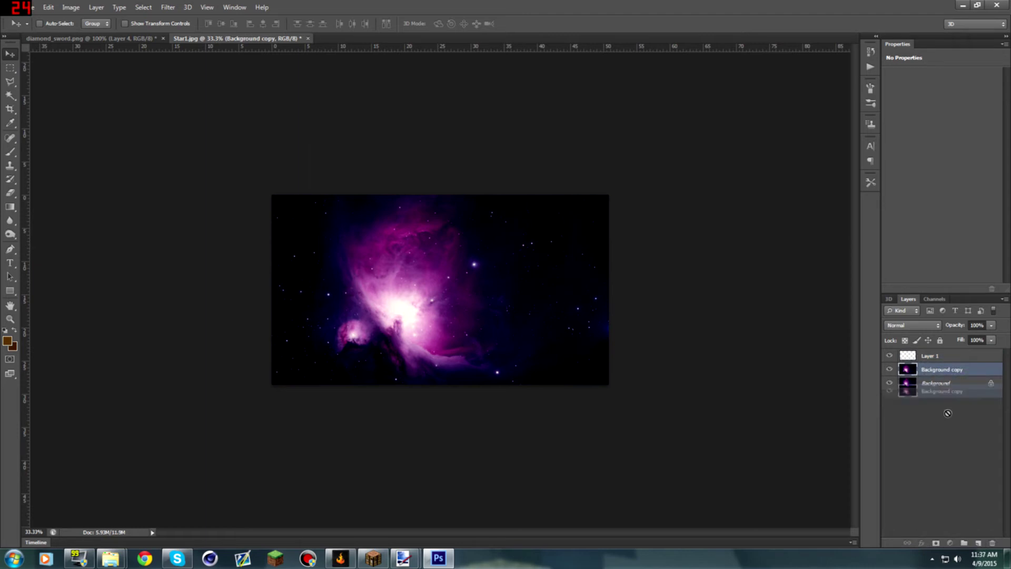
left_click_drag(426, 271, 434, 209)
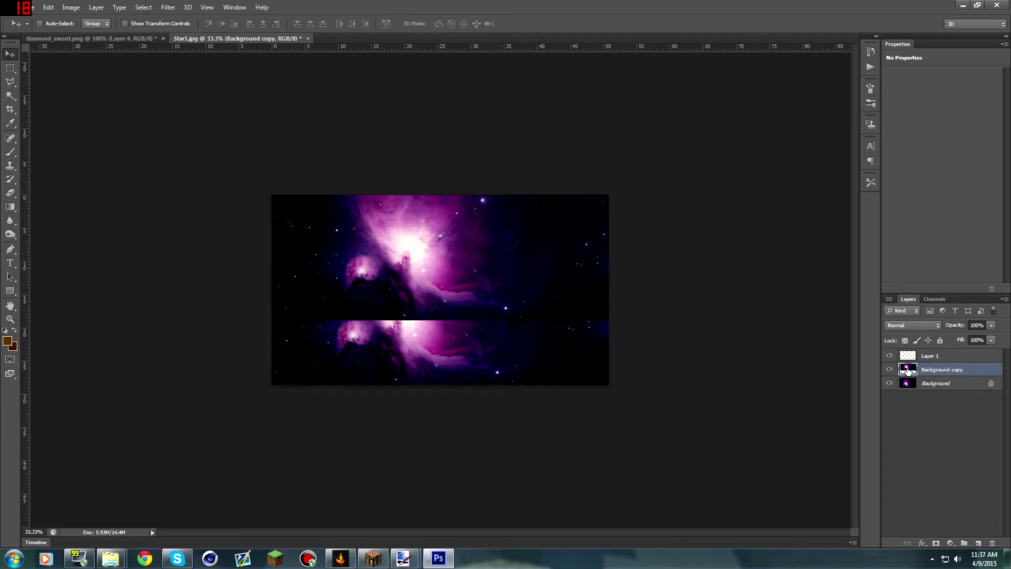
left_click_drag(772, 340, 451, 277)
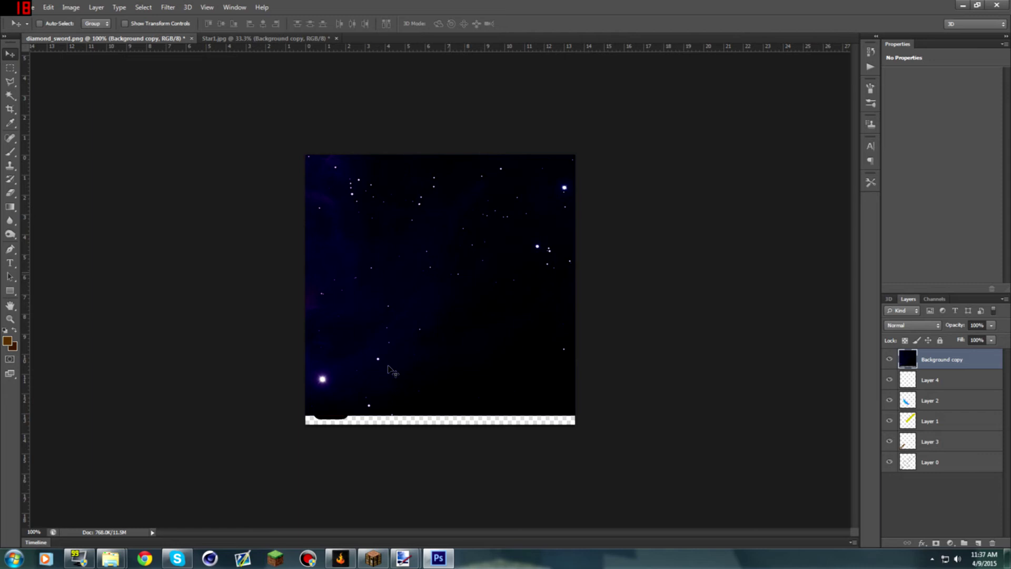
Switch to paint.net, select the large sword's blade interior with the Magic Wand and set the primary colour to red, FF5A3D
mouse_move(404, 557)
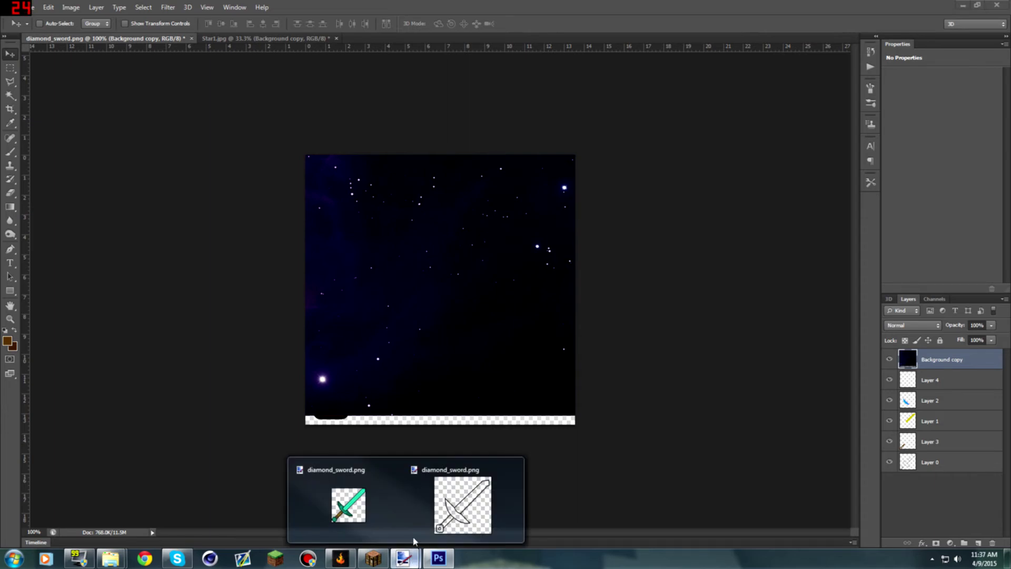
left_click(413, 527)
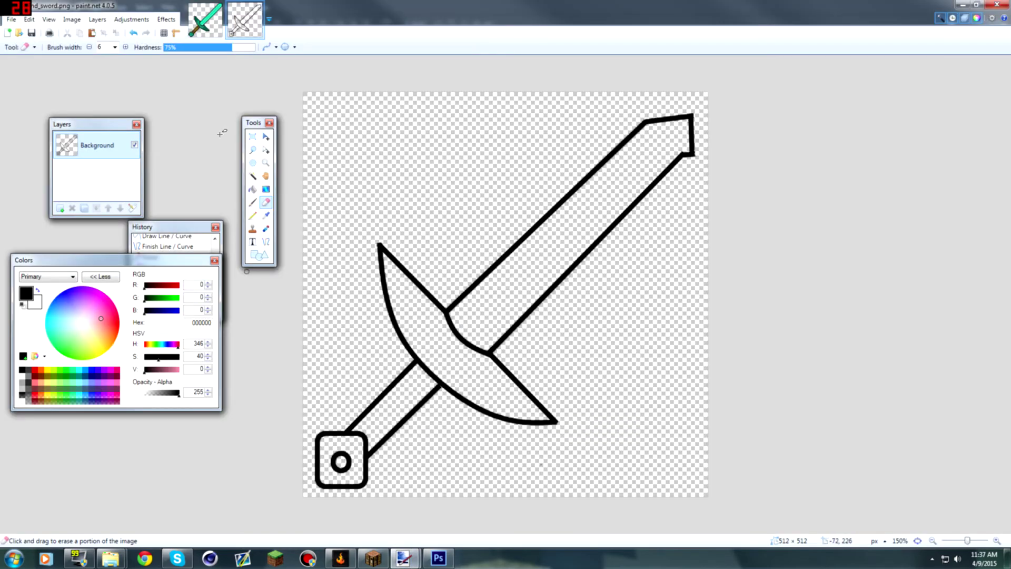
left_click(253, 176)
left_click(565, 252)
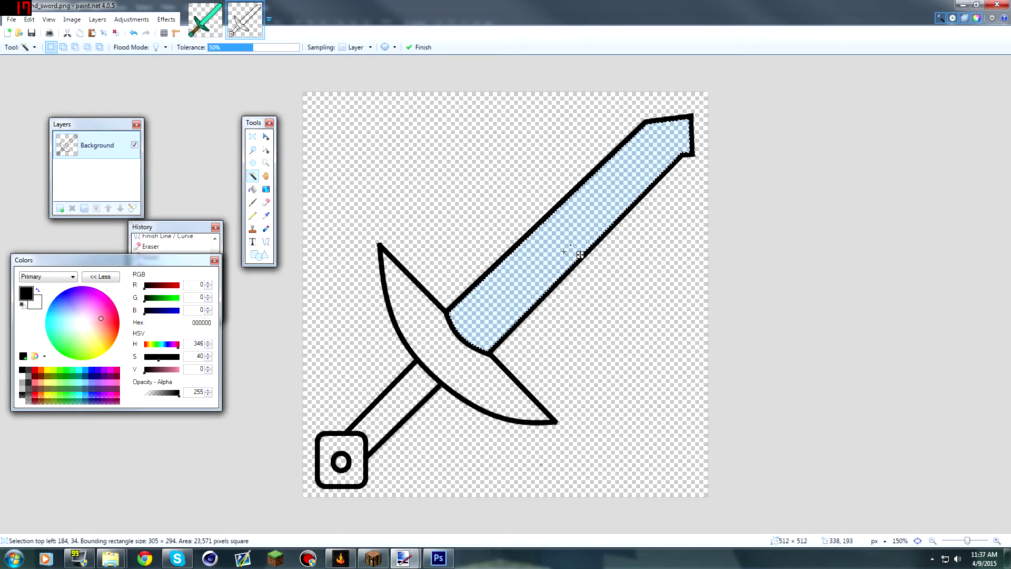
left_click(95, 320)
mouse_move(95, 321)
left_mouse_down()
mouse_move(103, 336)
mouse_move(113, 329)
left_mouse_up()
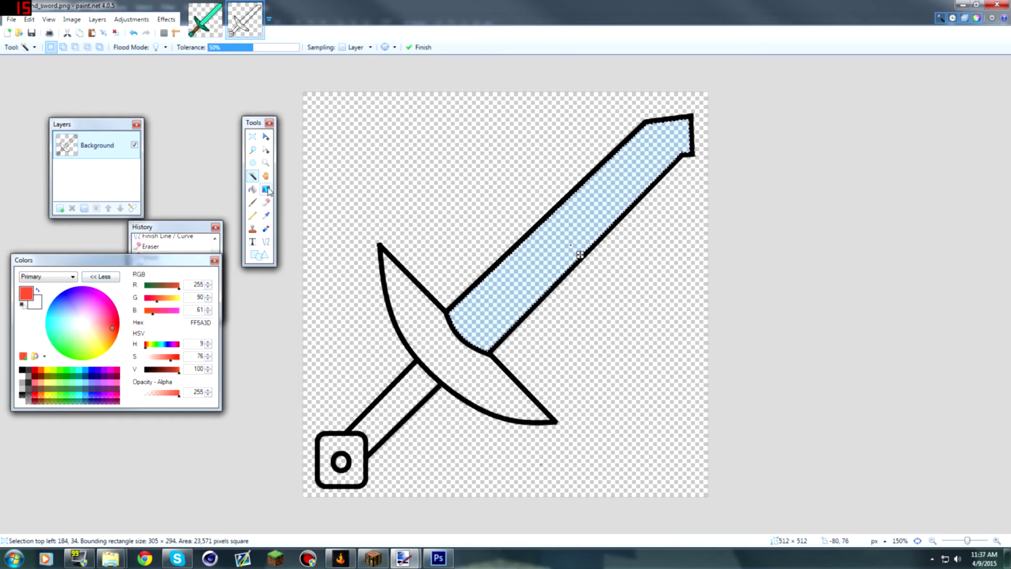
Try a gradient across the selected blade and change its gradient type
left_click(266, 189)
left_click_drag(555, 254, 442, 329)
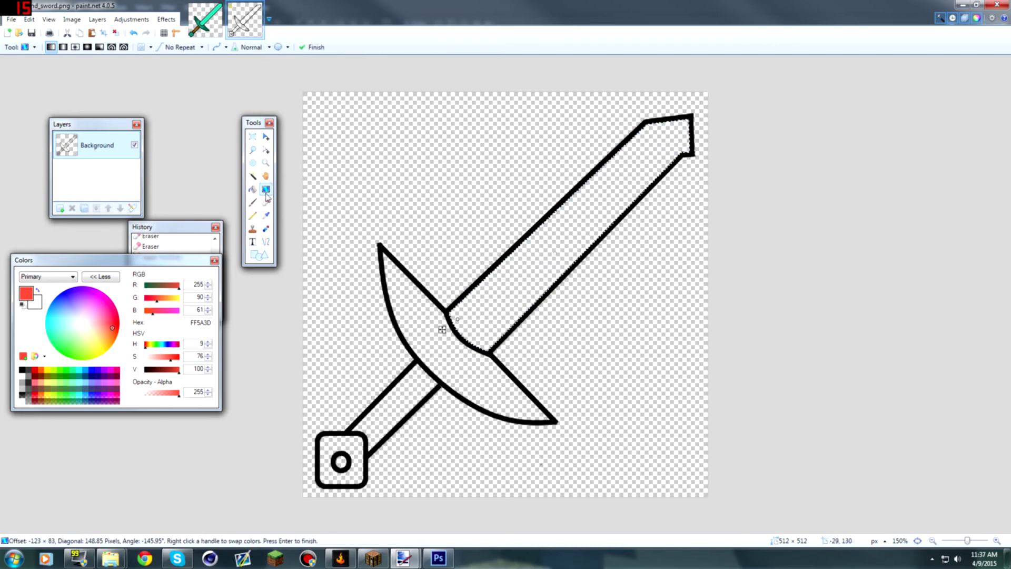
left_click(64, 47)
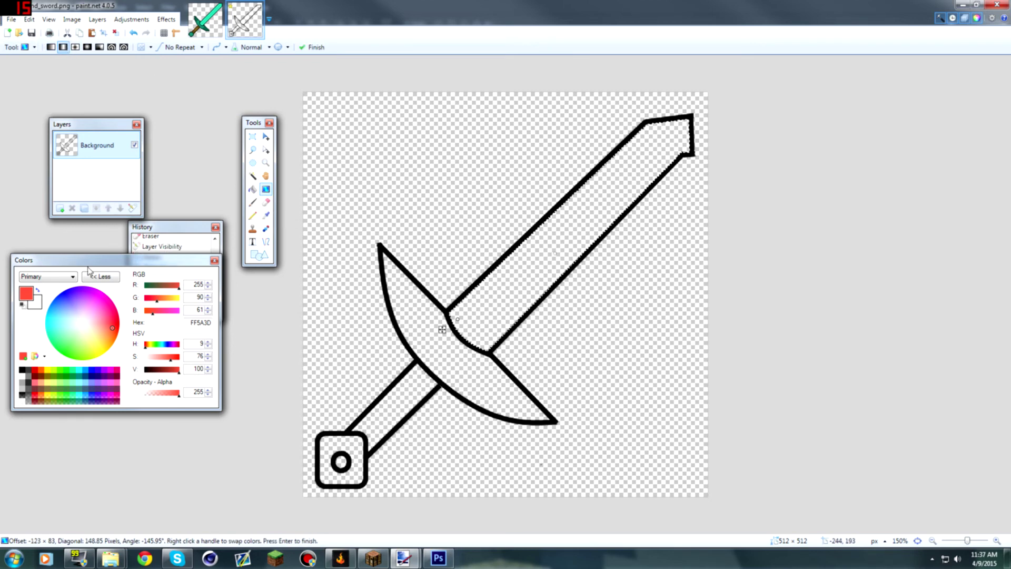
Fill the selected blade interior with solid red using the Paint Bucket
left_click(252, 188)
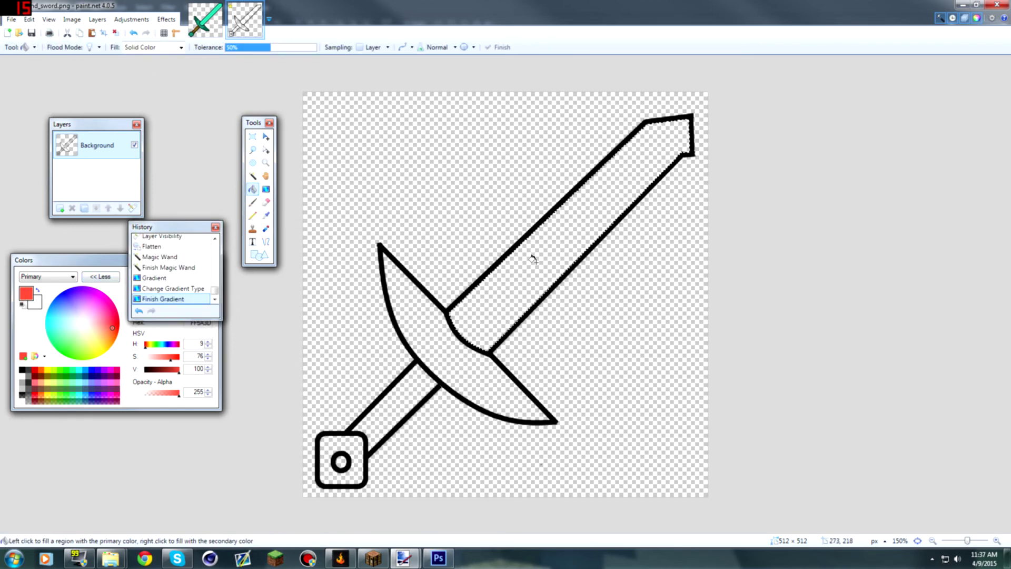
left_click(533, 256)
left_click(435, 356)
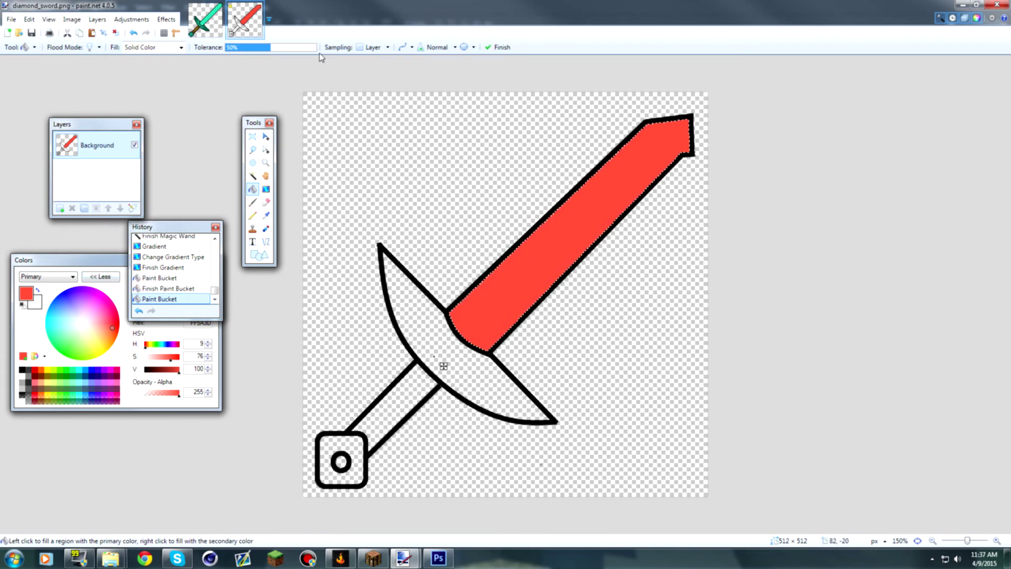
Fill the transparent area above the blade in the 64 × 64 sword image with red, and return to the large sword
left_click(191, 20)
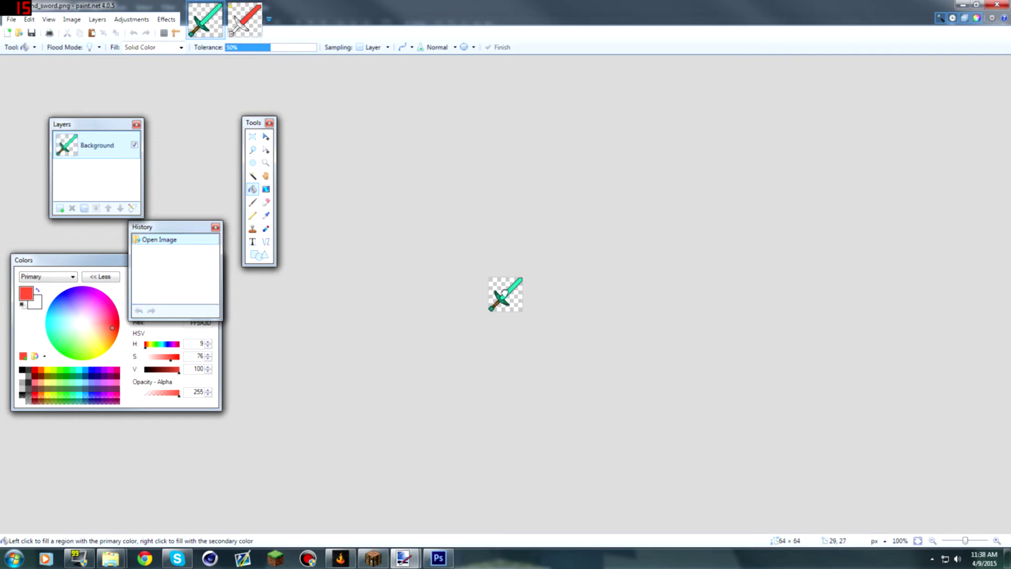
left_click(505, 293)
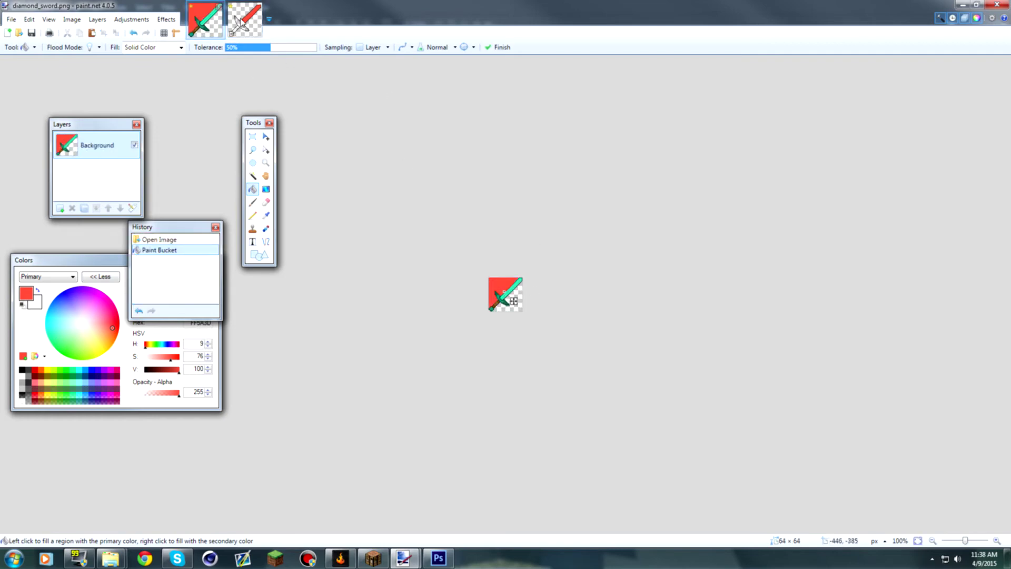
left_click(243, 21)
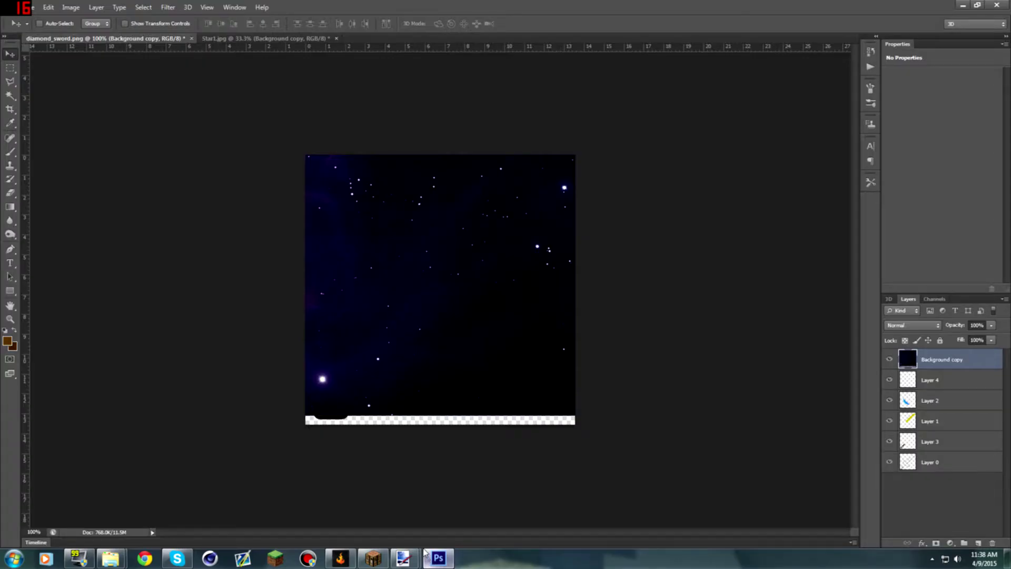
Switch to Photoshop, scale the nebula layer down to about 48.5% and position it so that it covers the sword canvas
left_click_drag(433, 348, 501, 379)
key("ctrl+t")
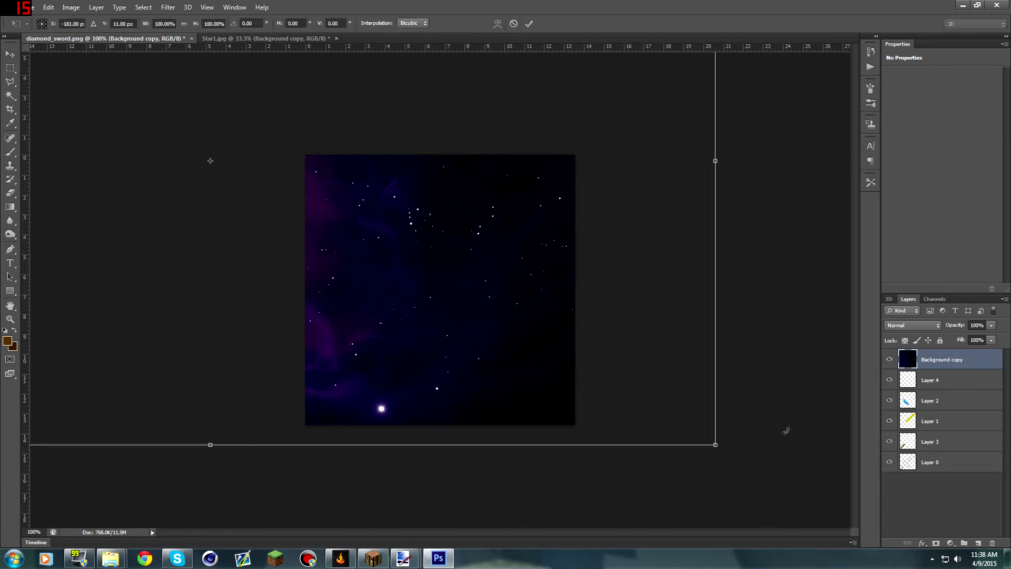
left_click_drag(715, 445, 632, 429)
left_click_drag(610, 391, 714, 384)
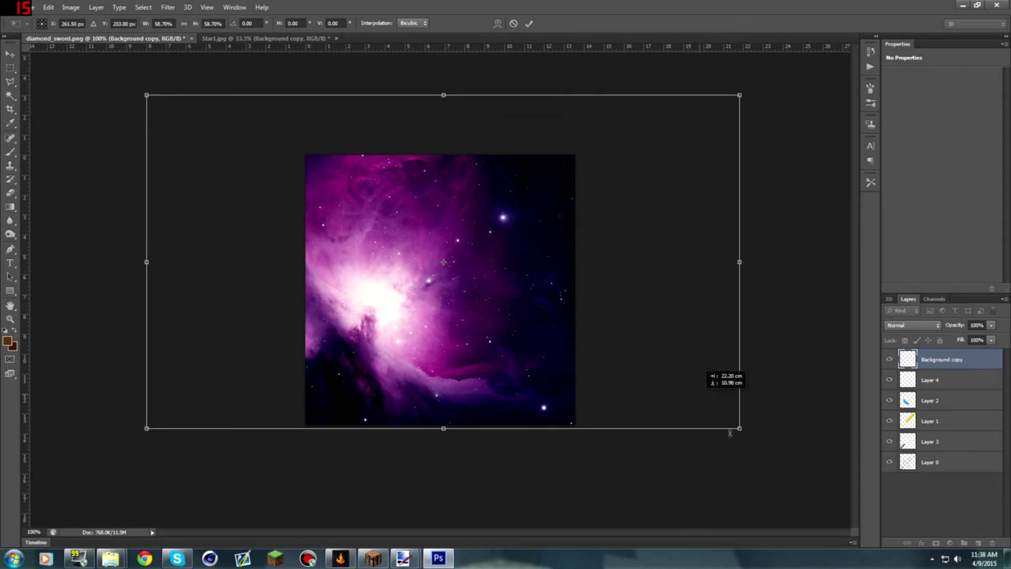
left_click_drag(735, 425, 630, 365)
left_click_drag(532, 322, 598, 383)
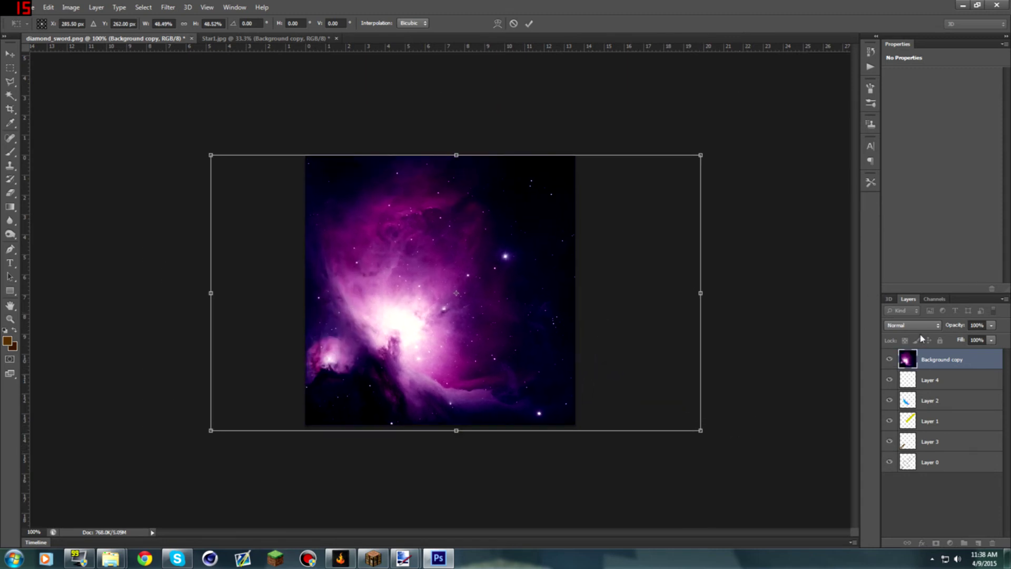
Set the nebula layer's opacity to 30% and shrink it to about 39%, placing its bright core beside the base of the blade
left_click(992, 327)
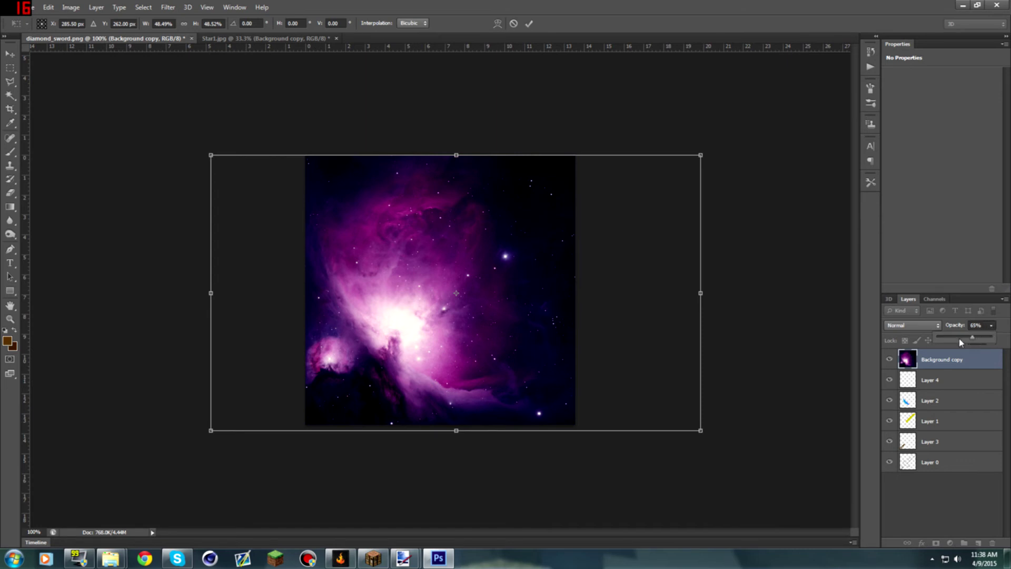
left_click(955, 342)
left_click_drag(542, 363, 568, 340)
left_click_drag(700, 411, 614, 375)
left_click_drag(569, 341, 595, 361)
left_click_drag(506, 320, 567, 300)
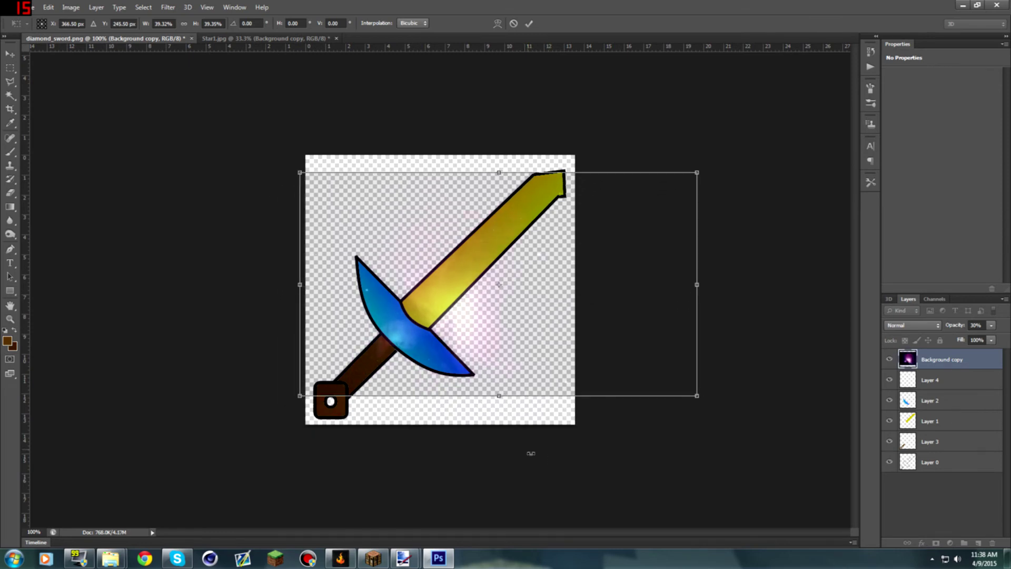
key("Return")
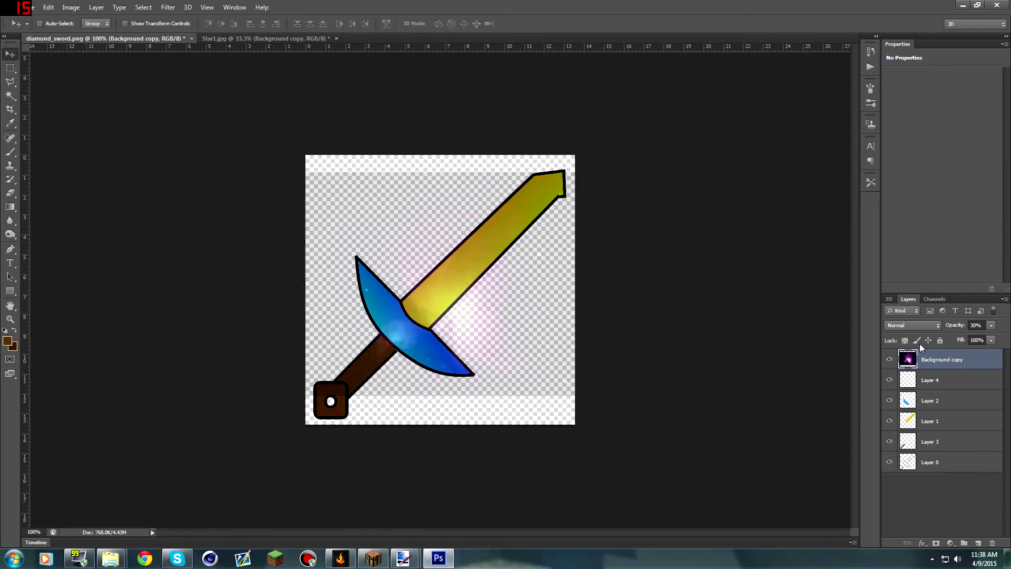
Set the nebula layer's opacity to 55%, and make Layer 0 active with the Magic Wand tool
left_click(991, 326)
left_click_drag(982, 341, 1002, 339)
left_click(926, 462)
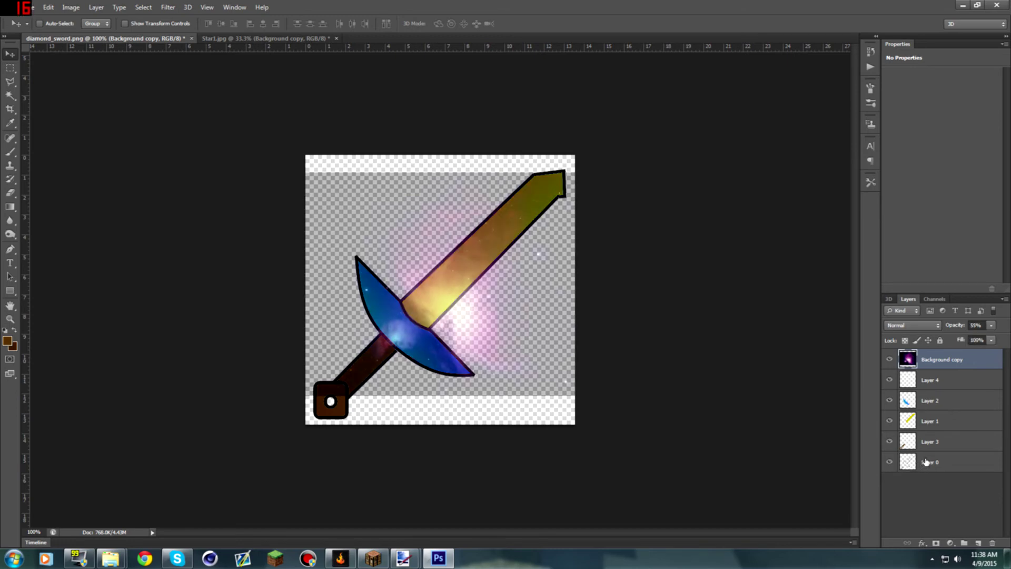
left_click(927, 462)
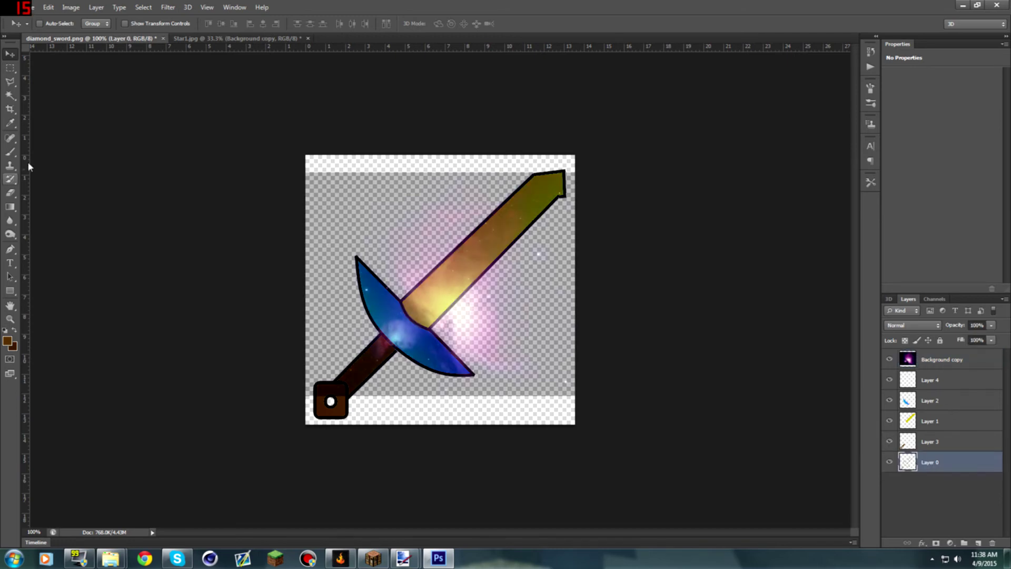
left_click(10, 153)
left_click(10, 98)
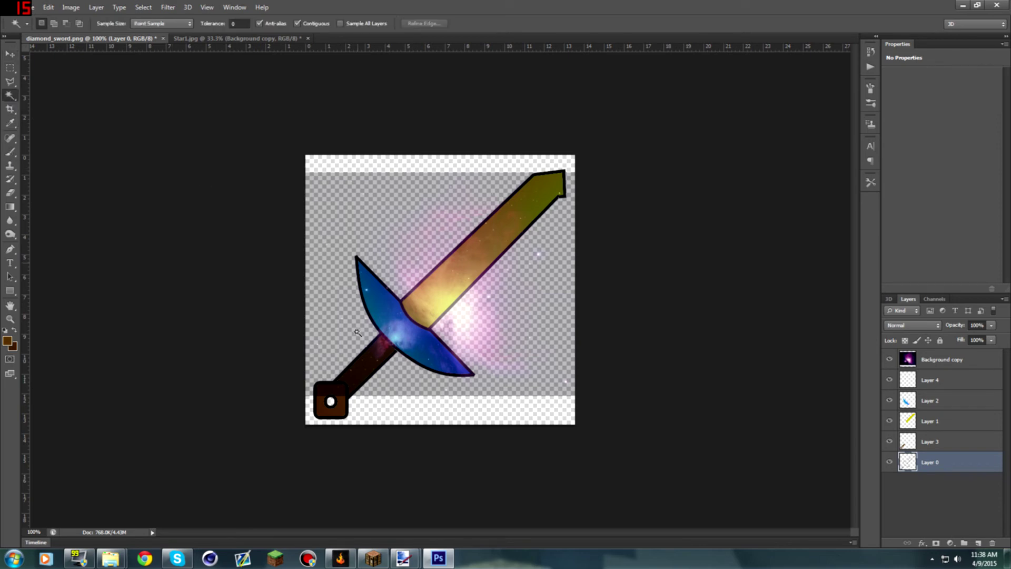
Trim the nebula layer to the crossguard by deleting everything outside that area, and set its opacity to 83%
left_click(407, 328)
left_click(934, 362)
right_click(399, 350)
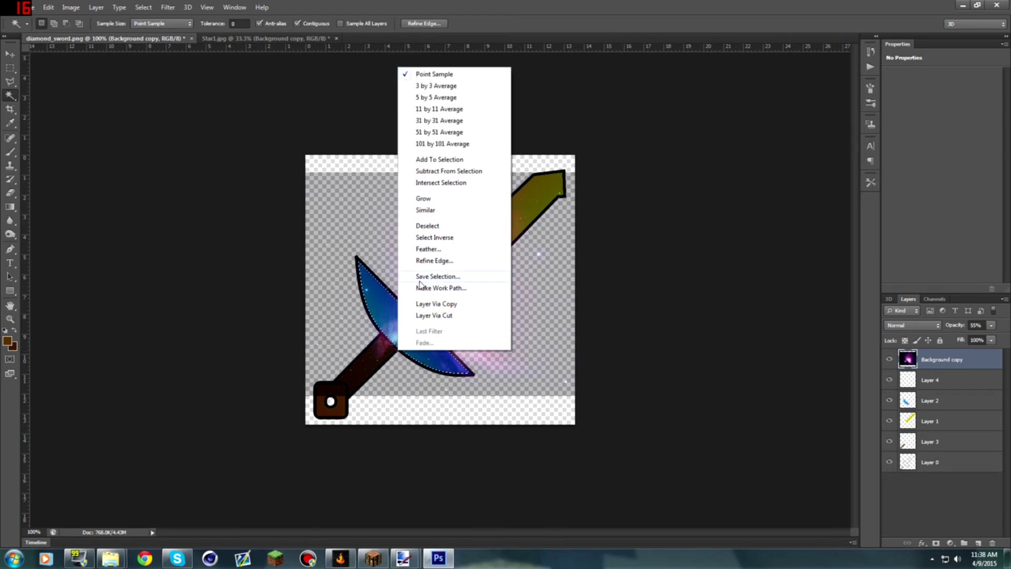
left_click(431, 238)
key("Delete")
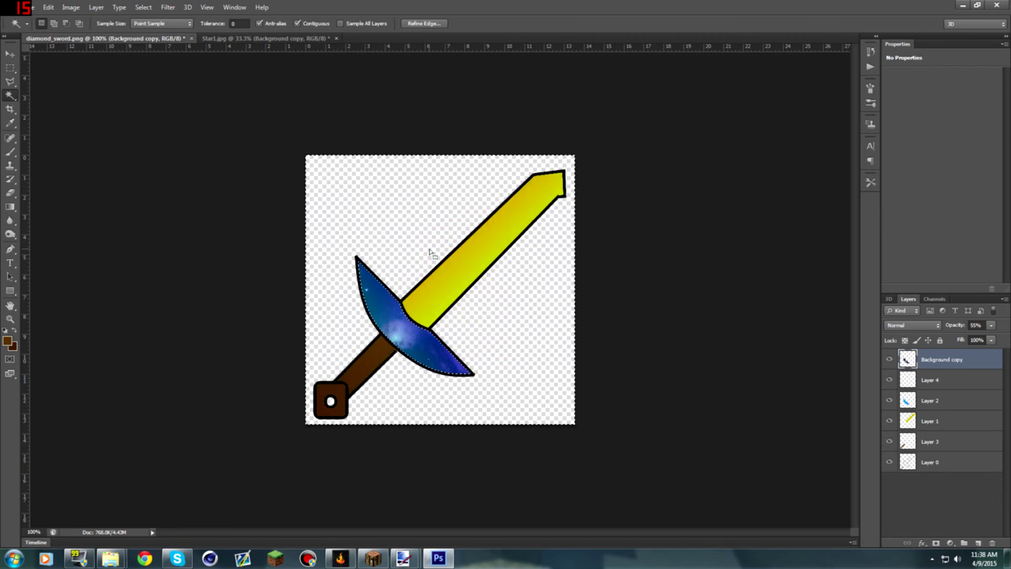
key("ctrl+d")
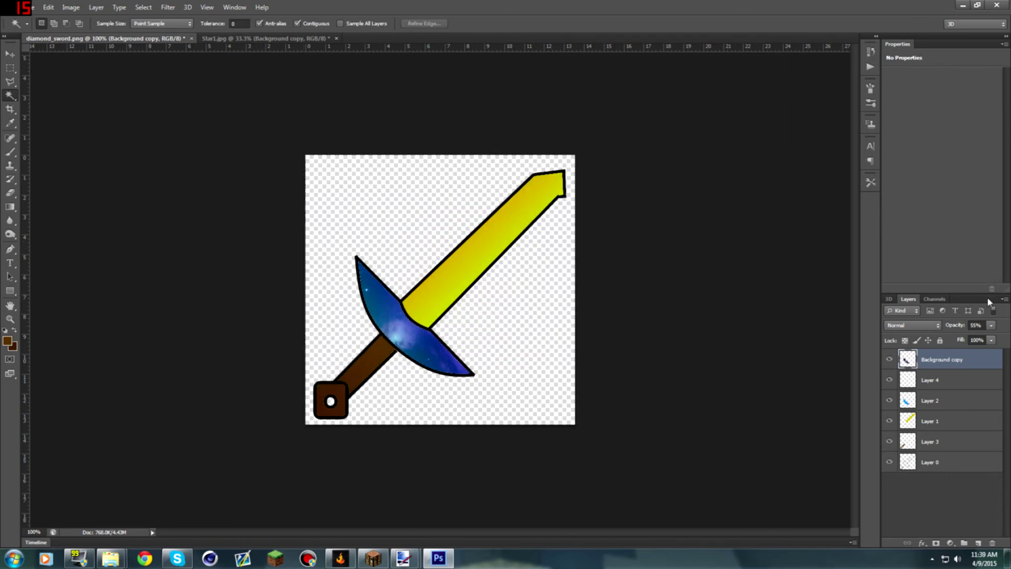
left_click(991, 326)
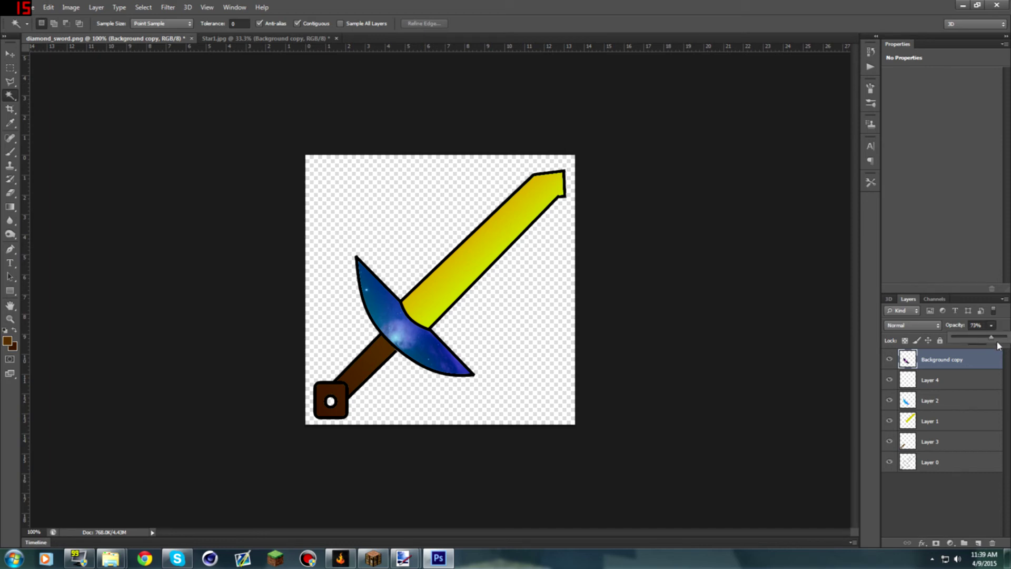
left_click_drag(999, 344, 999, 346)
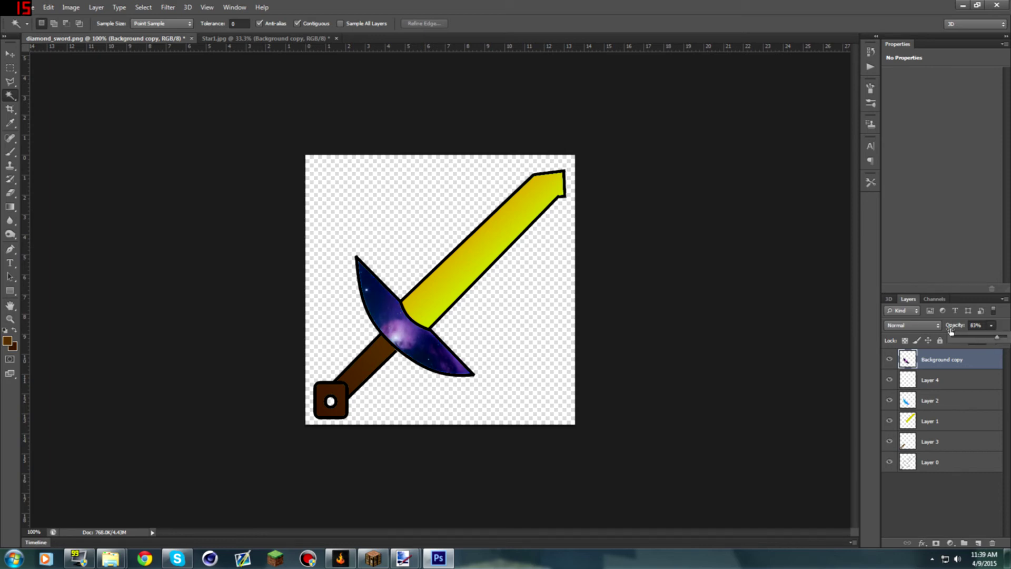
Try the Soft Light blend mode on the nebula layer and return it to Normal
left_click(921, 327)
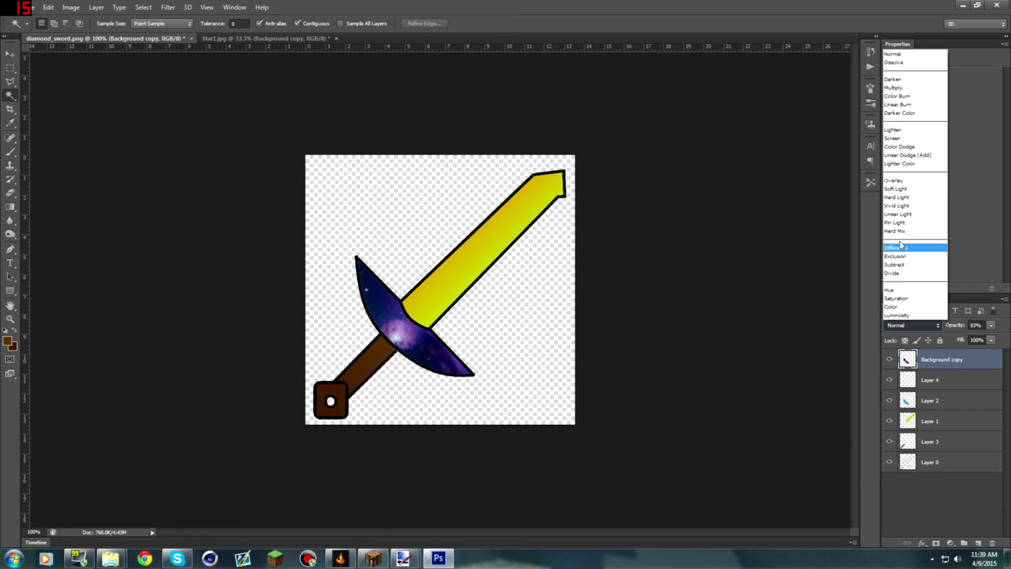
left_click(897, 189)
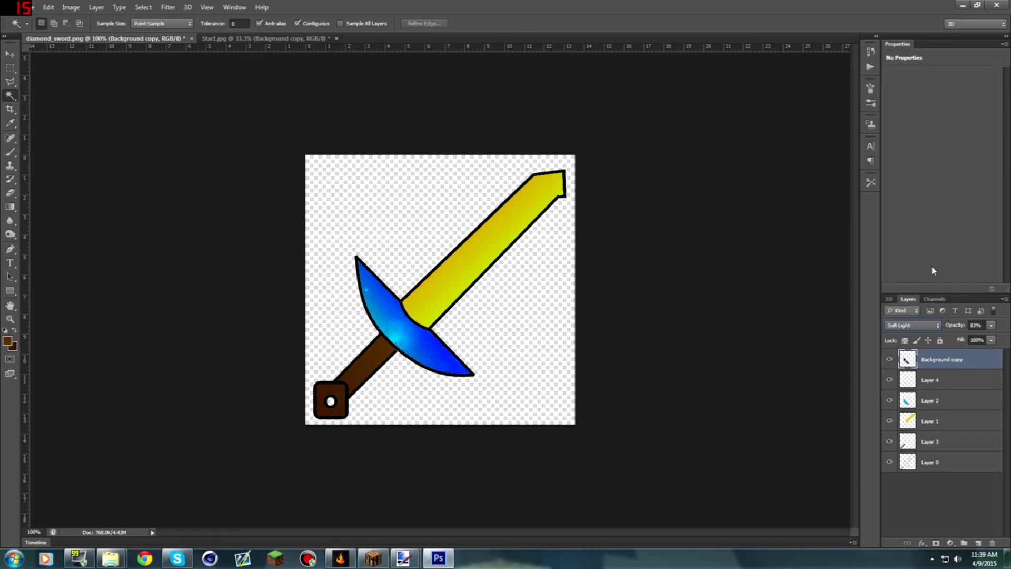
left_click(910, 325)
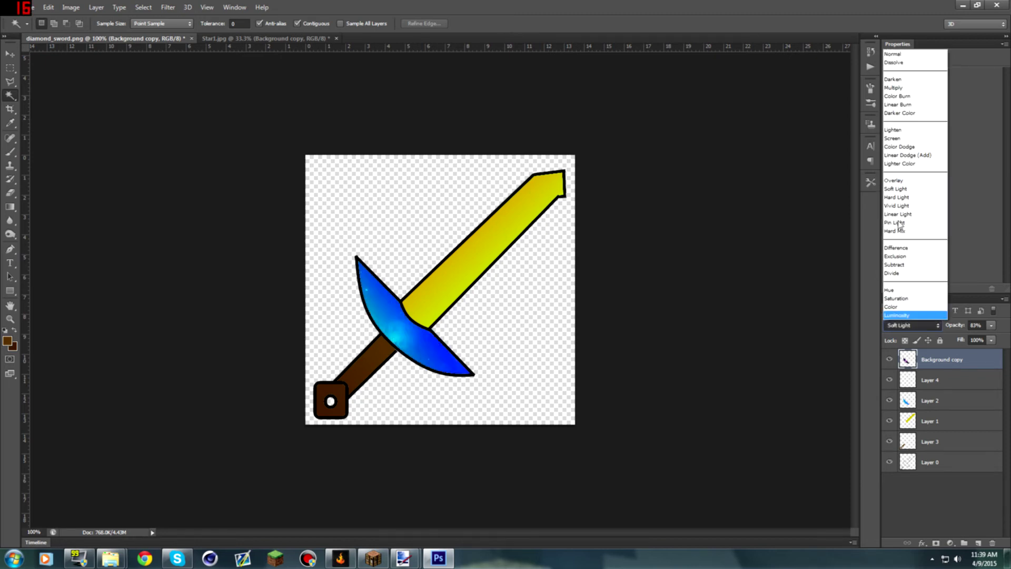
left_click(907, 55)
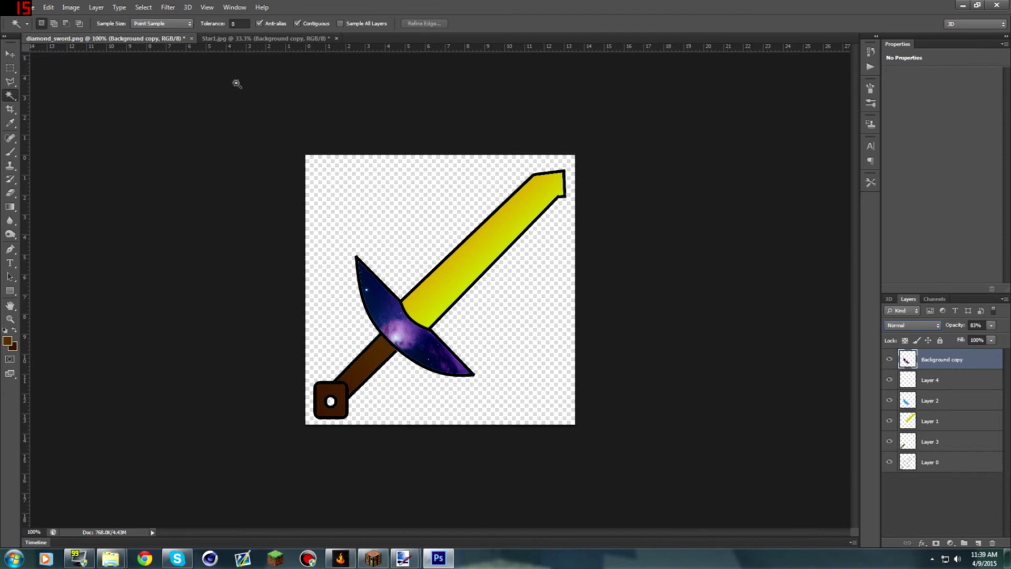
Open the WoodBark image from the Backgrounds folder inside GFX in the Pictures library, and maximize the program window
mouse_move(428, 7)
left_mouse_down()
mouse_move(443, 17)
mouse_move(162, 31)
mouse_move(141, 14)
left_mouse_up()
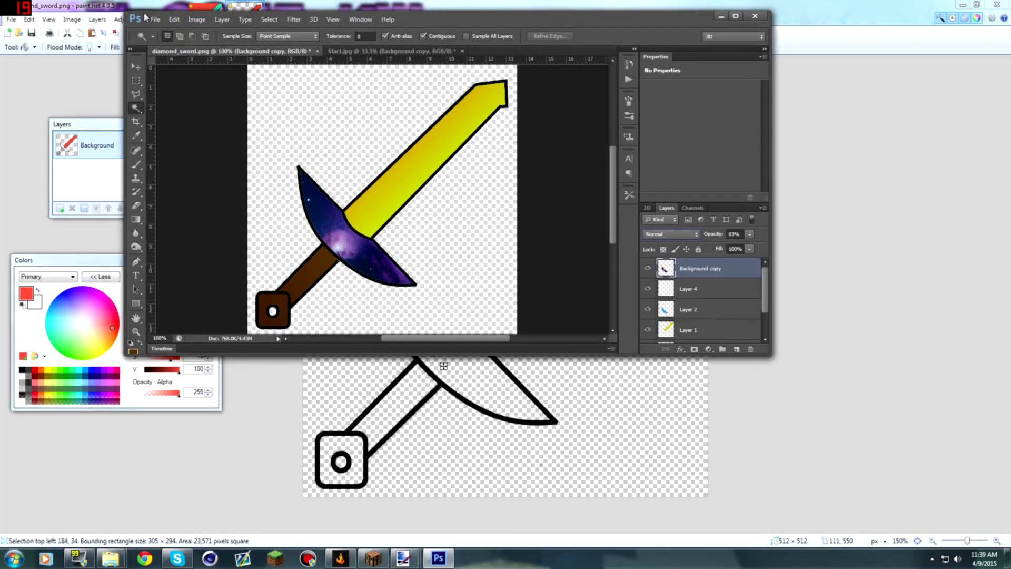
left_click(155, 19)
left_click(164, 42)
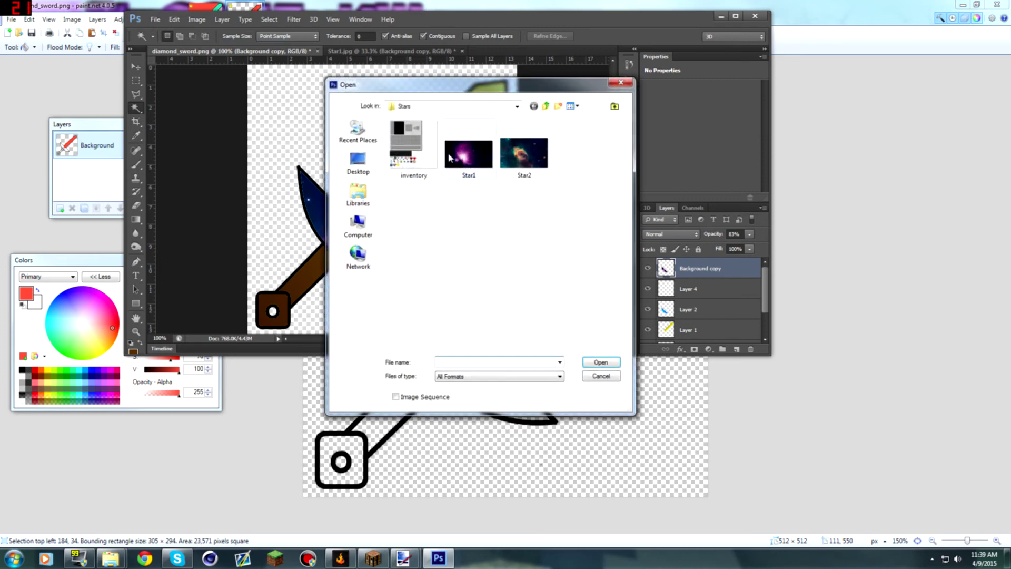
left_click(358, 195)
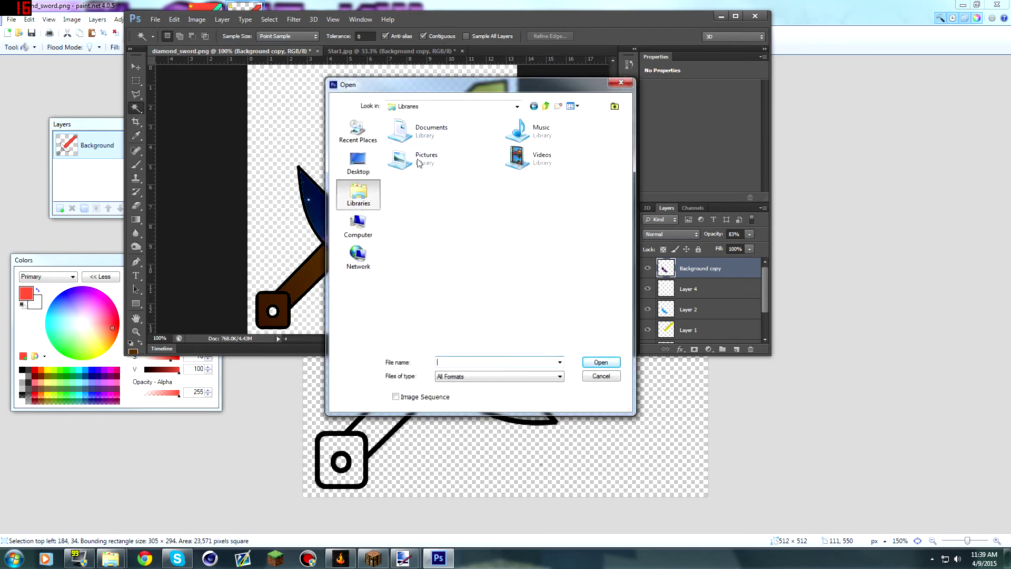
double_click(420, 160)
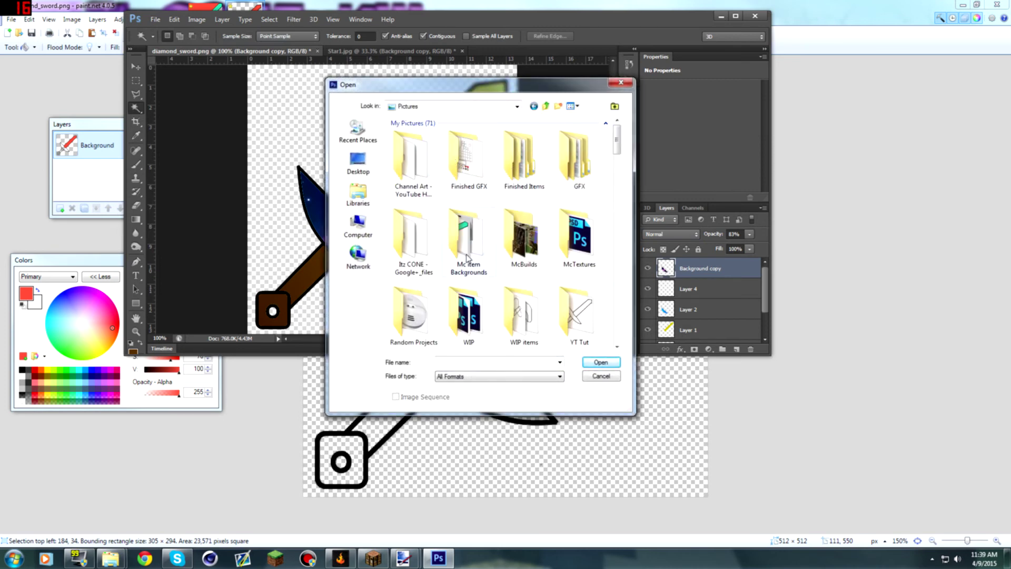
mouse_move(618, 146)
left_mouse_down()
mouse_move(620, 327)
mouse_move(614, 138)
left_mouse_up()
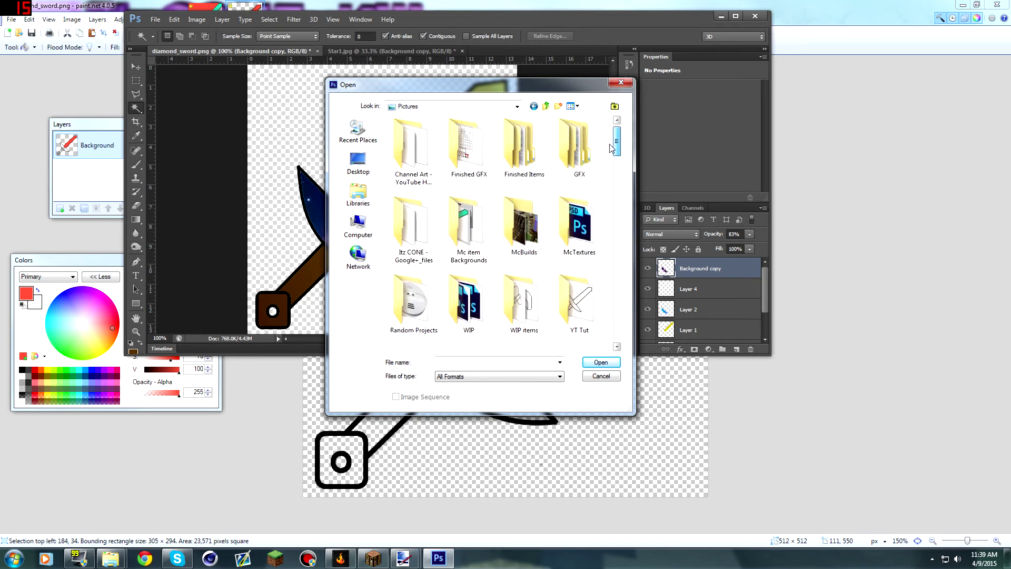
double_click(579, 153)
double_click(468, 158)
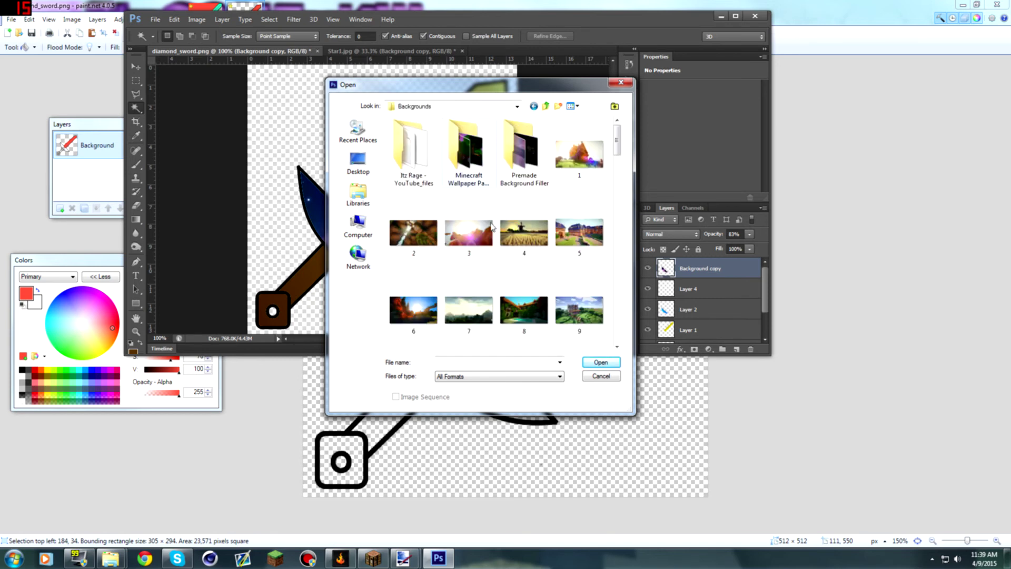
left_click_drag(616, 152, 627, 330)
double_click(577, 268)
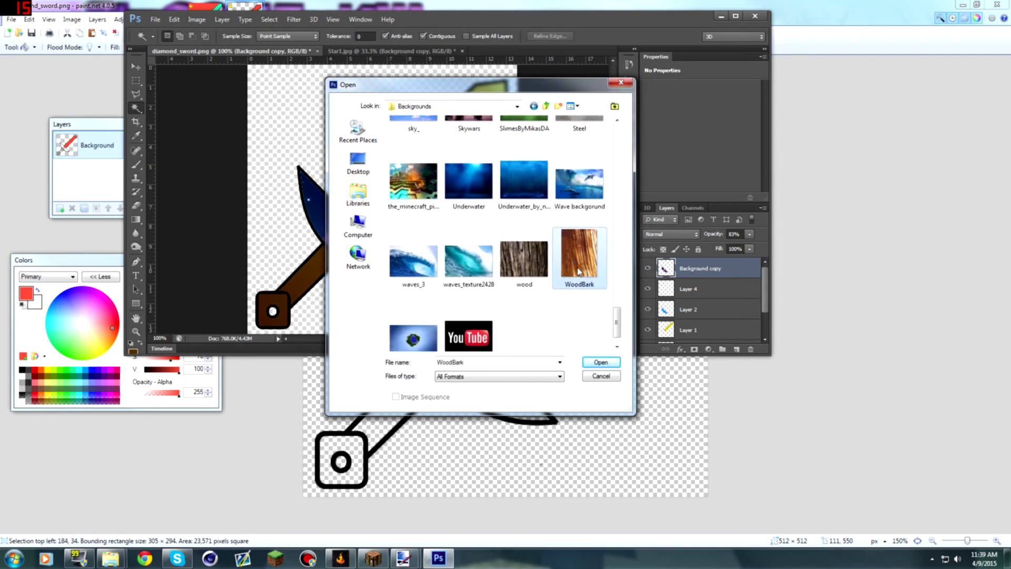
left_click_drag(444, 16, 434, 5)
double_click(435, 5)
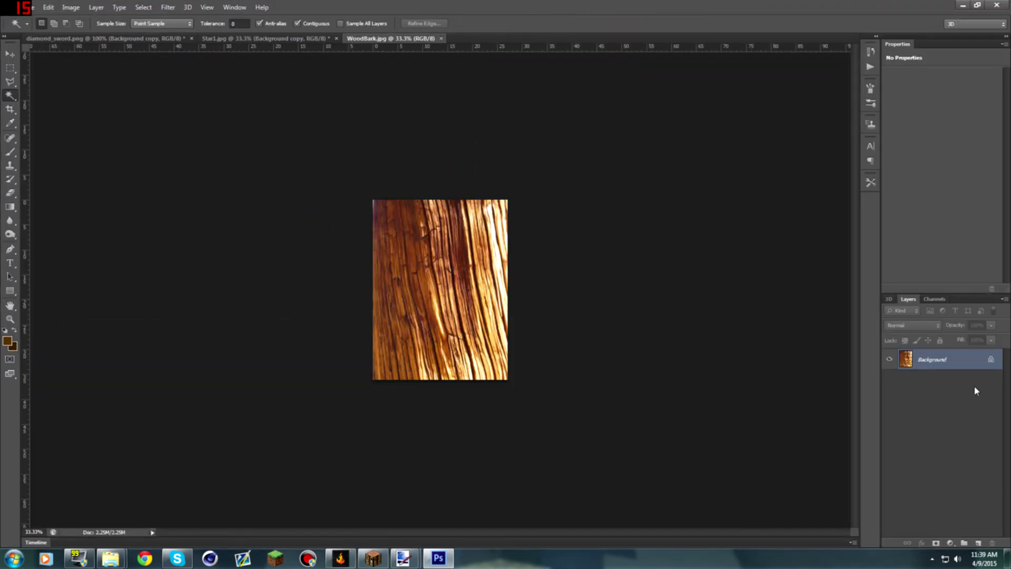
Duplicate the WoodBark background layer and move the copy into the diamond_sword.png document
left_click_drag(958, 370, 978, 543)
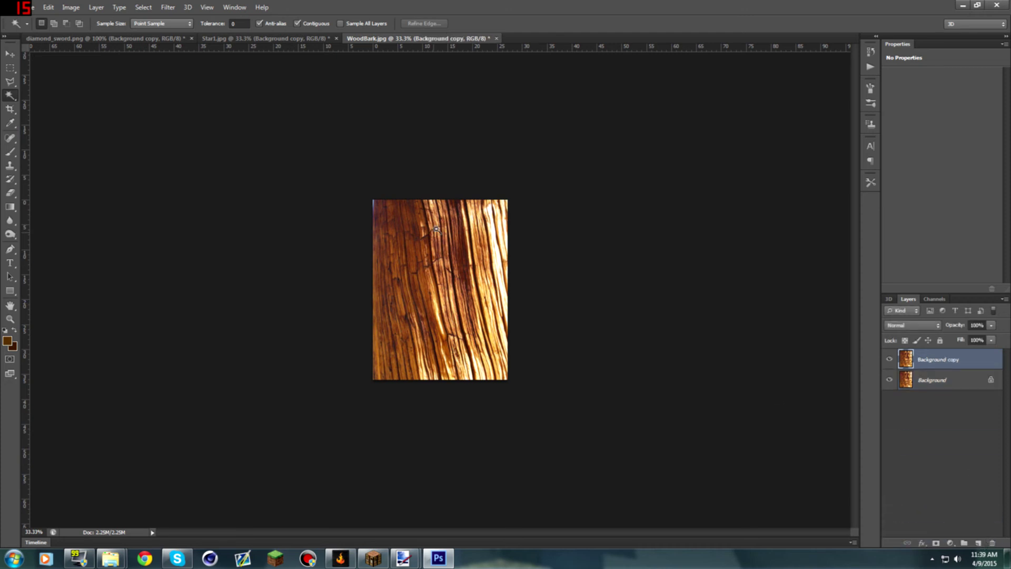
left_click(11, 54)
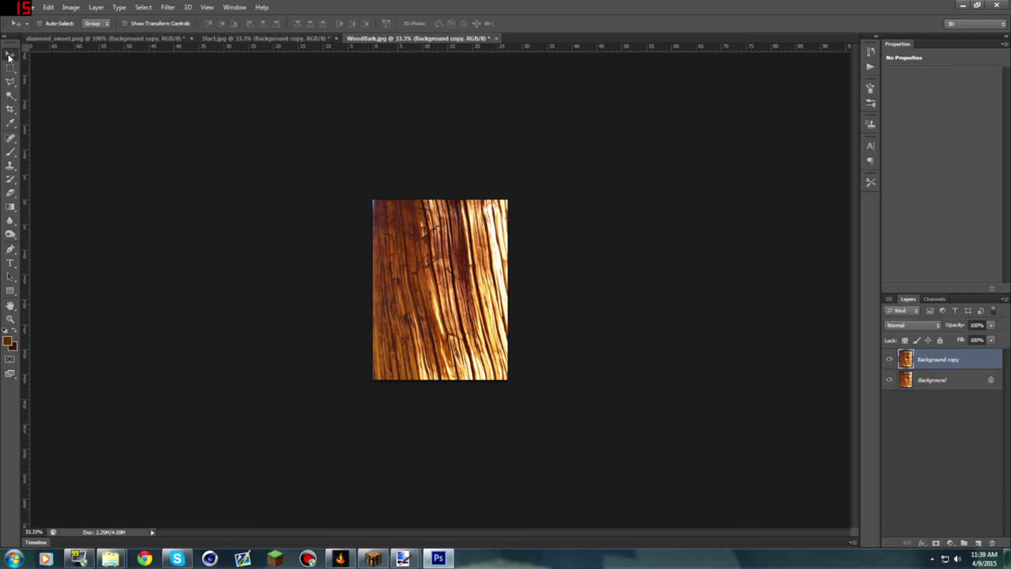
mouse_move(929, 372)
left_mouse_down()
mouse_move(677, 368)
mouse_move(790, 371)
mouse_move(957, 342)
mouse_move(939, 364)
left_mouse_up()
mouse_move(448, 288)
left_mouse_down()
mouse_move(398, 111)
mouse_move(319, 44)
mouse_move(435, 300)
mouse_move(246, 99)
mouse_move(162, 31)
mouse_move(472, 318)
mouse_move(454, 289)
left_mouse_up()
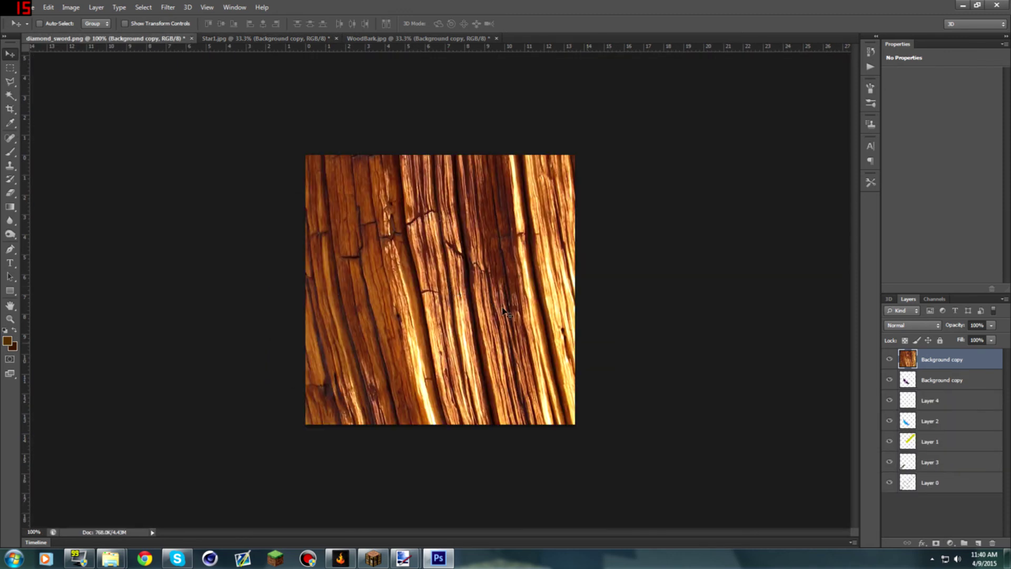
Scale the wood layer to about 34%, rotate it about 54° and place it over the sword's handle and pommel
key("ctrl+t")
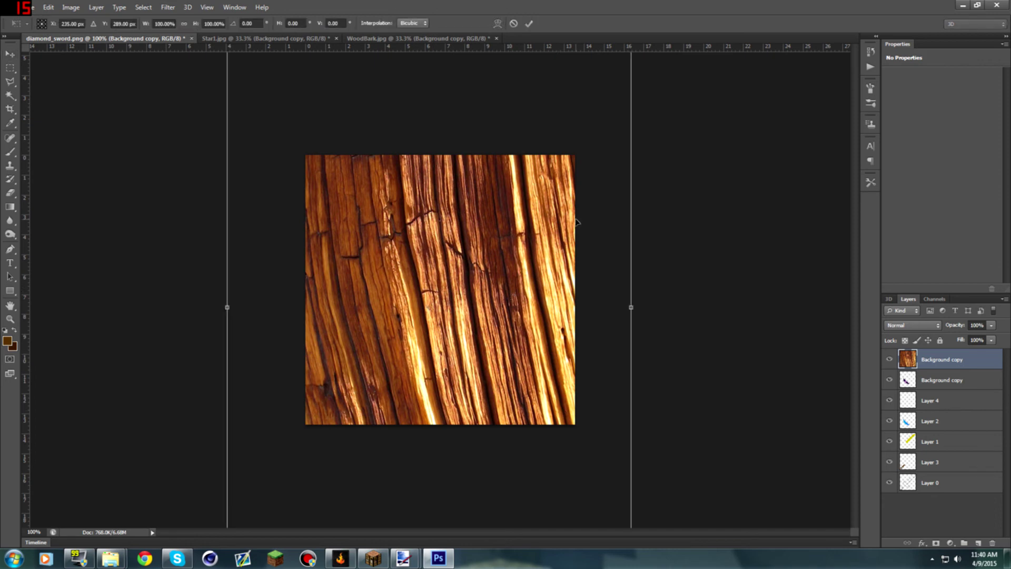
key("ctrl+minus")
left_click_drag(522, 180, 414, 339)
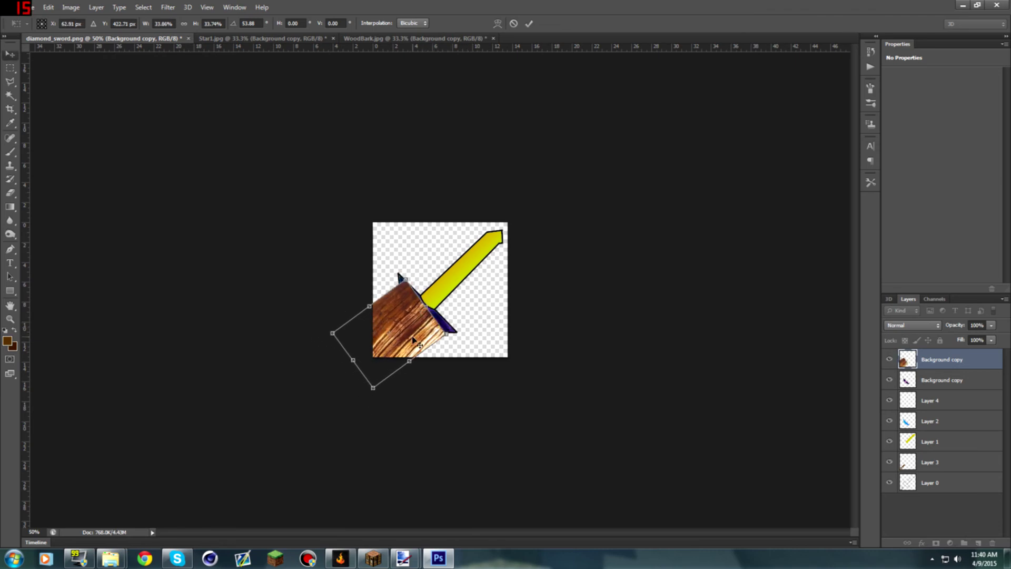
key("Return")
key("ctrl+plus")
key("ctrl+plus")
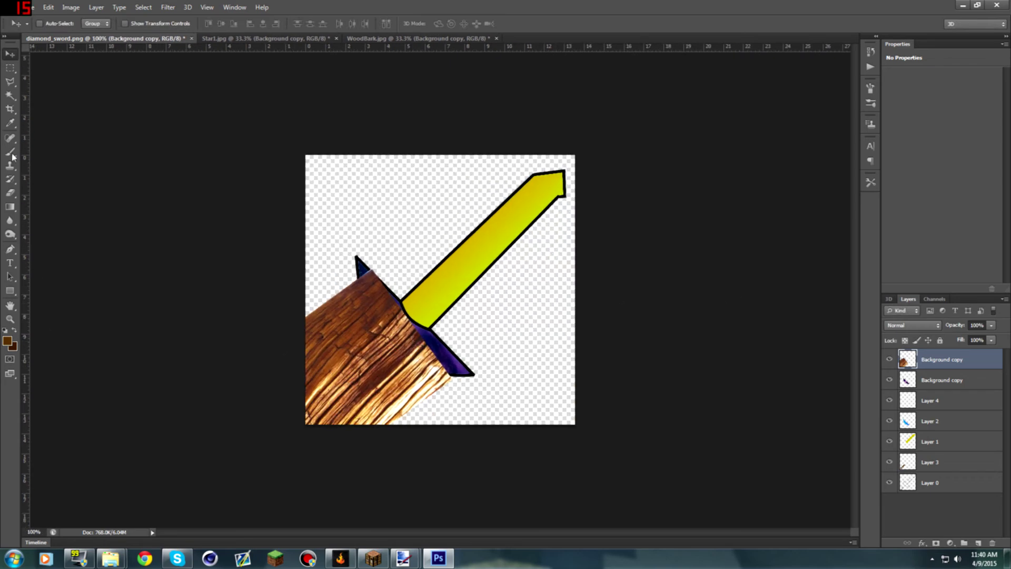
Hide the wood layer and select the handle and pommel interiors on Layer 0 with the Magic Wand
left_click(10, 95)
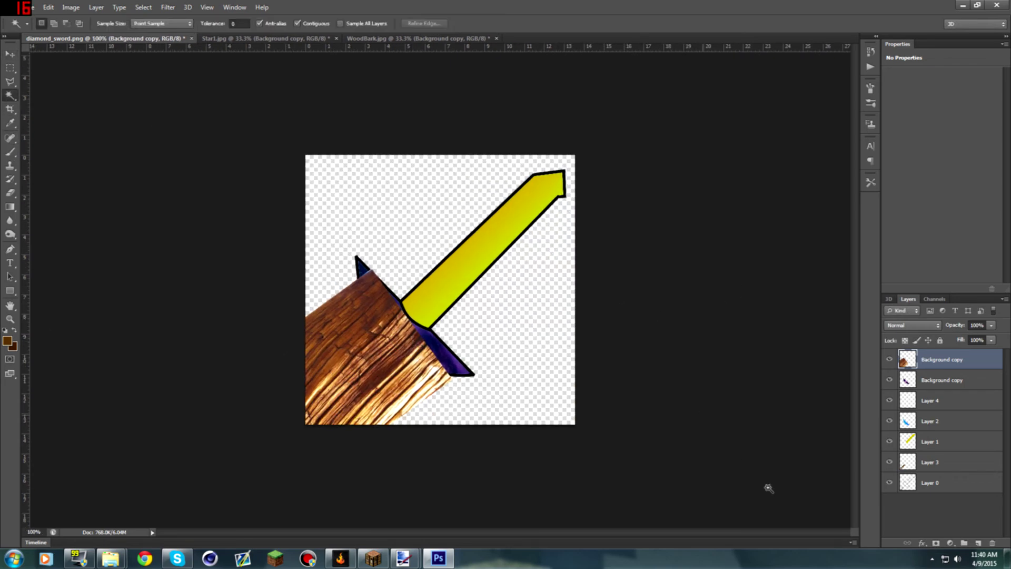
left_click(939, 488)
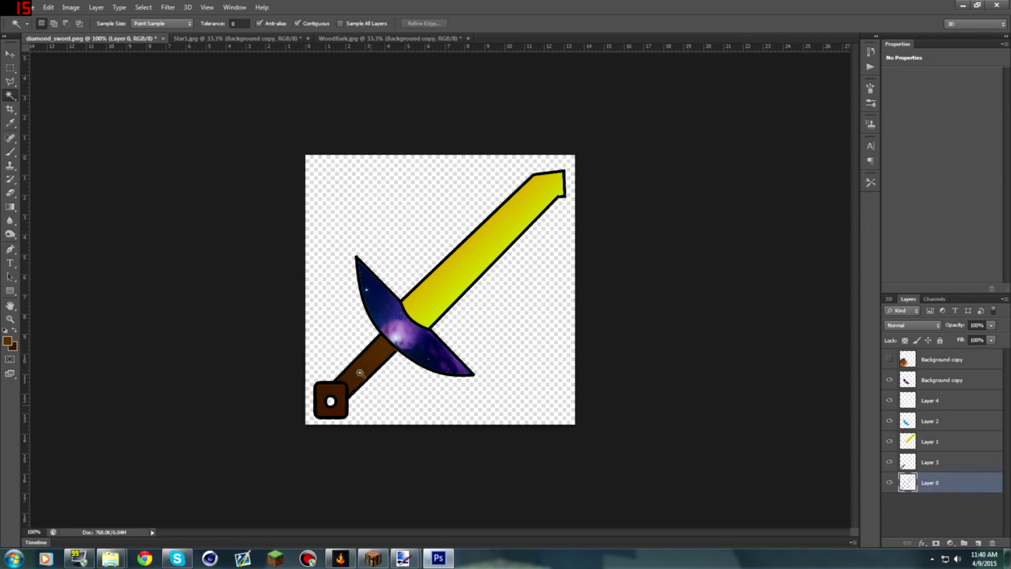
left_click(360, 373)
left_click(321, 403, "shift")
left_click(368, 397)
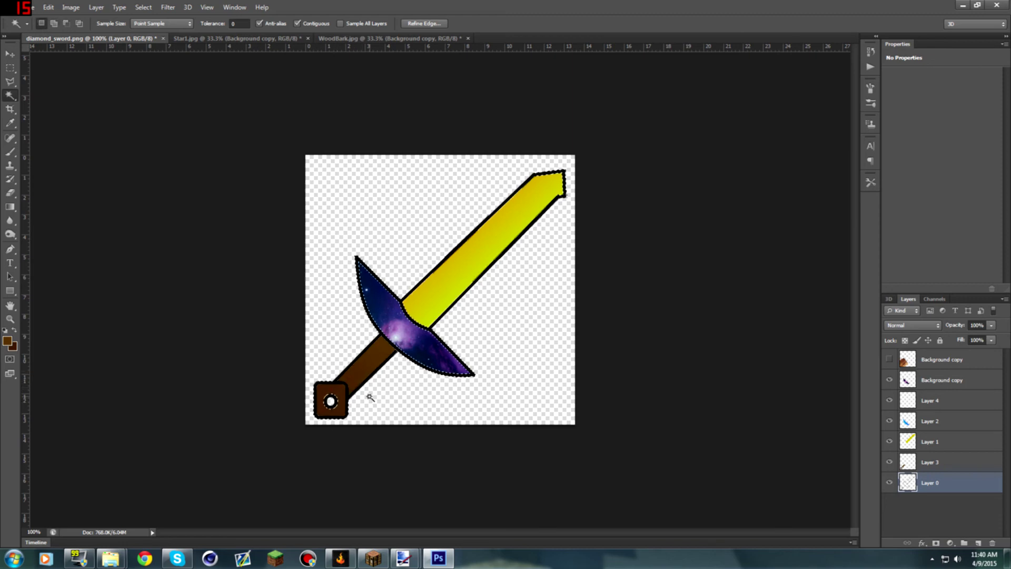
key("ctrl+d")
left_click(365, 360, "shift")
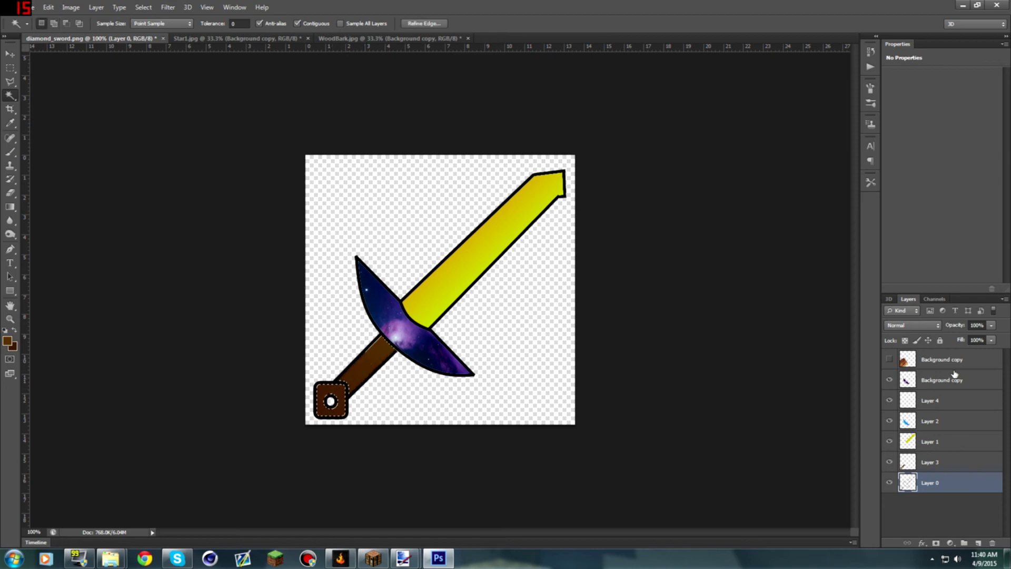
Show the wood layer again, delete everything on it outside the handle and pommel, and clear the selection
left_click(889, 359)
left_click(945, 362)
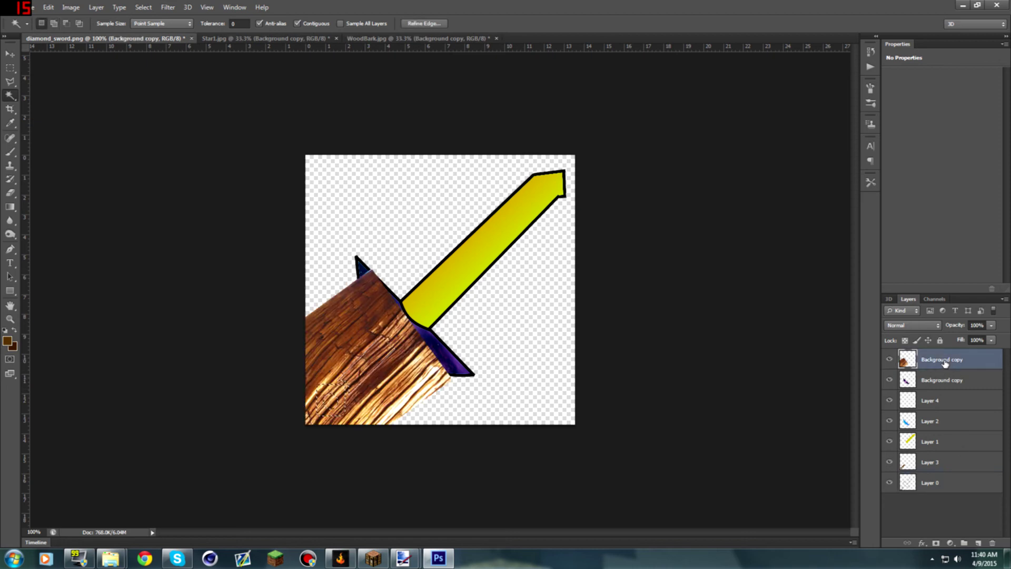
right_click(422, 379)
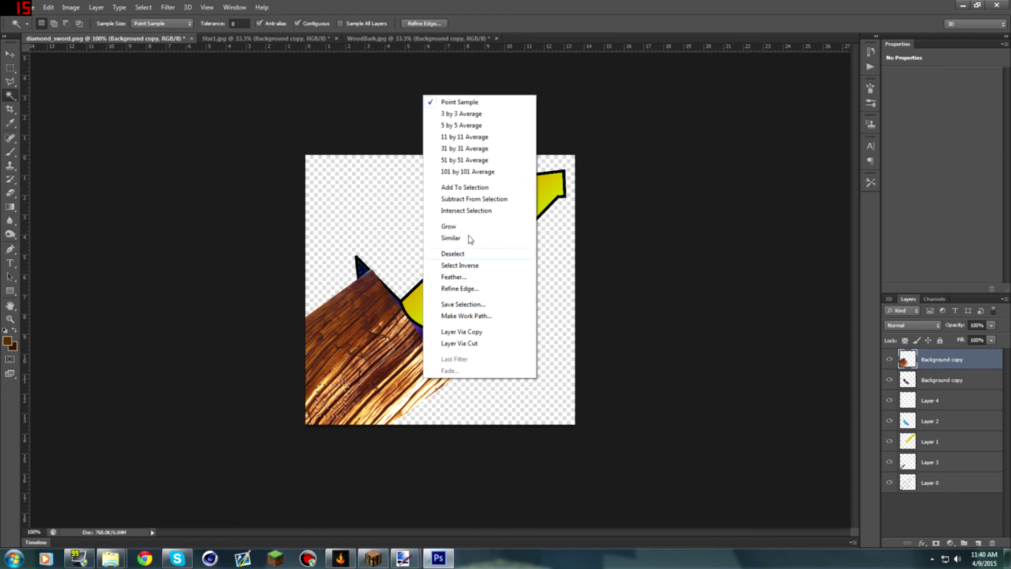
left_click(475, 265)
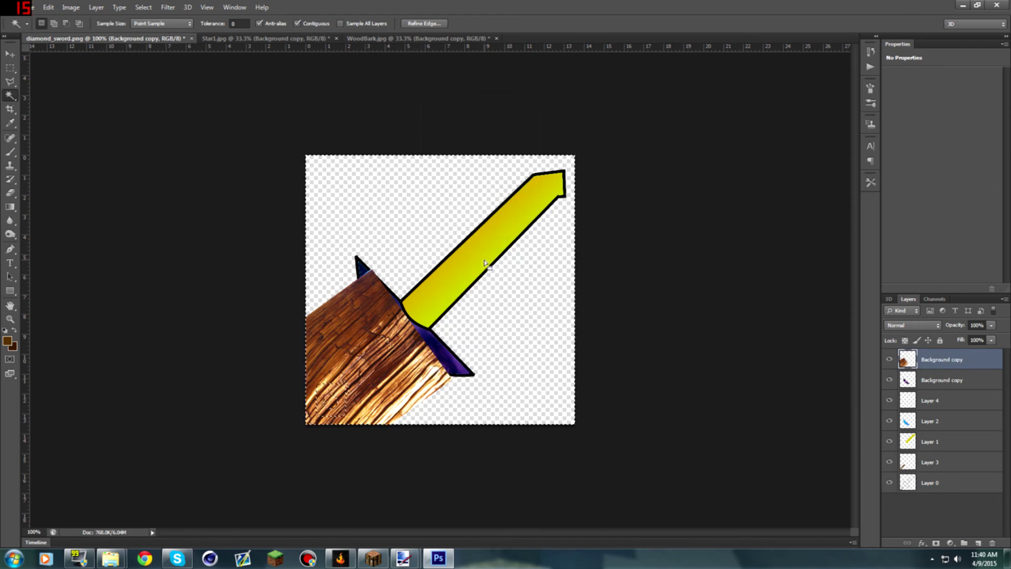
key("Delete")
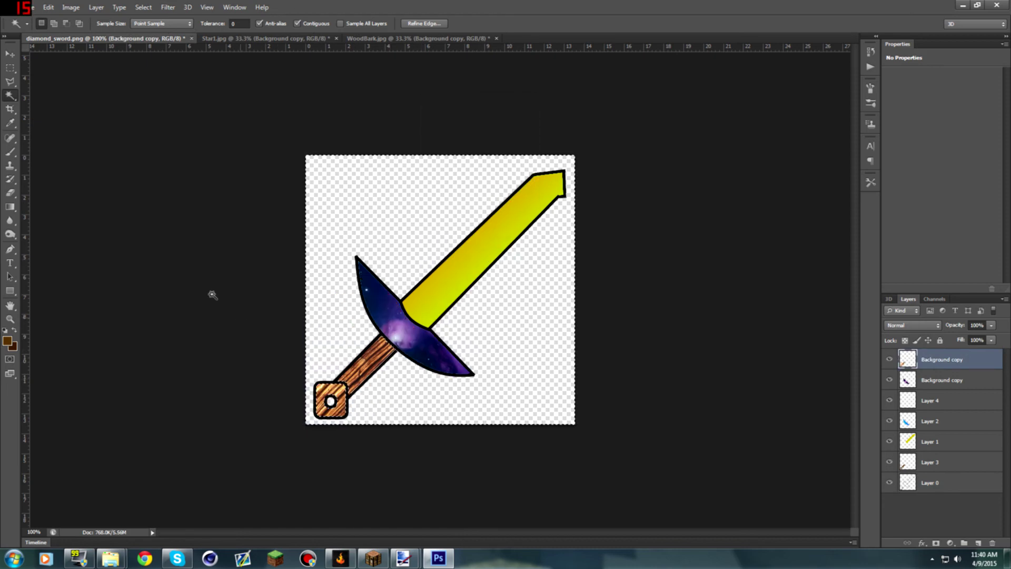
key("ctrl+d")
Set the wood layer's opacity to 36% and switch to the Move tool
left_click(990, 325)
left_click_drag(975, 340, 958, 341)
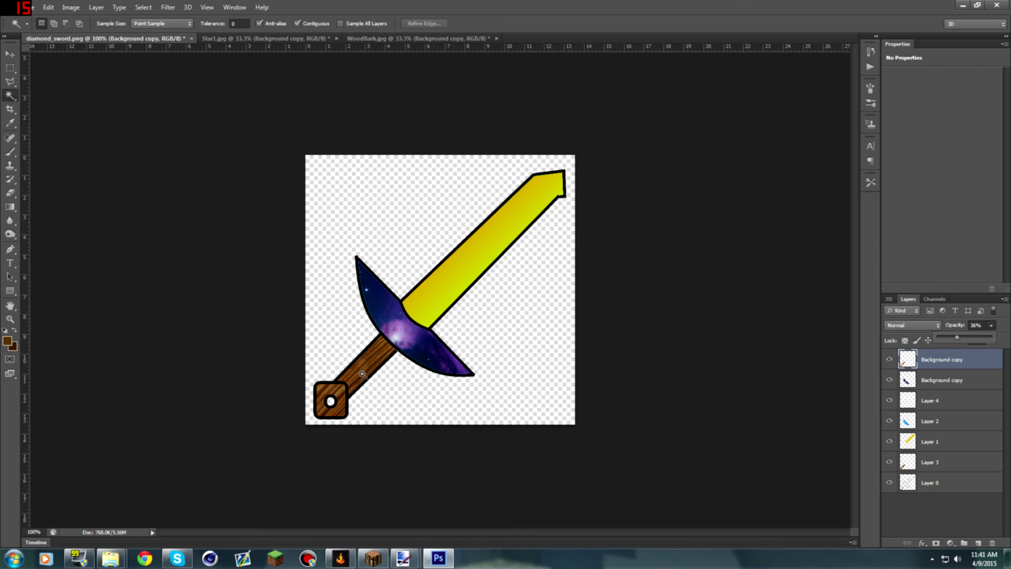
left_click(10, 54)
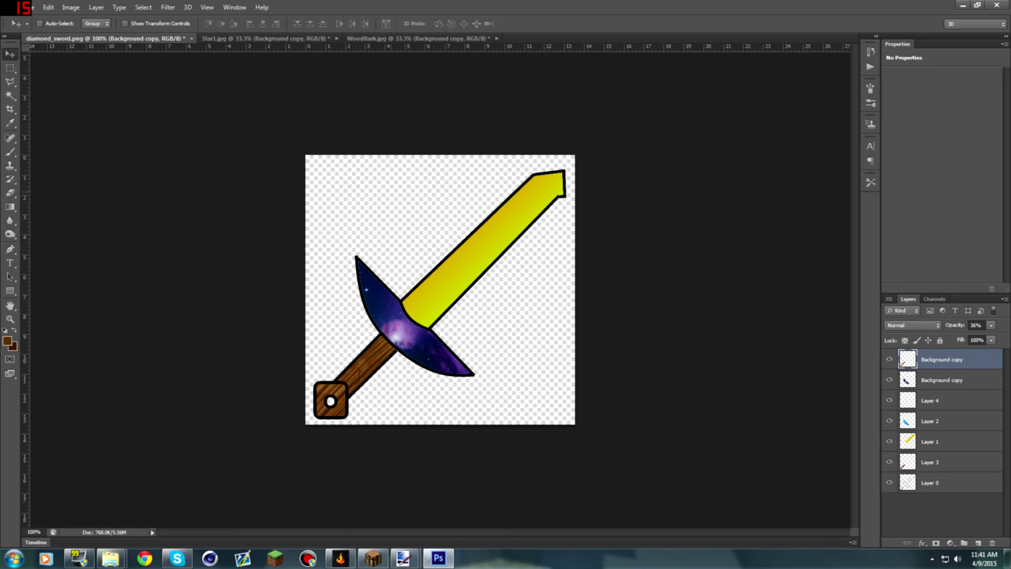
Save the sword as diamond_sword.png in the YT Tut folder, replacing the existing file, with Smallest / Slow compression and no interlacing
double_click(485, 11)
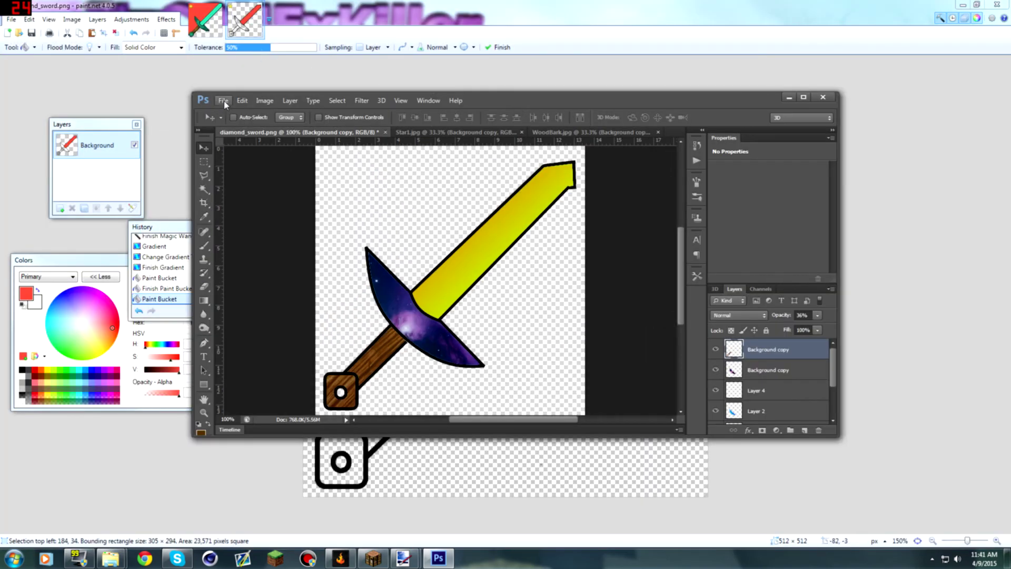
left_click(225, 101)
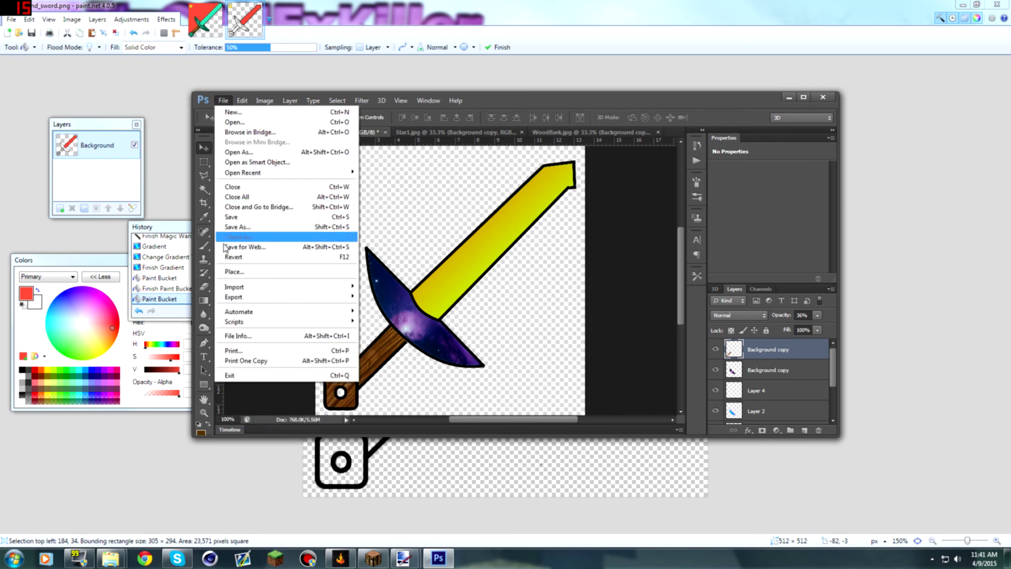
left_click(235, 227)
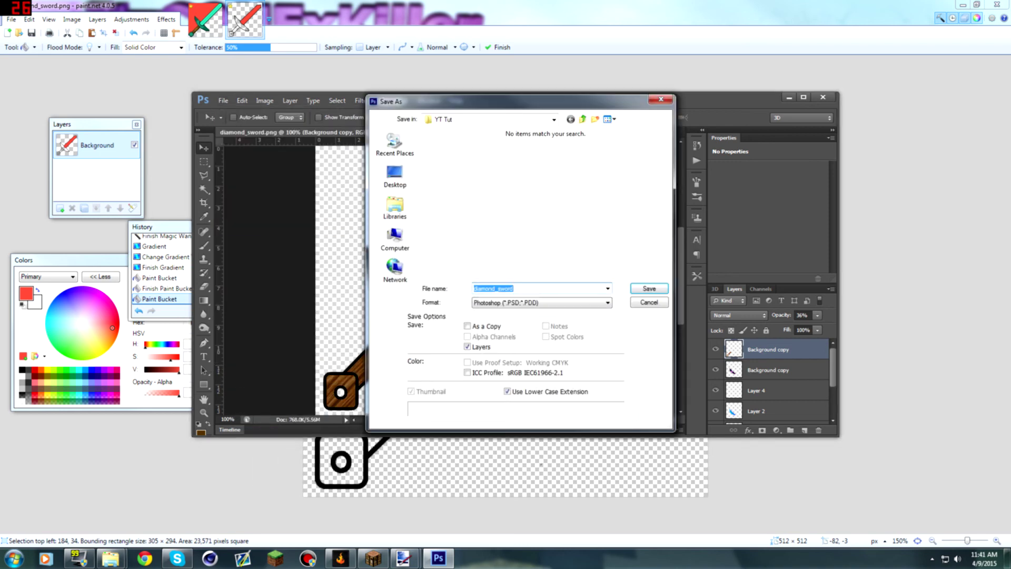
left_click(529, 303)
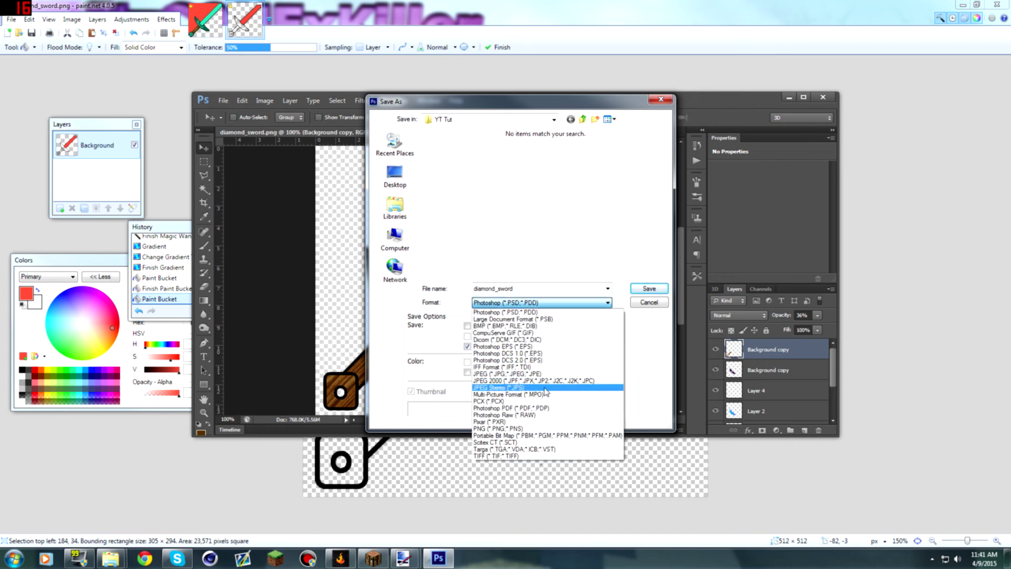
left_click(509, 430)
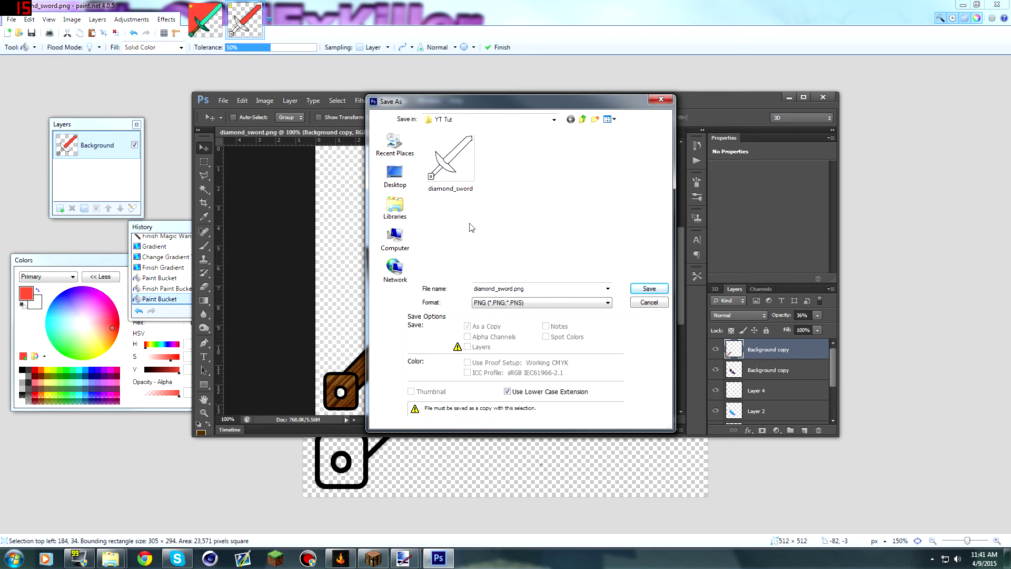
left_click(663, 291)
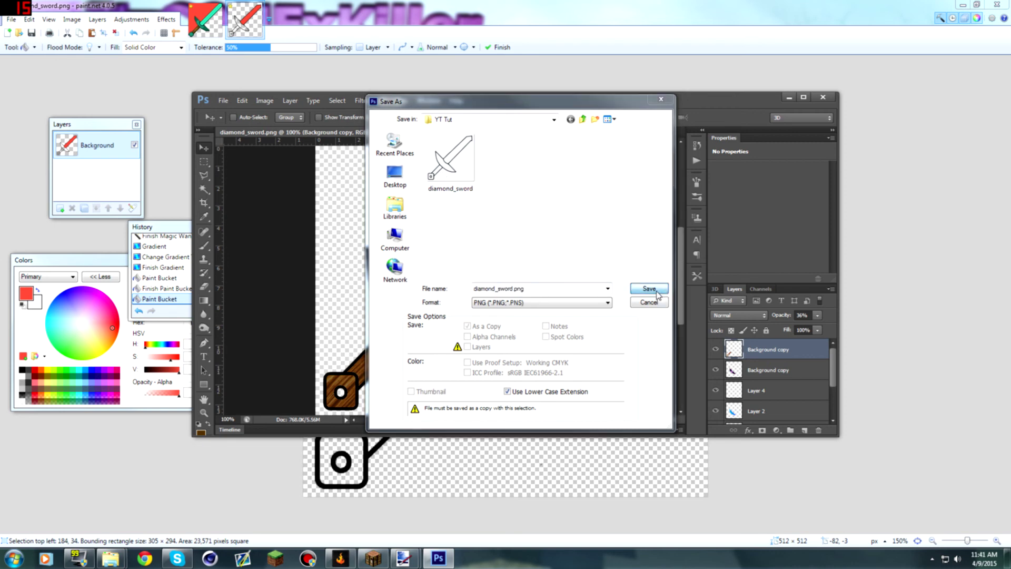
left_click(454, 202)
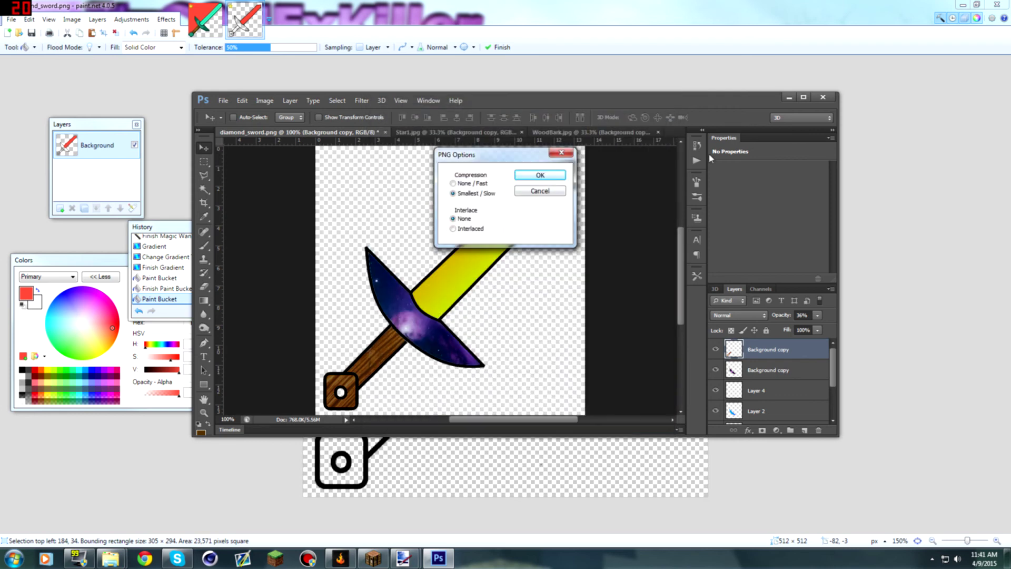
left_click(541, 175)
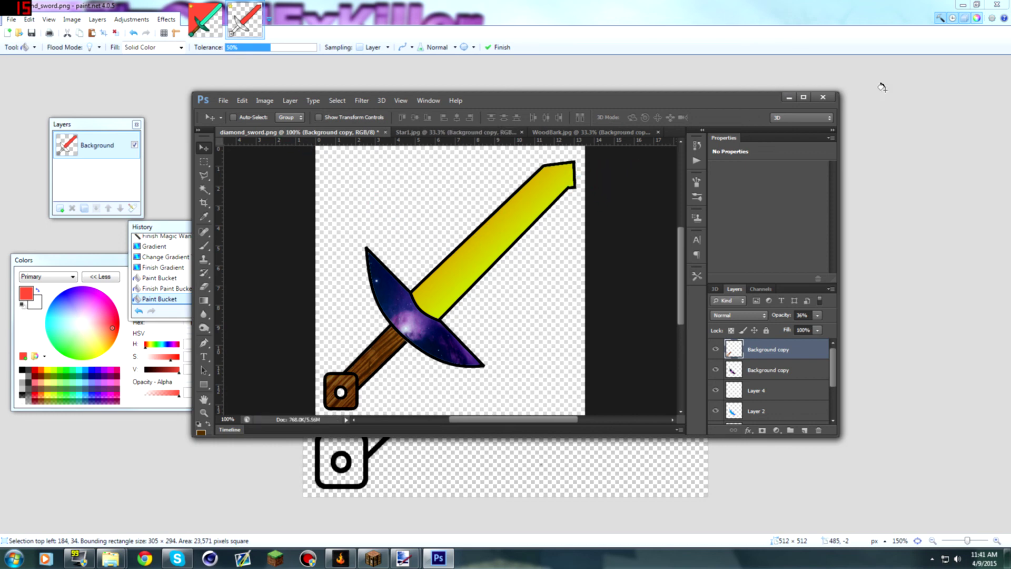
Minimize the open editors, switch to the running Minecraft 1.7.10 window and bring up its game menu
left_click(789, 97)
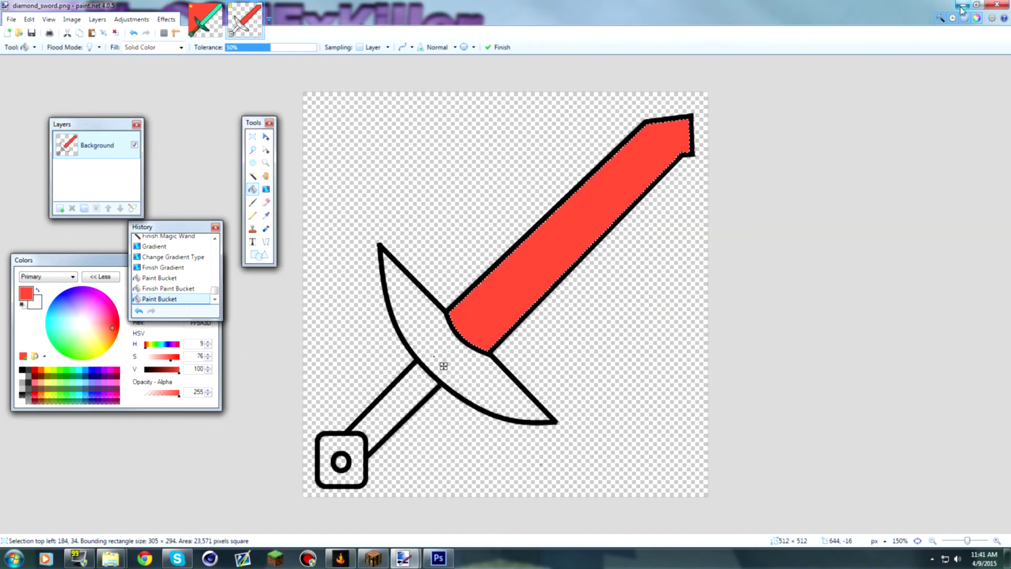
key("super+d")
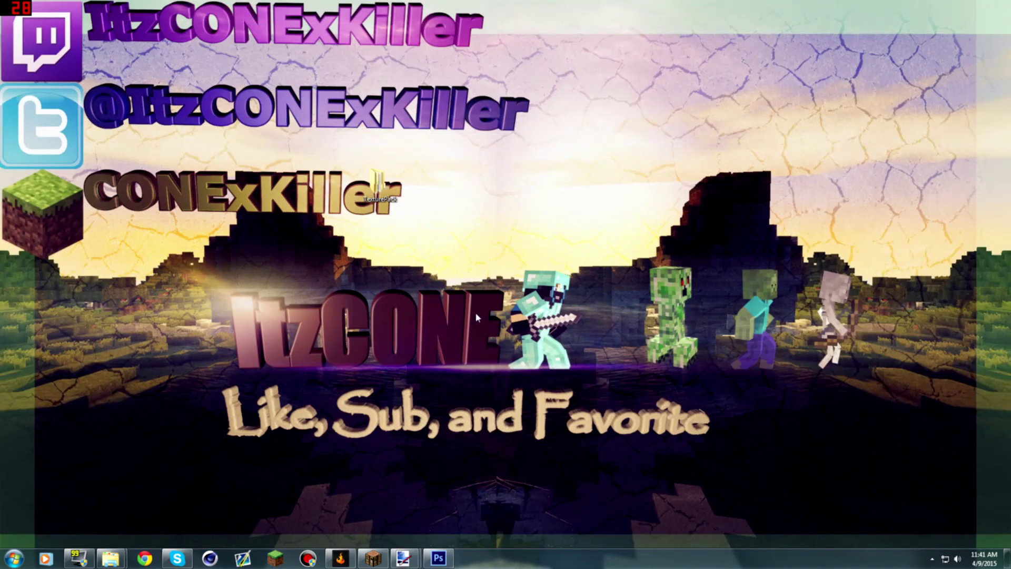
left_click(373, 558)
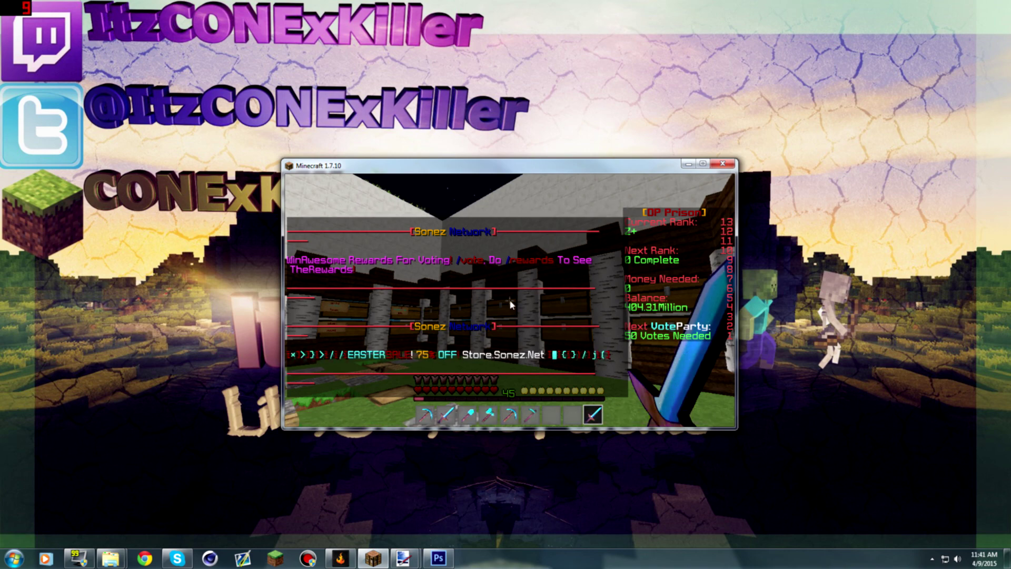
key("e")
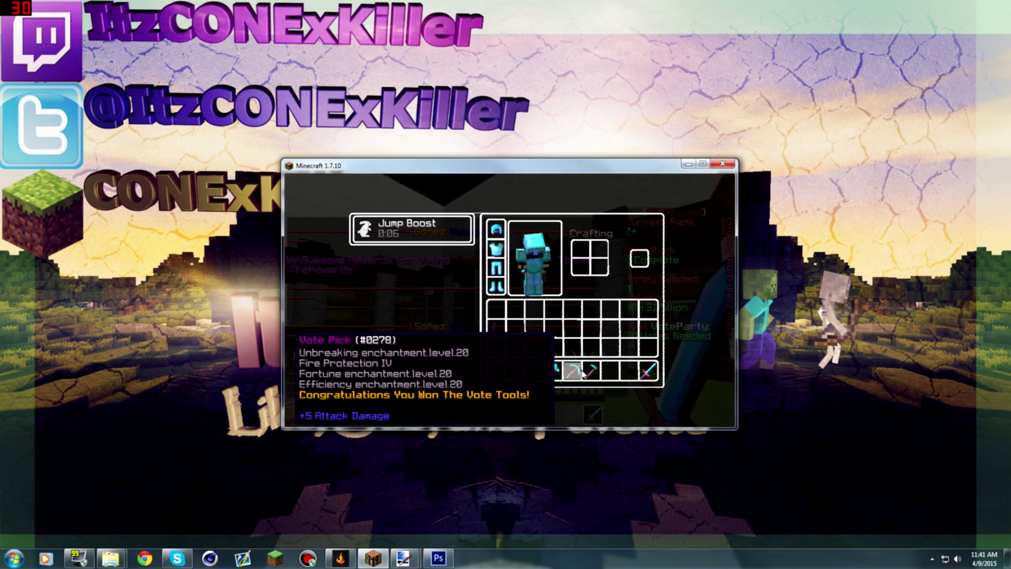
key("Escape")
key("Escape")
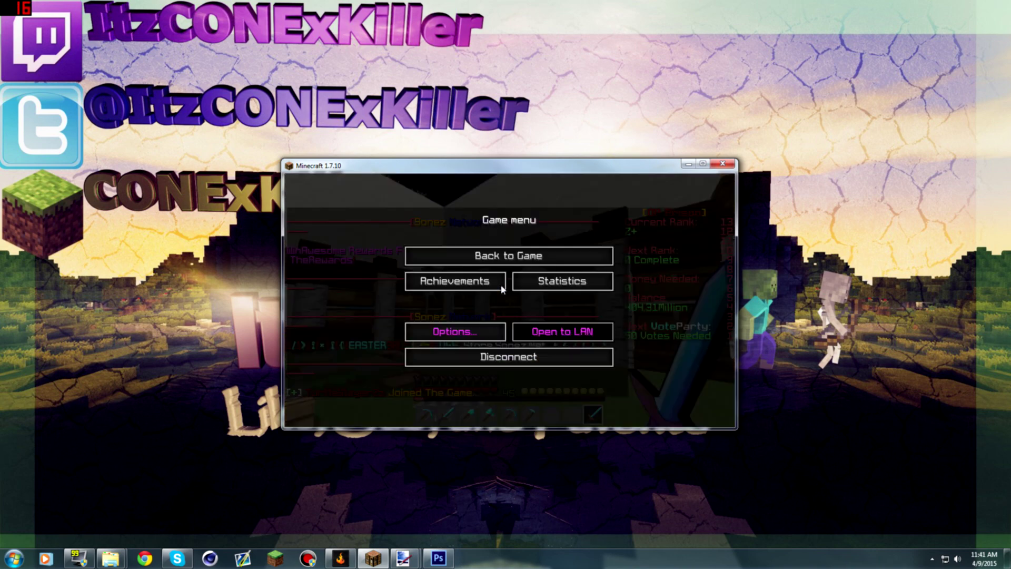
Go to Minecraft's resource pack options and open the resource pack folder
left_click(466, 337)
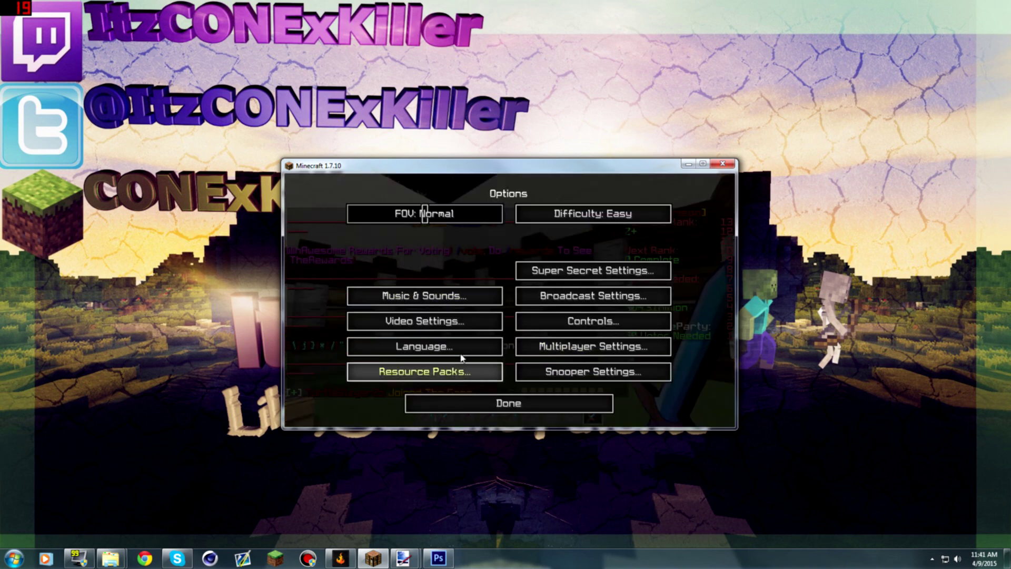
left_click(463, 359)
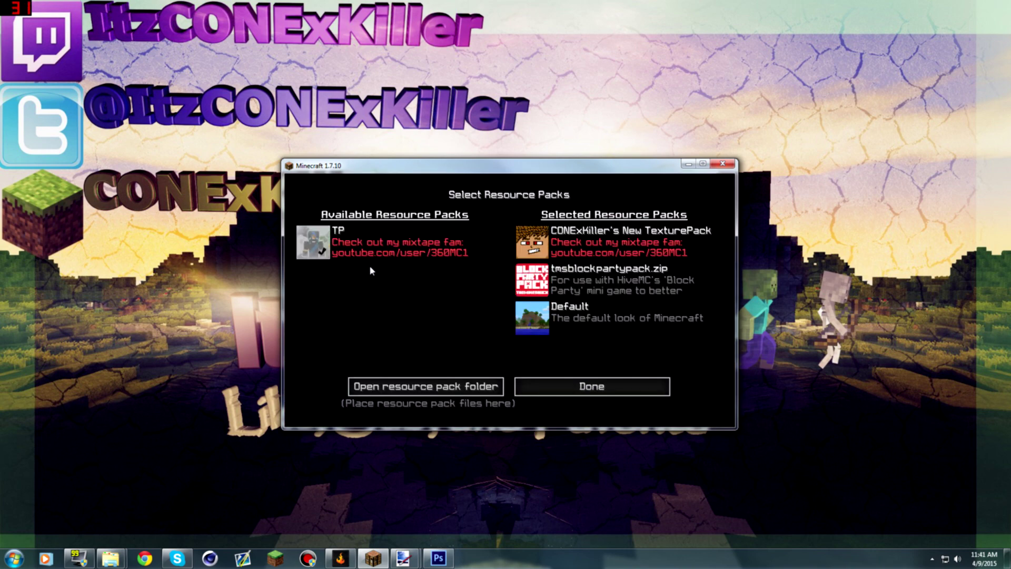
mouse_move(558, 246)
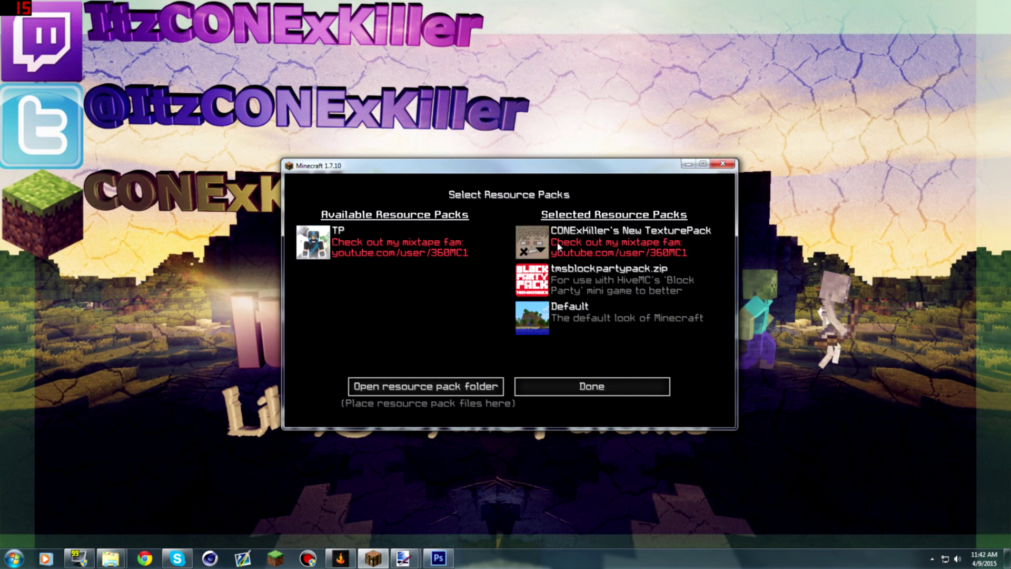
left_click(447, 388)
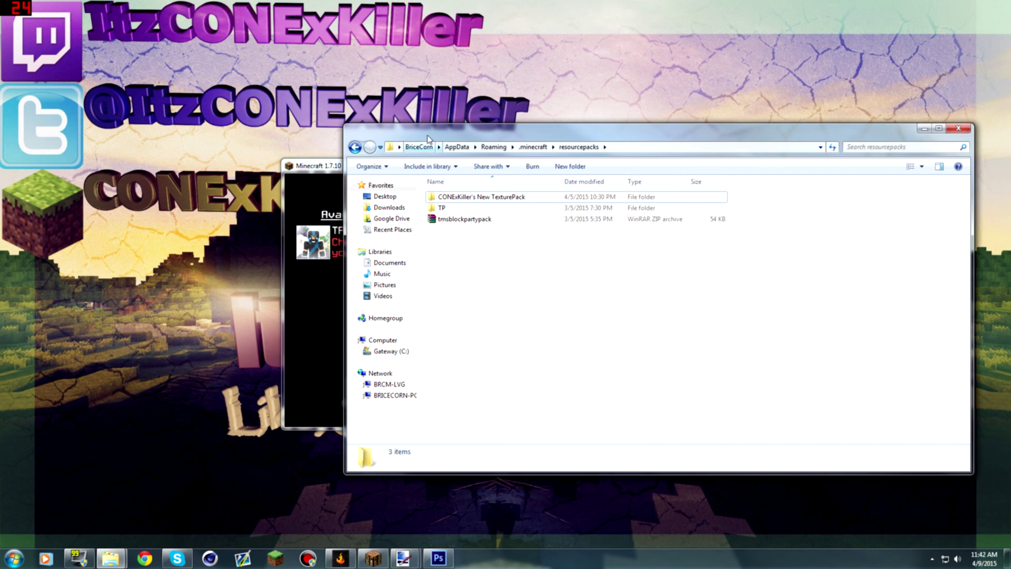
Browse into CONExKiller's New TexturePack to assets, minecraft, textures, items and reposition the folder window
left_click_drag(375, 138, 515, 158)
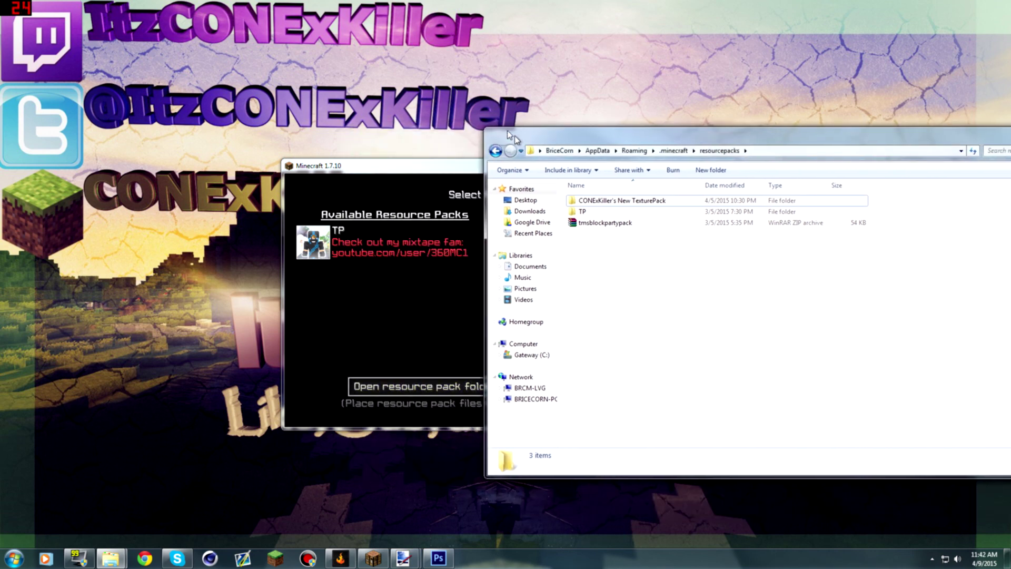
double_click(568, 196)
double_click(601, 196)
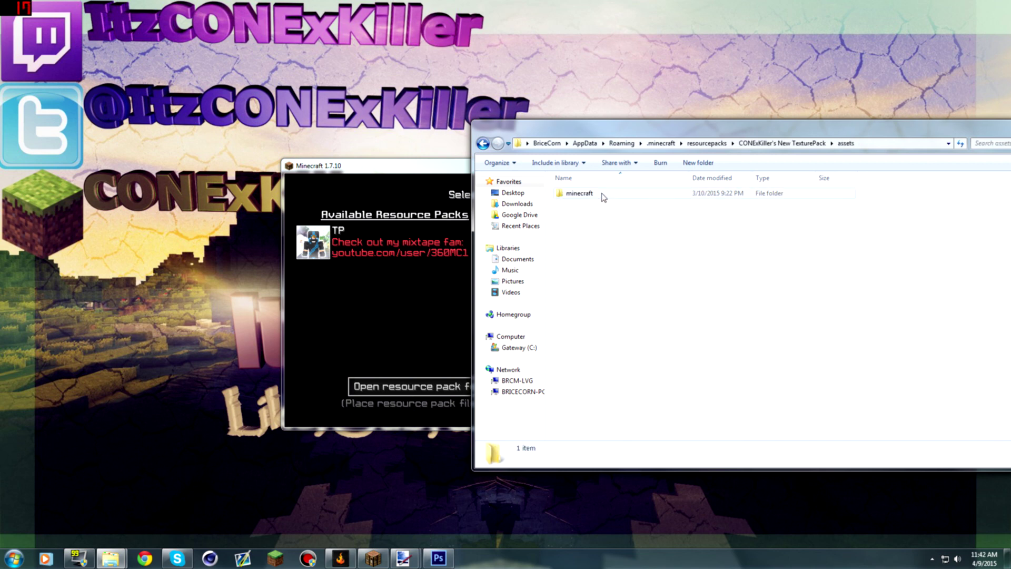
double_click(600, 195)
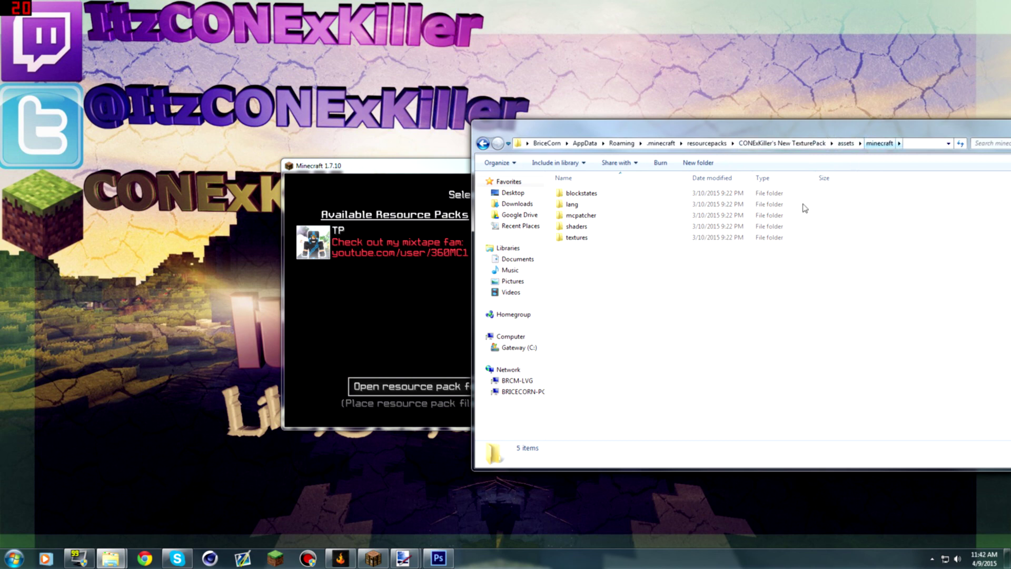
double_click(574, 237)
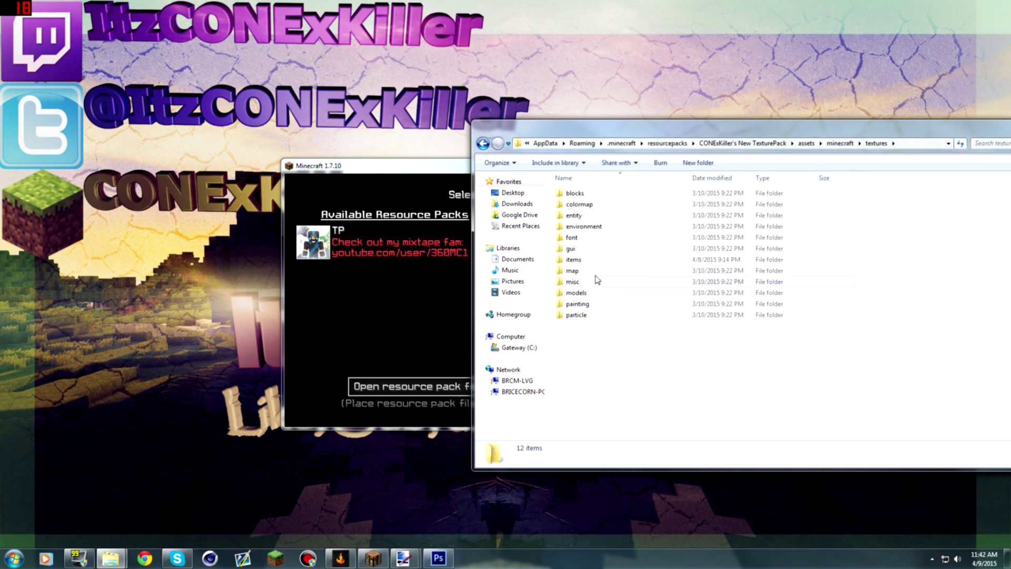
double_click(585, 260)
left_click_drag(752, 126, 697, 101)
Open the YT Tut folder of the Pictures library in a second window and copy the finished diamond_sword image
right_click(111, 557)
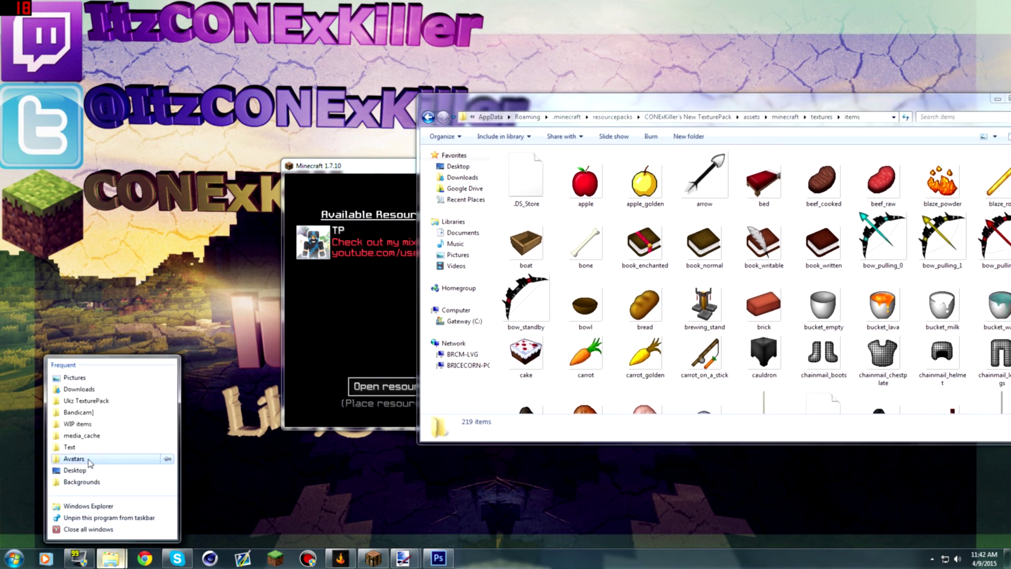
left_click(92, 427)
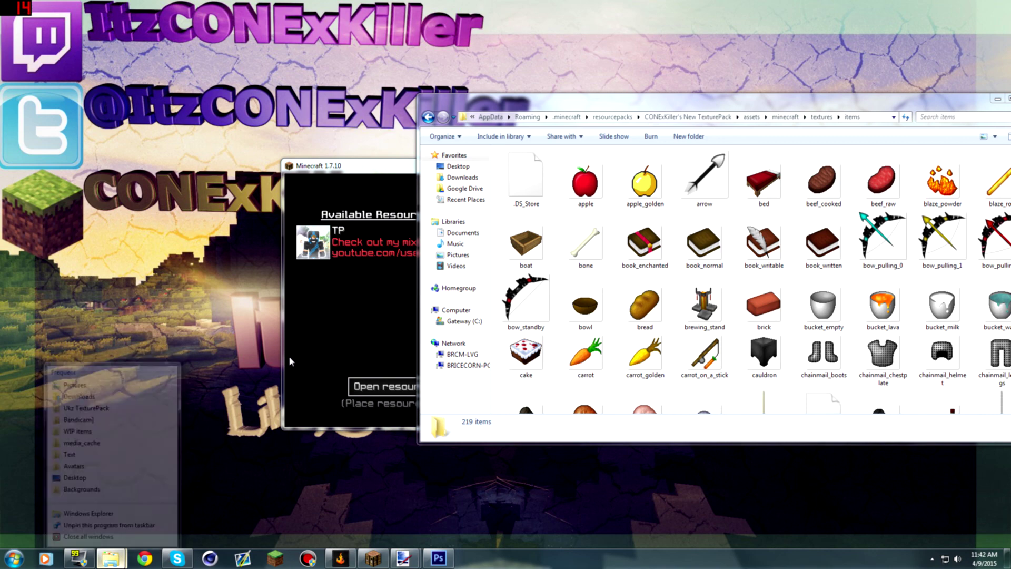
left_click(109, 22)
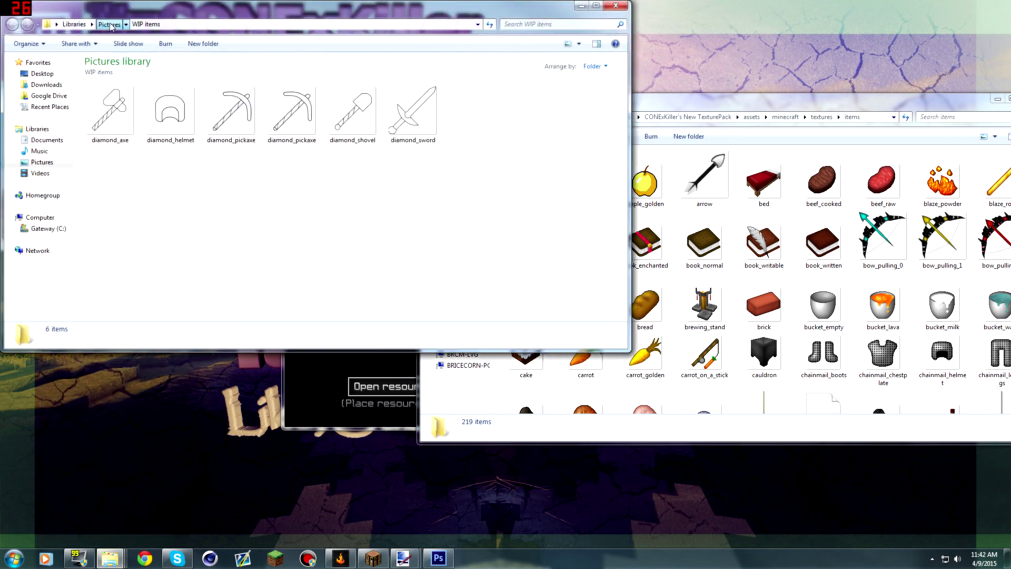
double_click(220, 211)
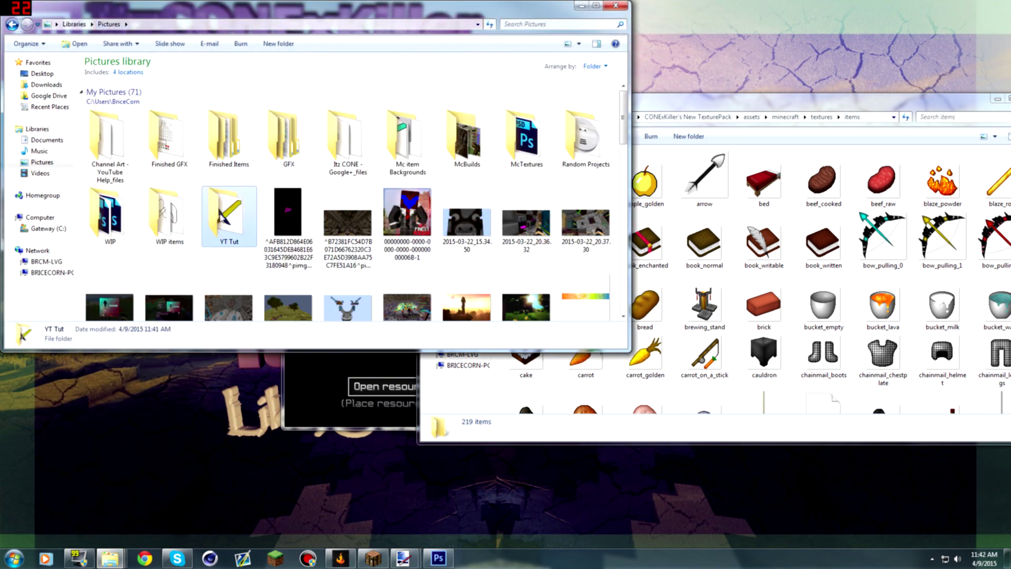
right_click(109, 117)
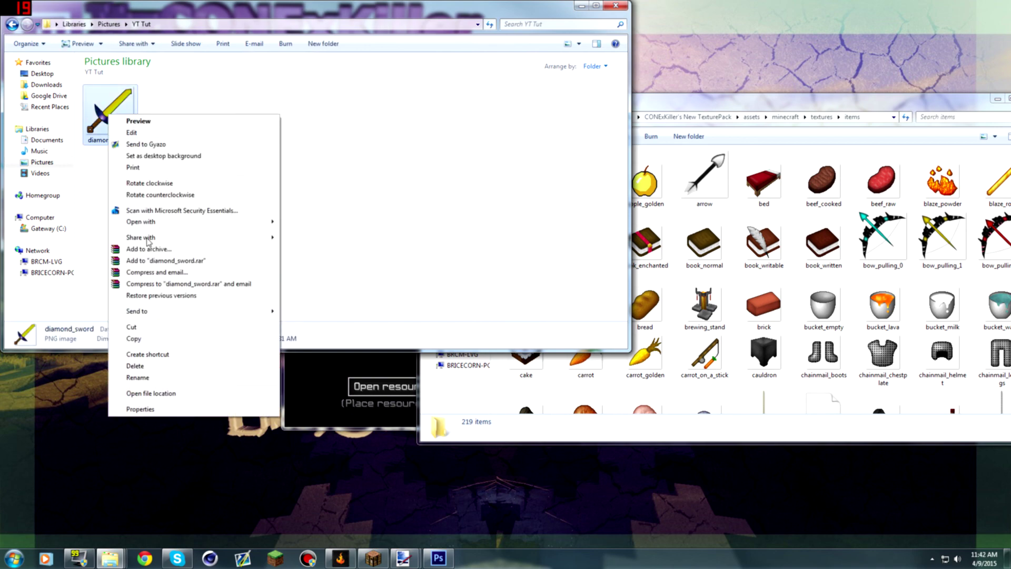
left_click(138, 339)
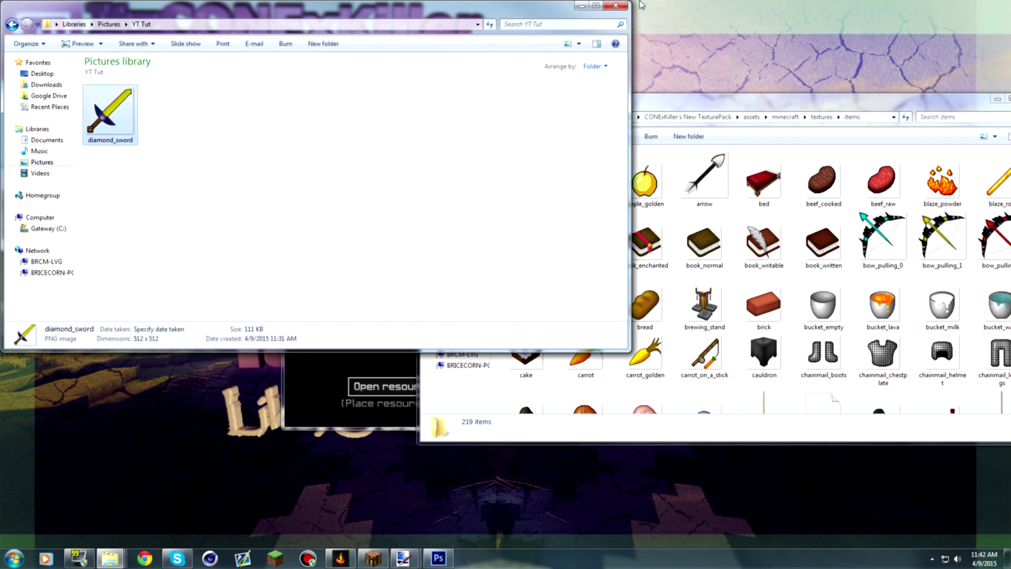
Paste the copied diamond_sword.png into the texture pack's items folder, replacing the existing file
left_click(582, 6)
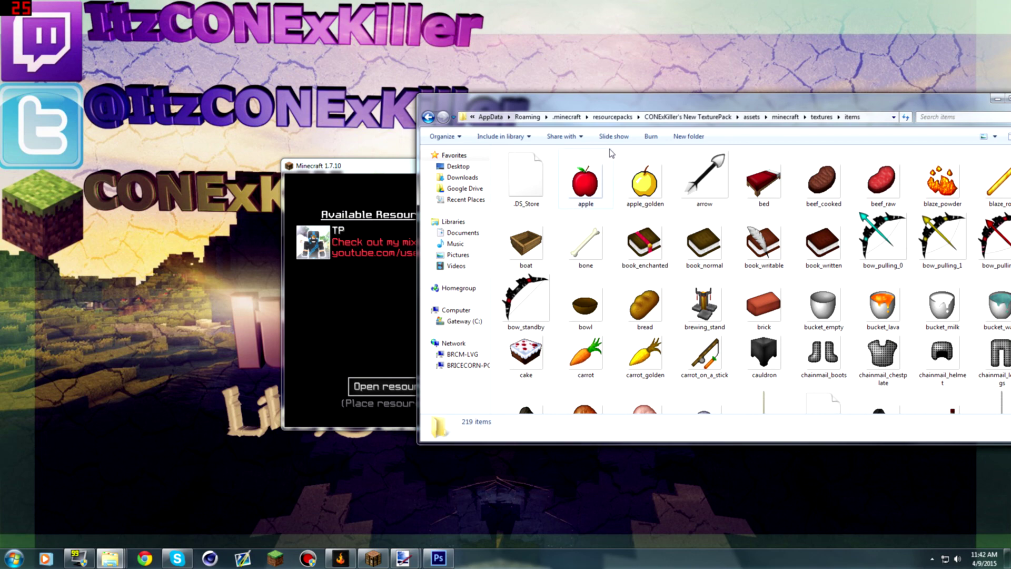
right_click(611, 152)
left_click(634, 222)
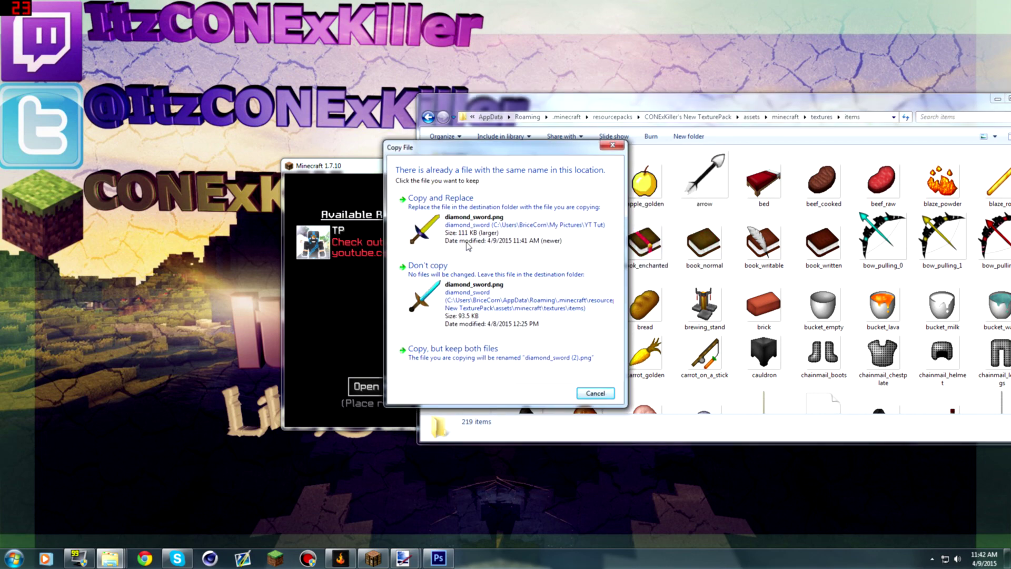
left_click(460, 230)
Return to Minecraft, put the file window away, finish the resource pack selection to reload the textures and resume the game
left_click(384, 298)
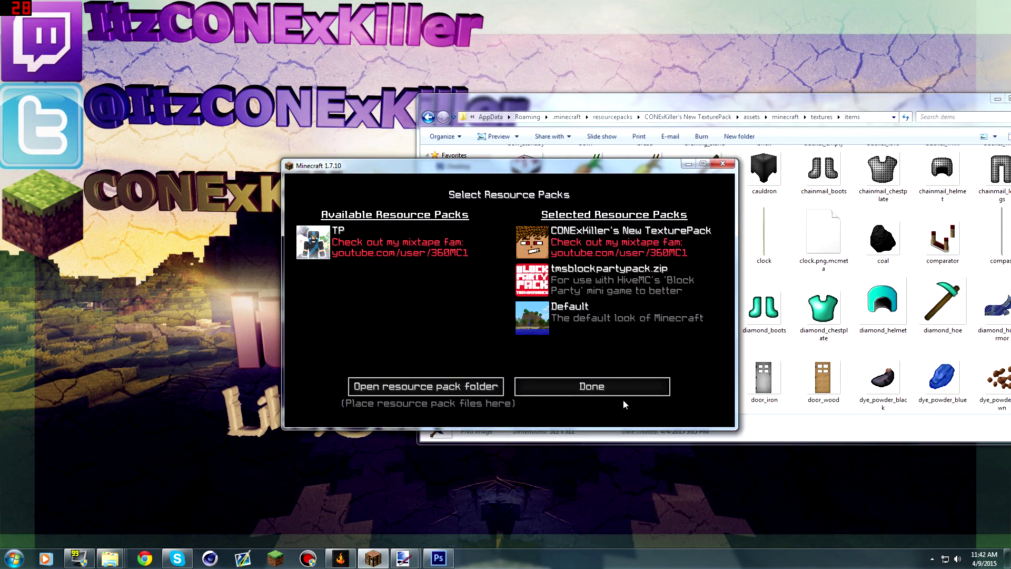
left_click_drag(941, 102, 903, 86)
left_click(921, 96)
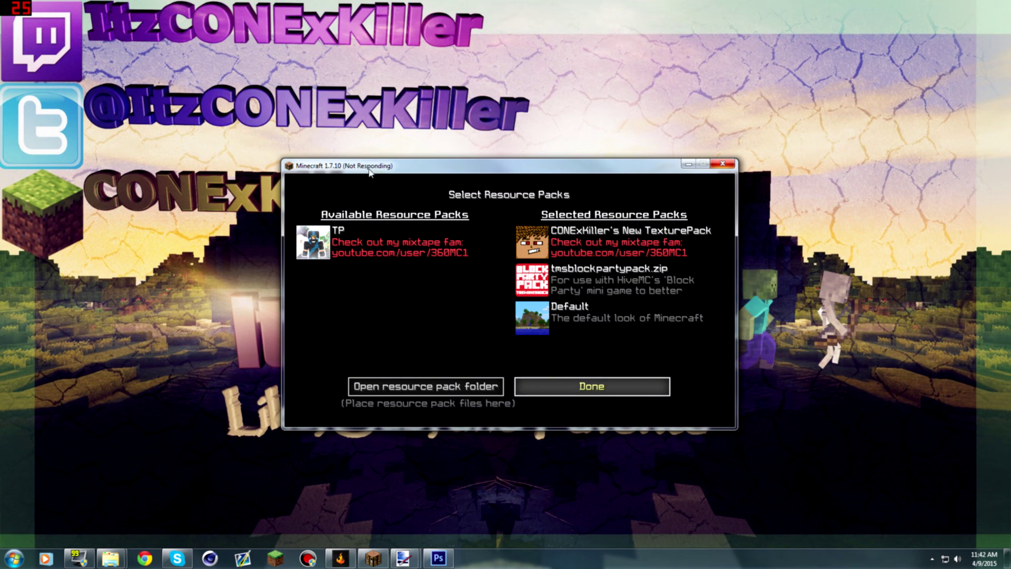
left_click(506, 402)
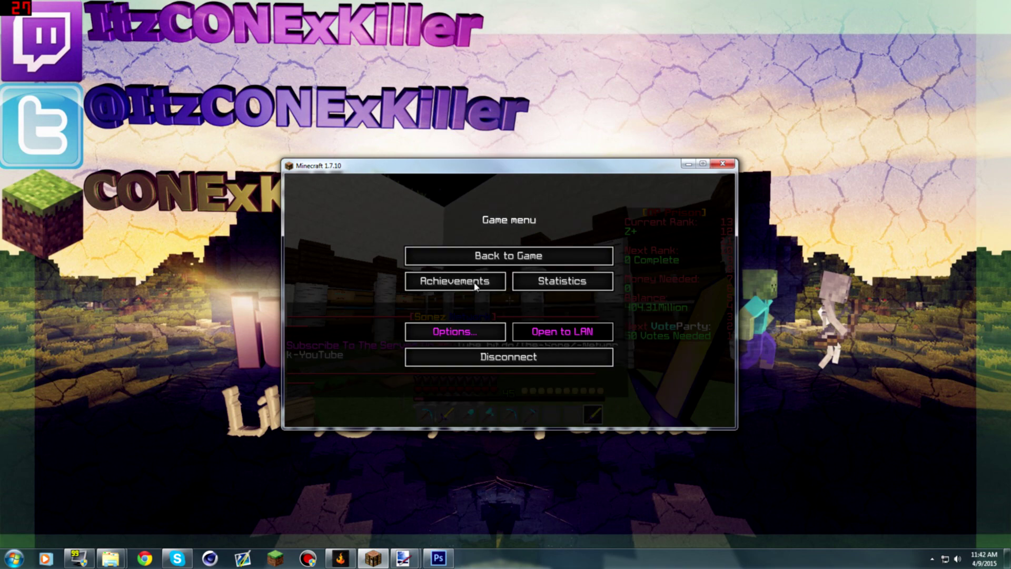
left_click(505, 256)
Examine the new diamond sword texture in the game by blocking, swinging and switching to the Vote Sword
right_click(510, 300)
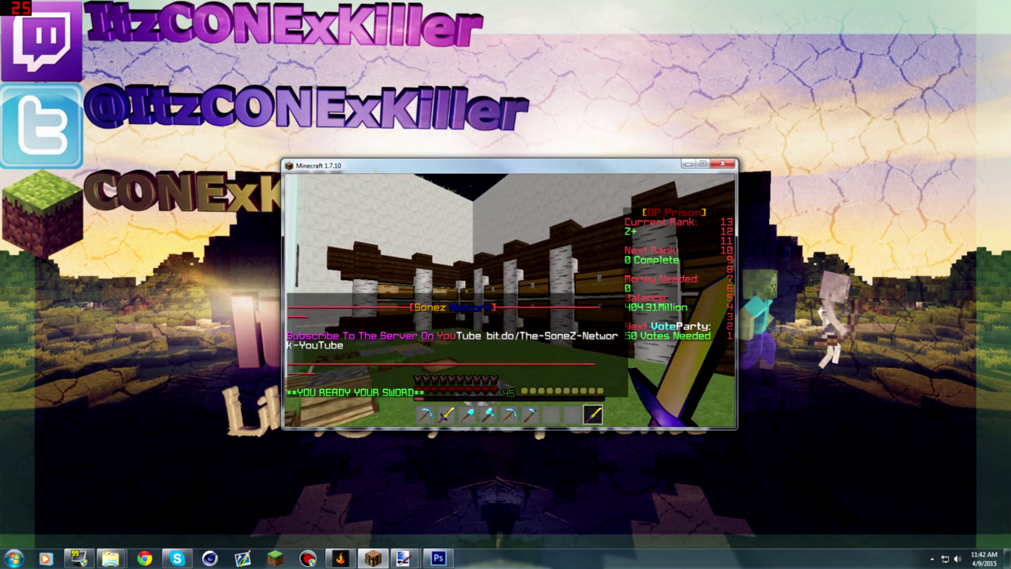
left_click(509, 300)
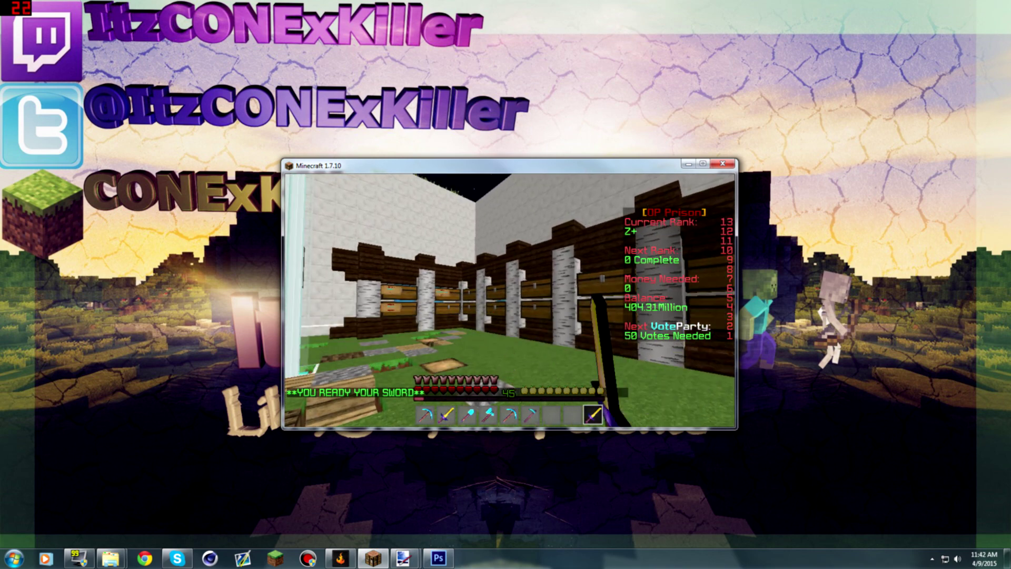
right_click(510, 300)
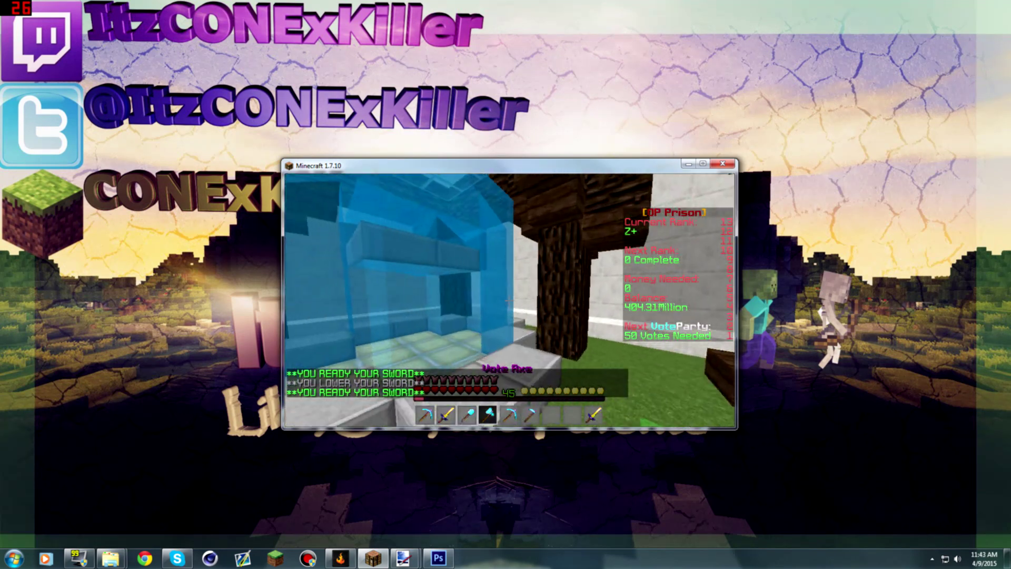
key("1")
key("2")
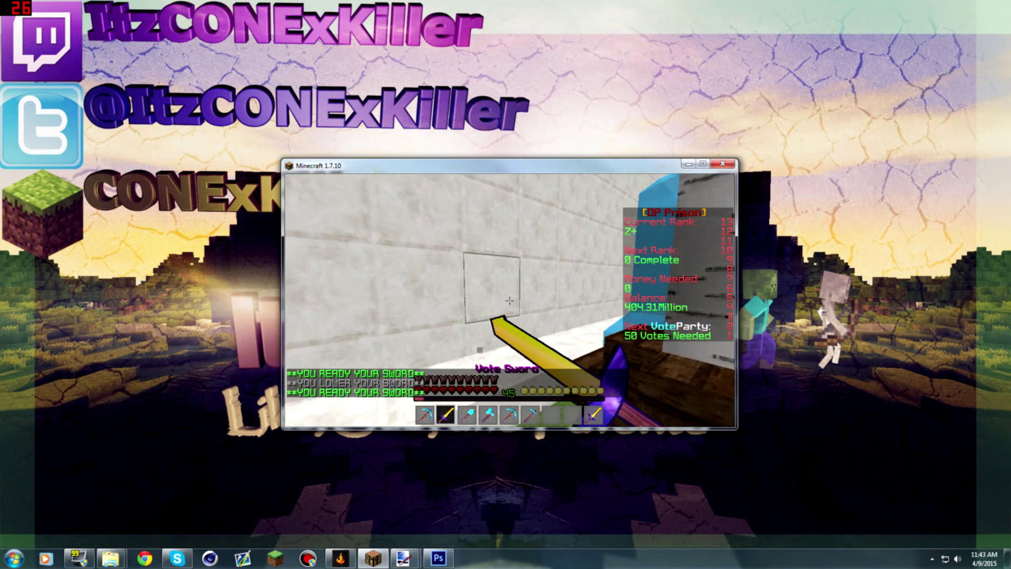
right_click(509, 300)
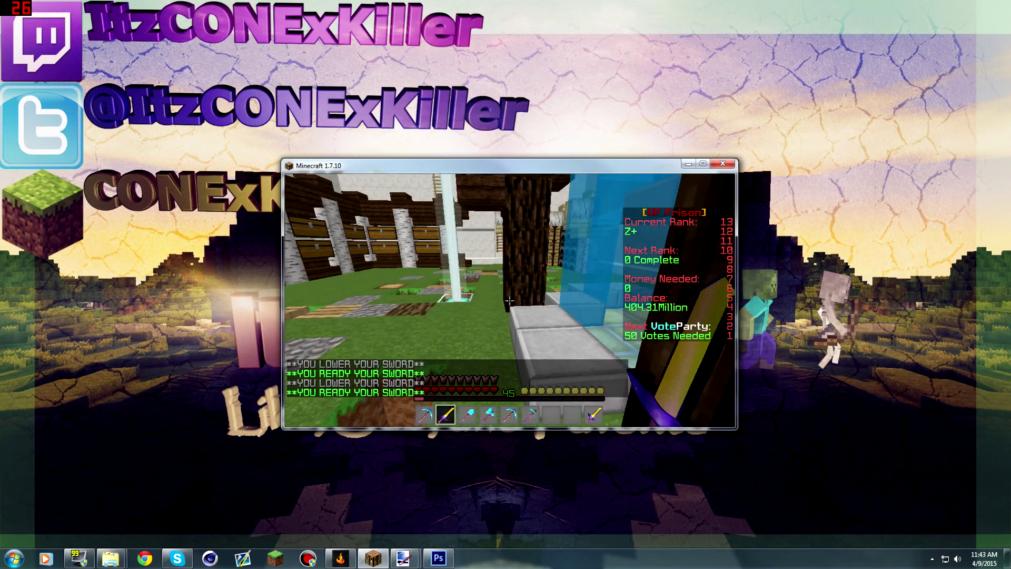